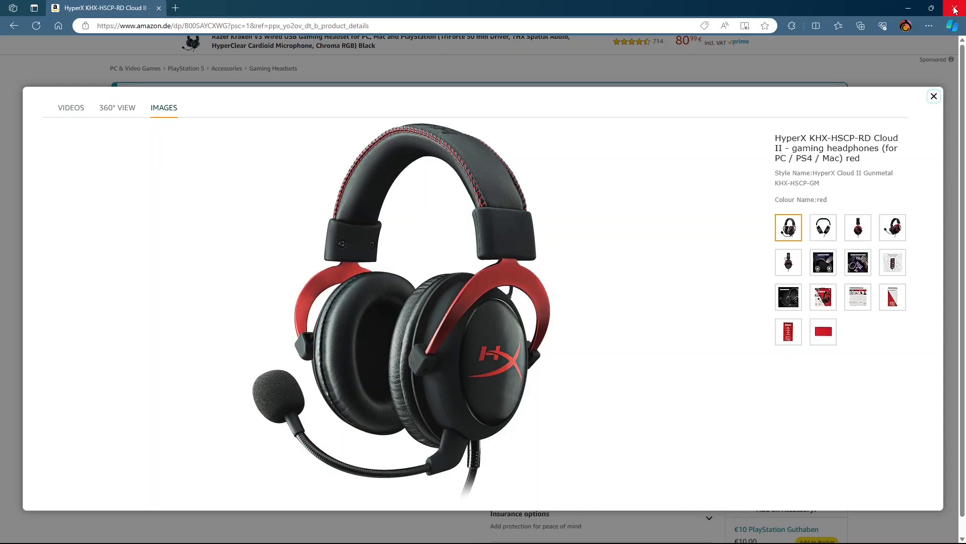
- Close the browser, open the Audacity project "preview 04 SCRIPT" from the When The West Was Young folder, and dismiss the welcome message
left_click(954, 8)
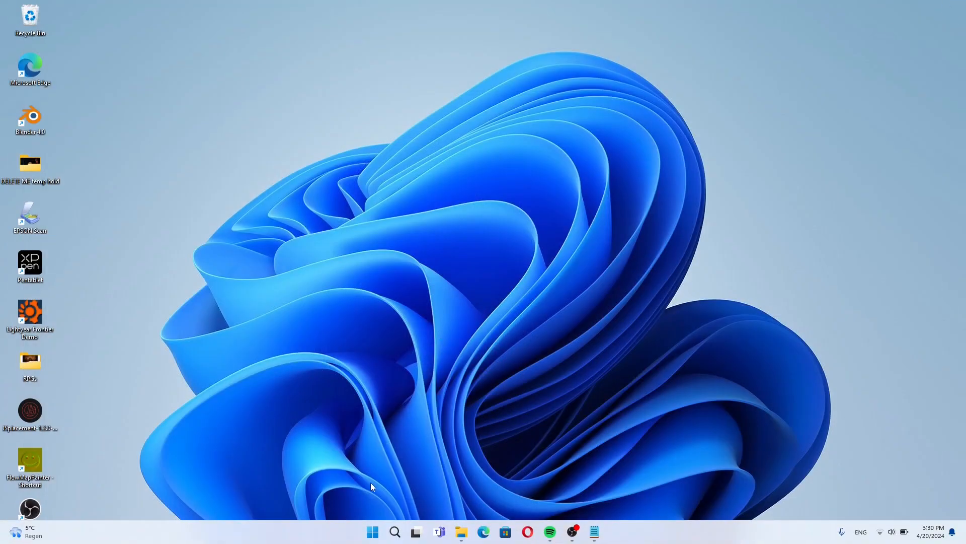
left_click(461, 532)
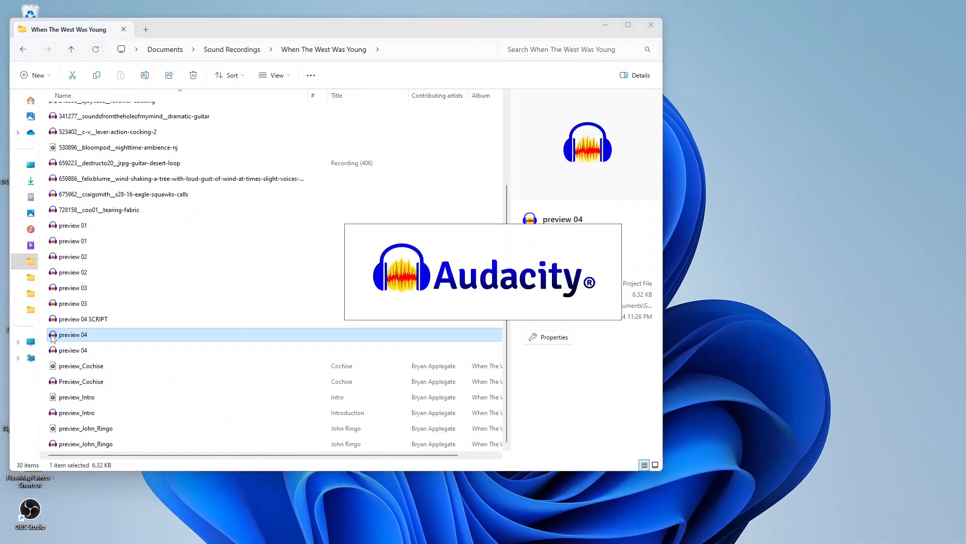
left_click(60, 320)
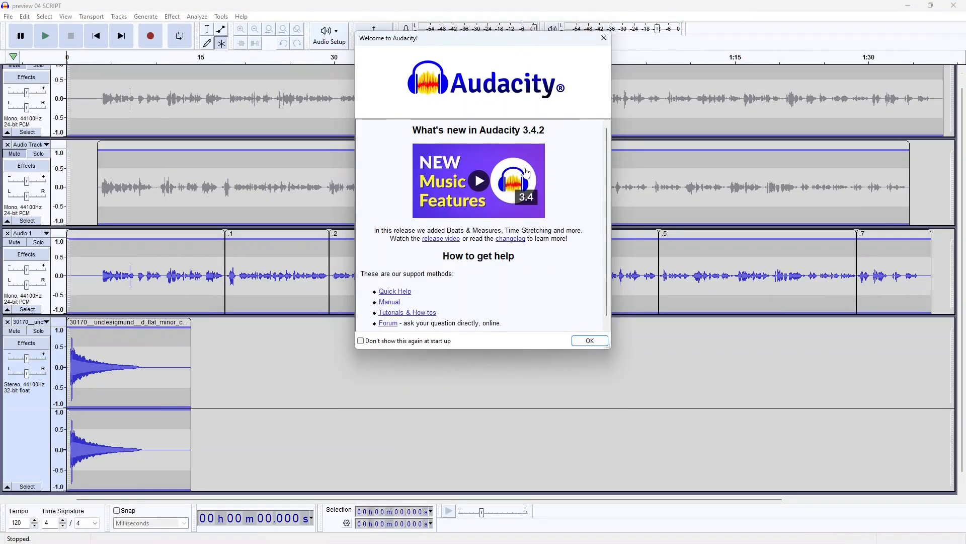
left_click(597, 343)
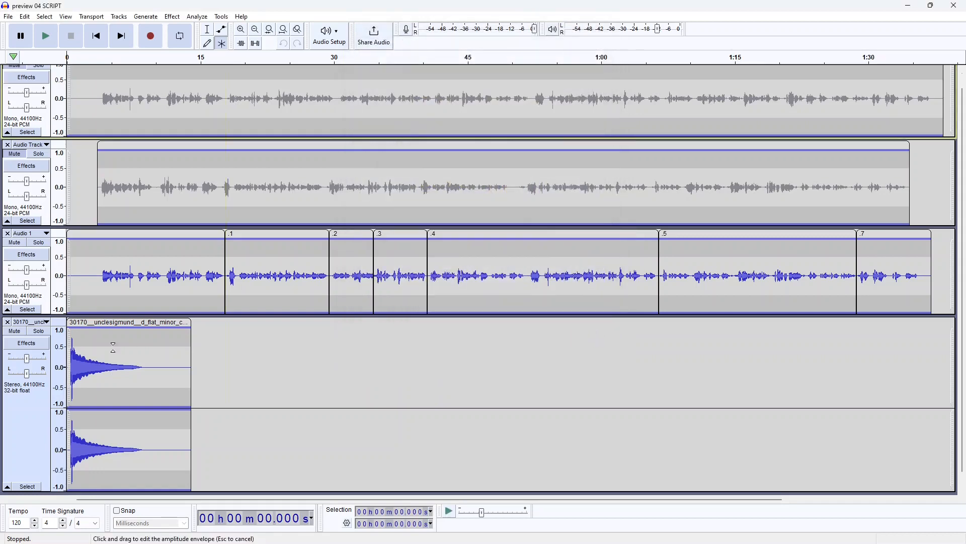
- Remove the 30170__unclesigmund stereo track, then undo and redo the removal
left_click(8, 322)
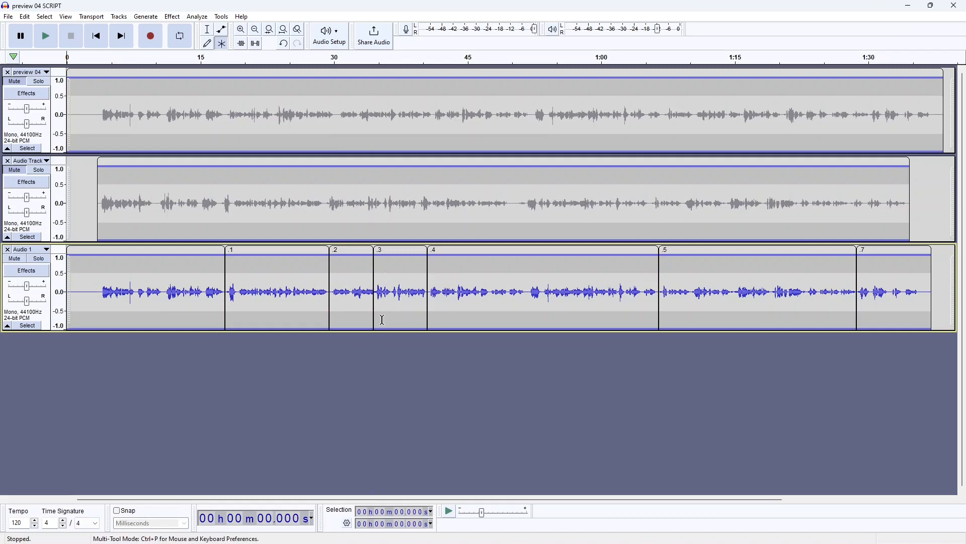
scroll(225, 278, "down", 1)
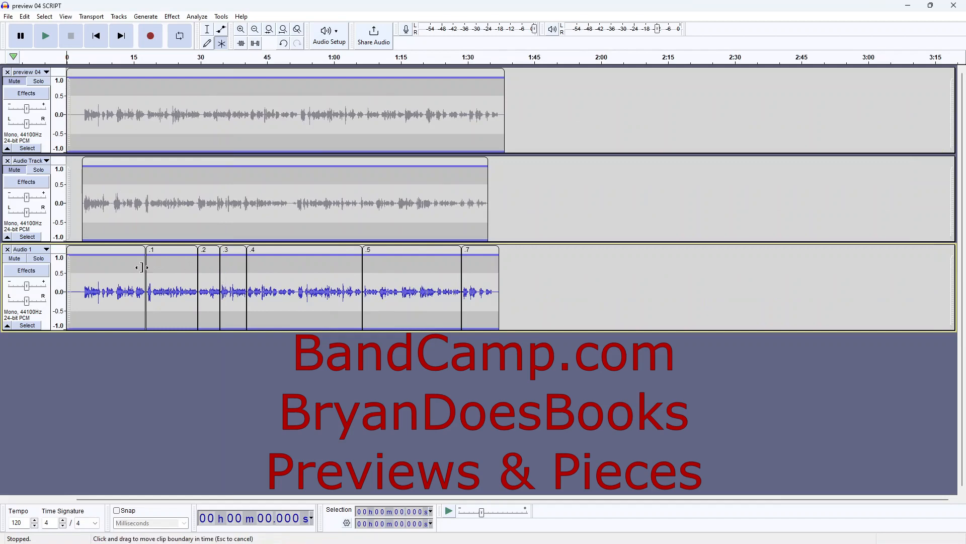
key("ctrl+z")
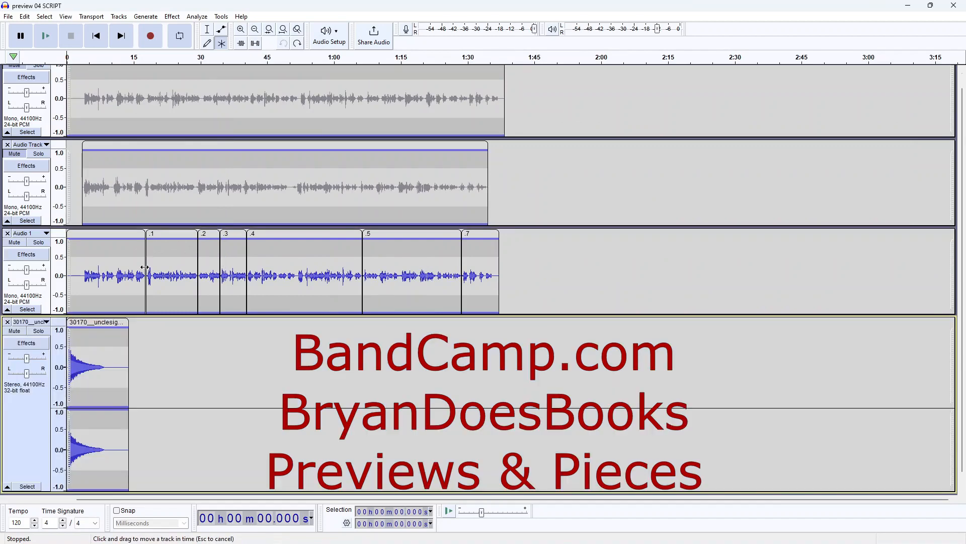
key("ctrl+y")
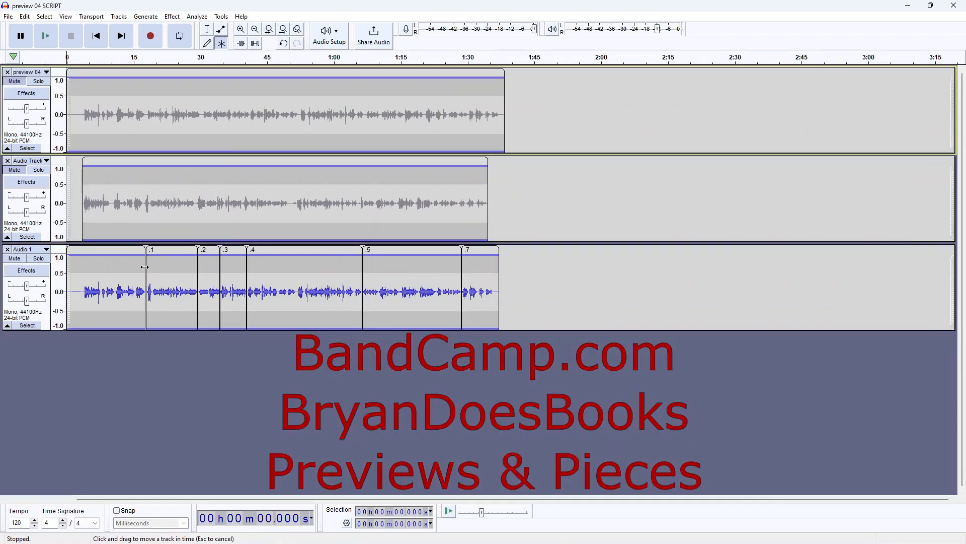
scroll(534, 183, "up", 1)
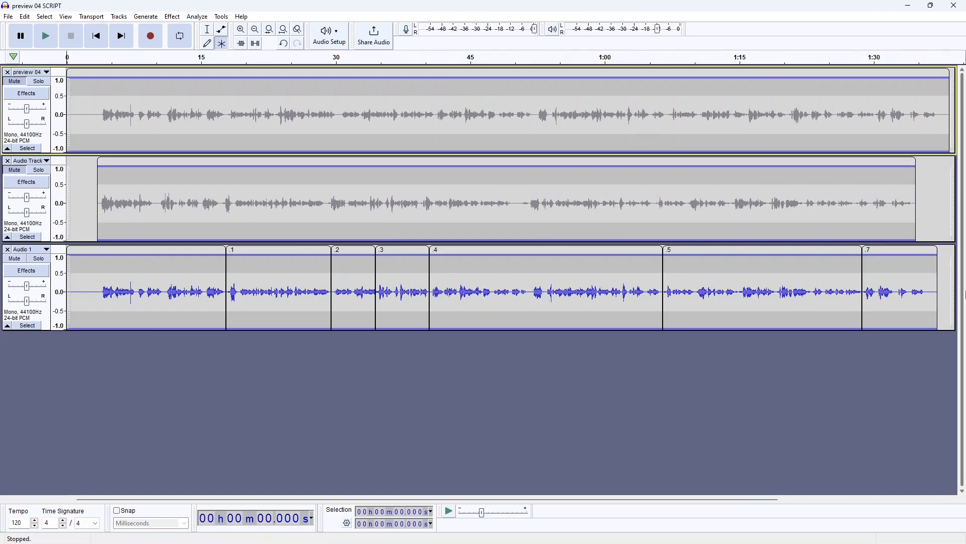
- Join the clips in the Audio 1 track across the boundaries of clips .1, .2, .3 and .4
left_click_drag(202, 265, 250, 265)
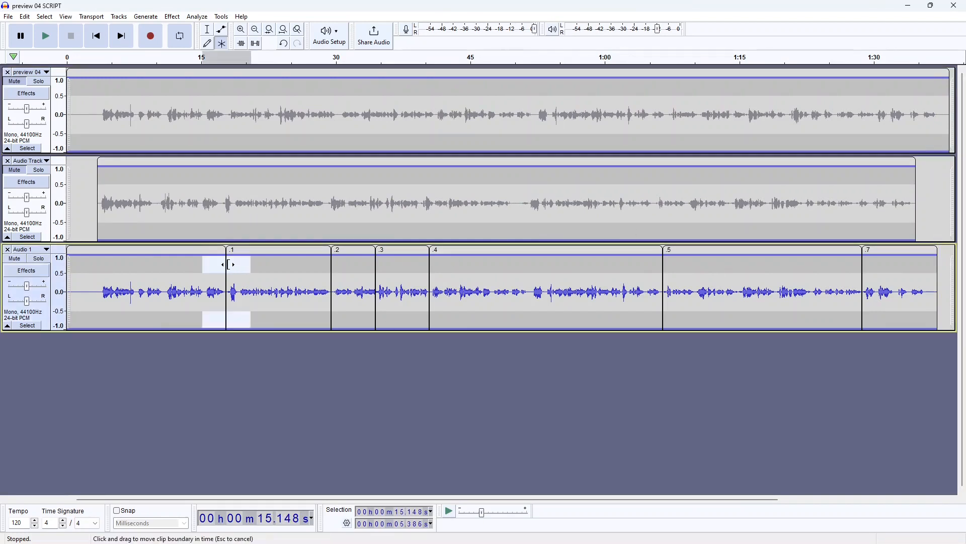
right_click(228, 264)
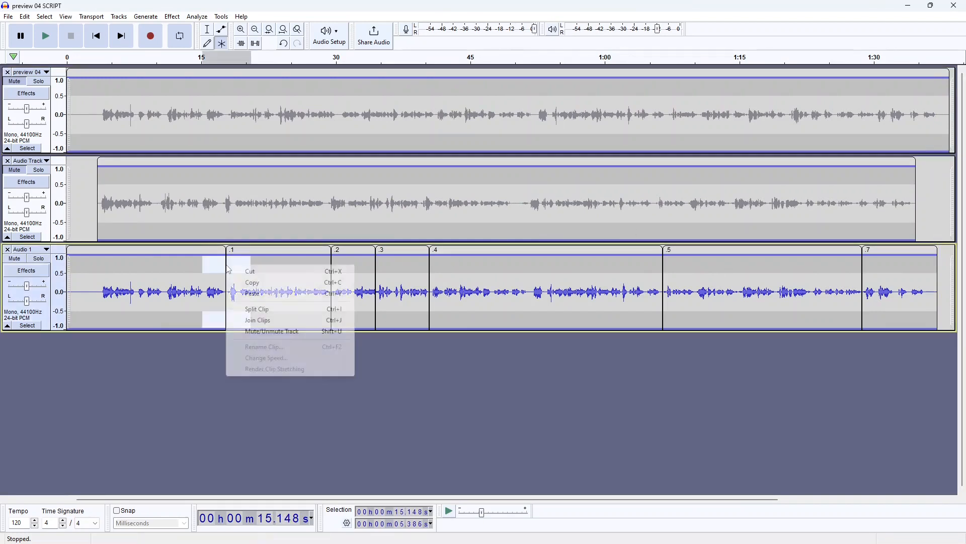
left_click(250, 323)
left_click(460, 321)
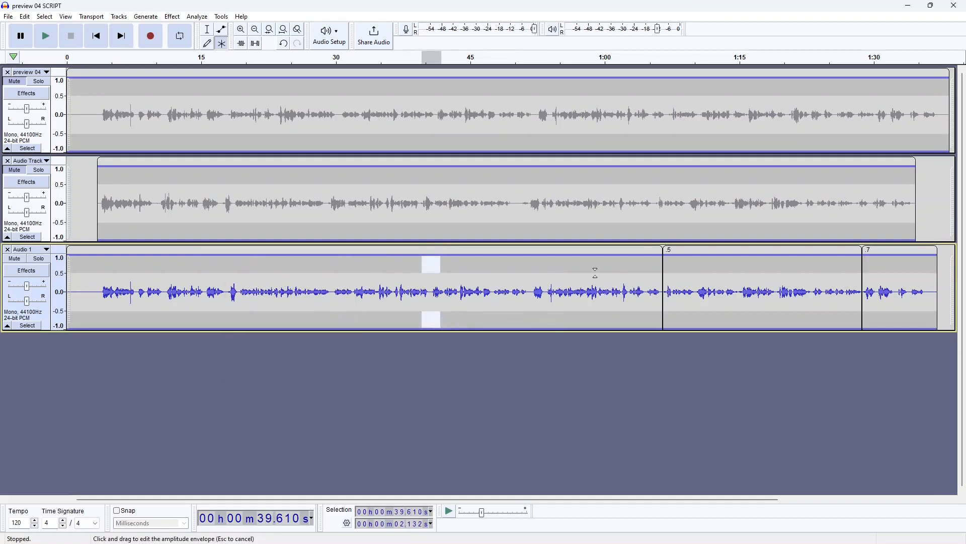
- Join clips .5 and .7 to the preceding audio so the Audio 1 track is one continuous clip
left_click_drag(654, 268, 677, 269)
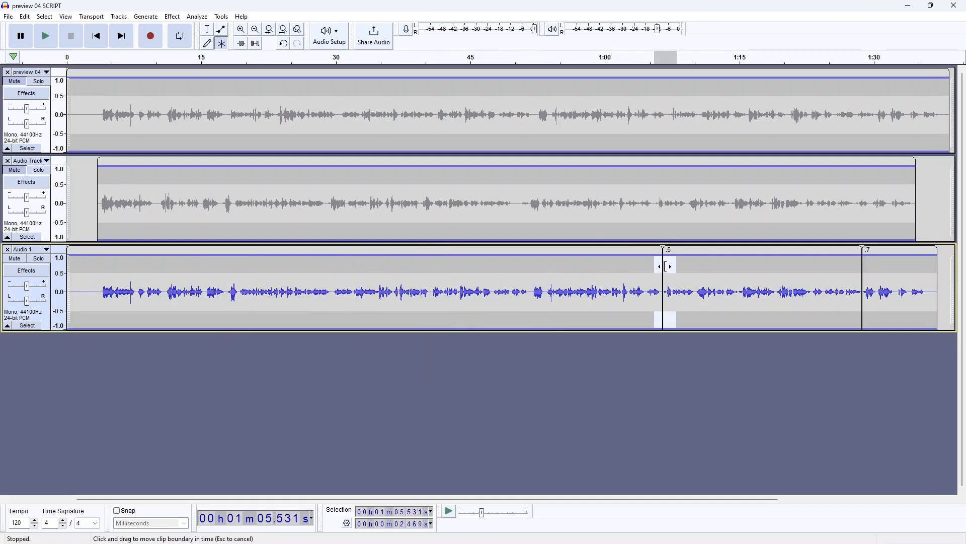
right_click(665, 267)
left_click(699, 322)
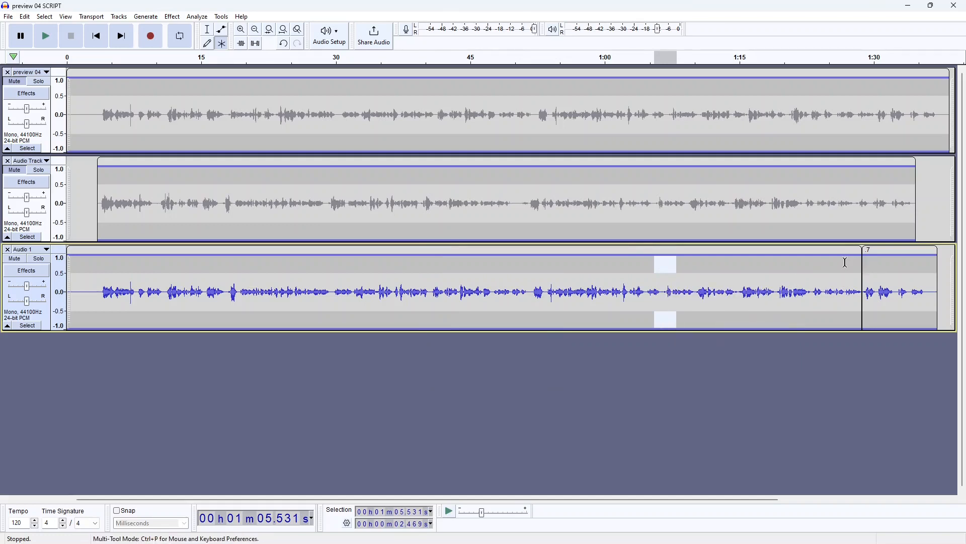
left_click_drag(846, 263, 881, 266)
right_click(865, 266)
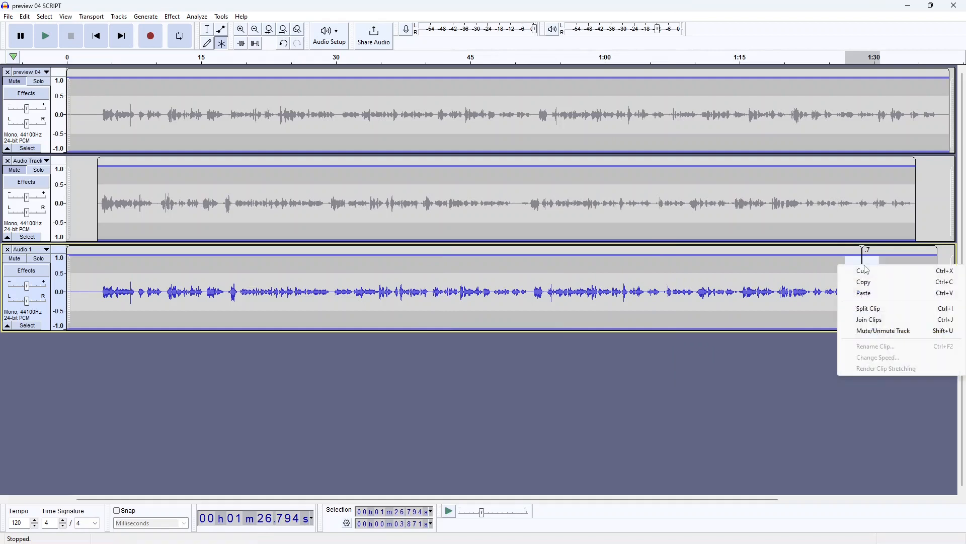
left_click(879, 320)
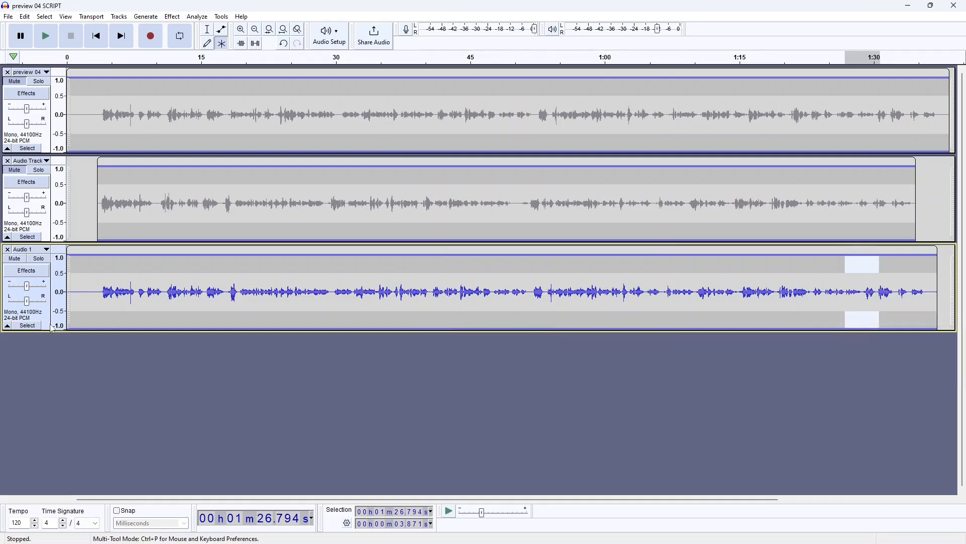
- Play the Audio 1 track from the start, check the audio levels in OBS, and stop playback
left_click(98, 39)
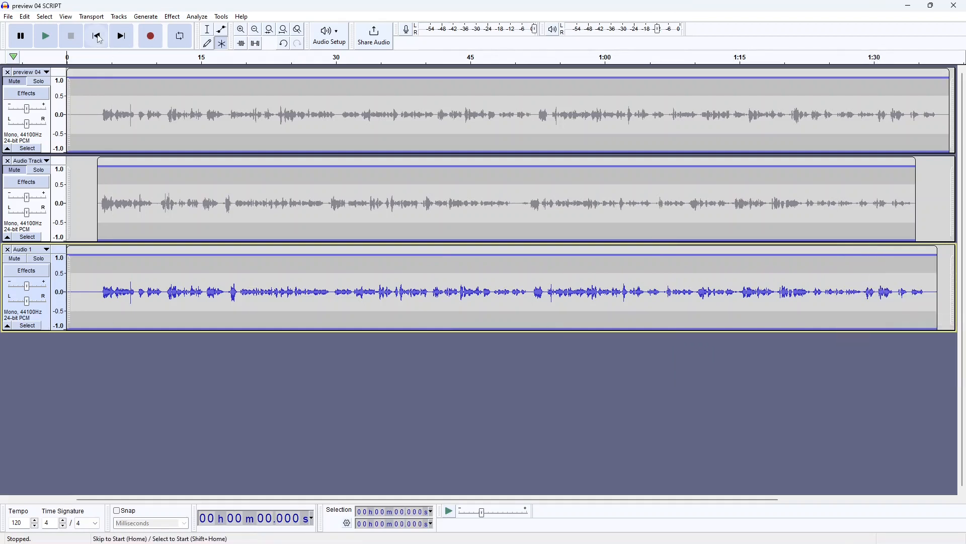
left_click(47, 36)
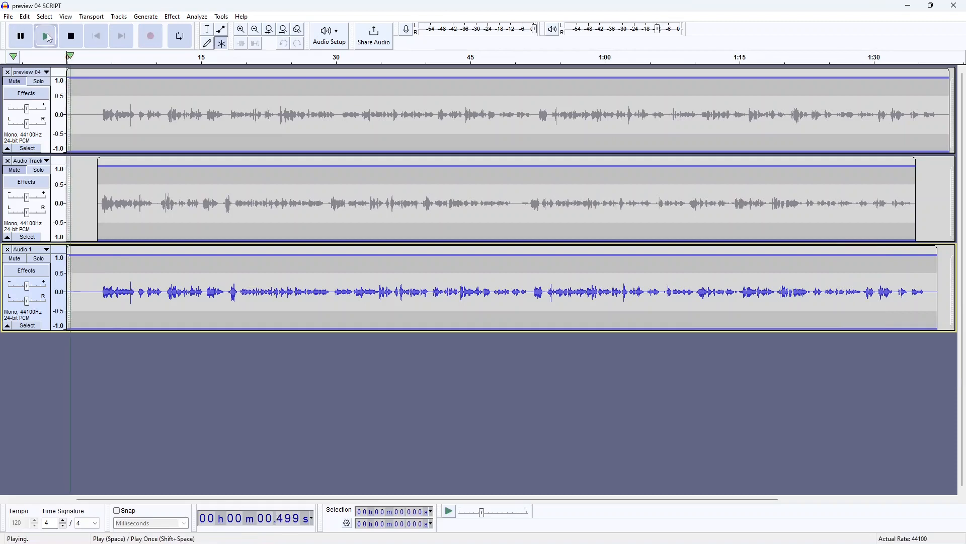
mouse_move(487, 541)
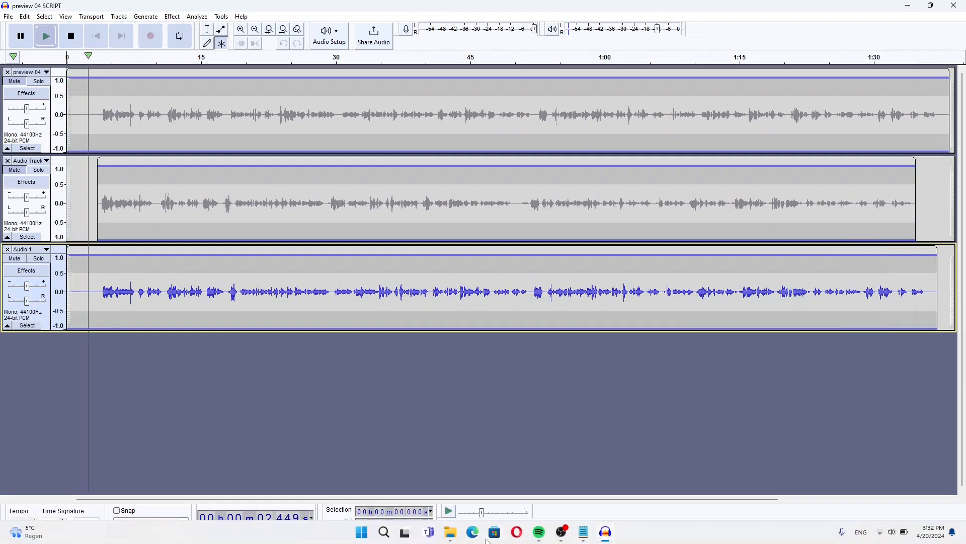
left_click(561, 533)
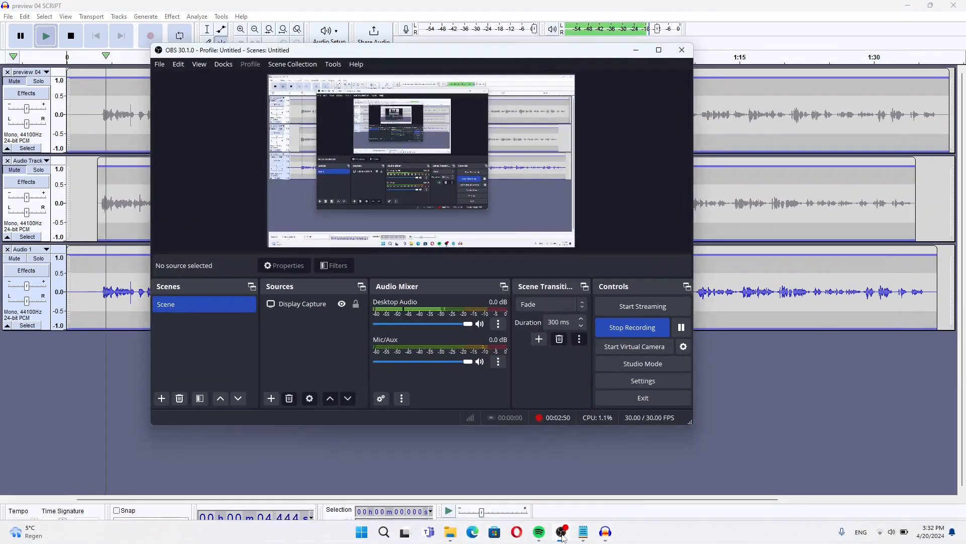
left_click(636, 51)
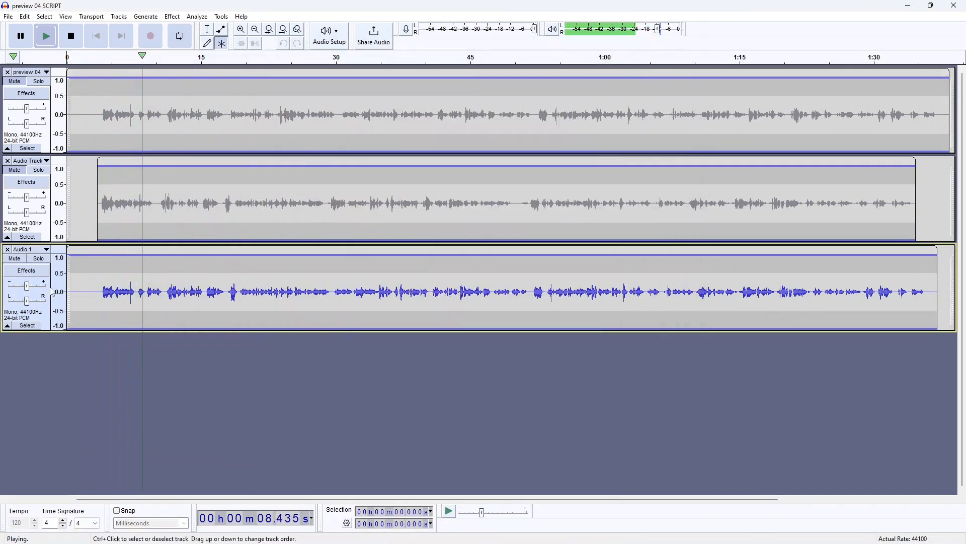
left_click(72, 37)
- Set the vertical scale of the Audio 1 track to Logarithmic (dB)
right_click(61, 297)
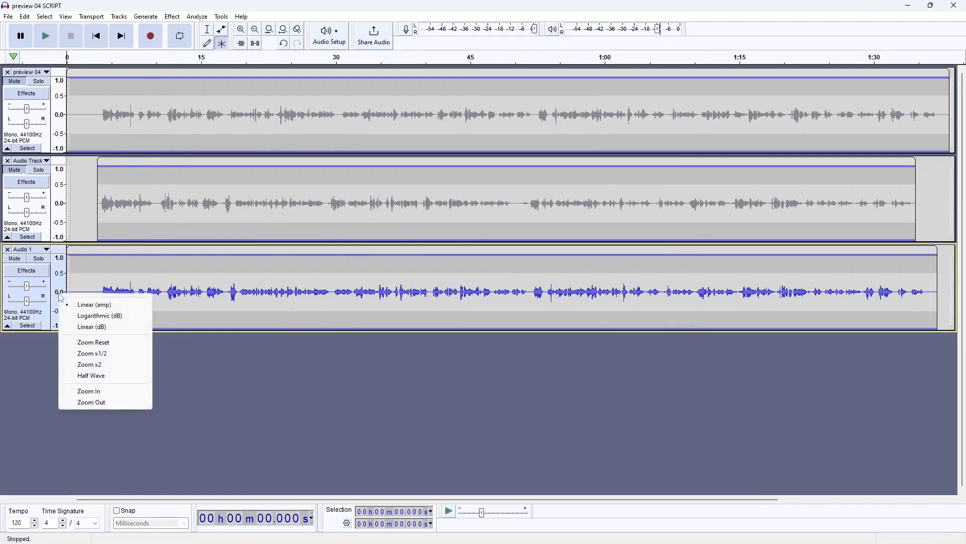
left_click(100, 316)
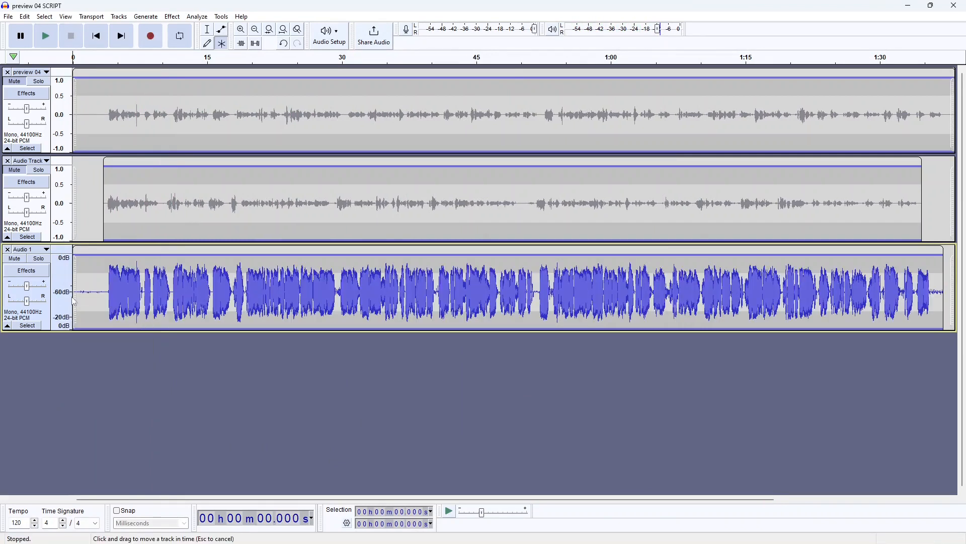
right_click(61, 277)
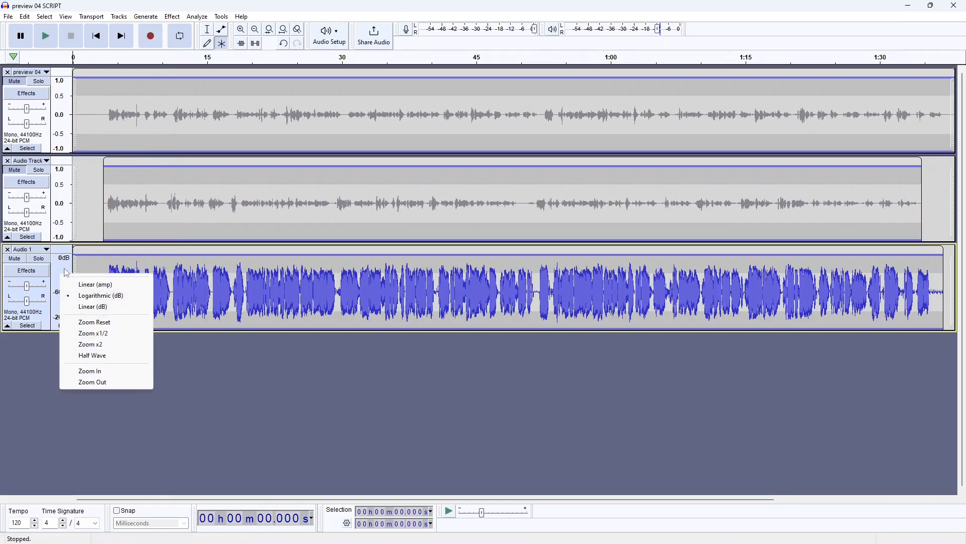
left_click(65, 274)
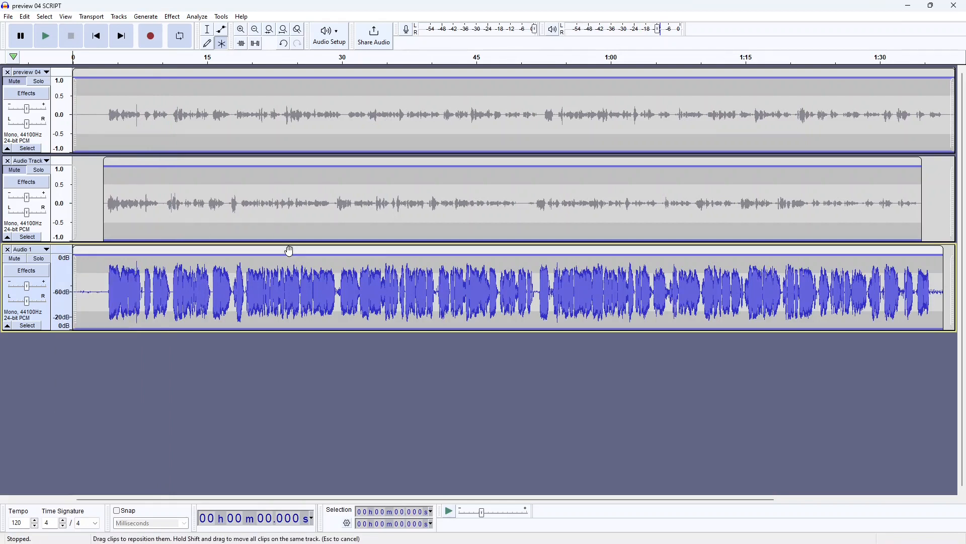
- Select the entire Audio 1 track and apply Click Removal with threshold 200 and max spike width 20
scroll(566, 287, "up", 2)
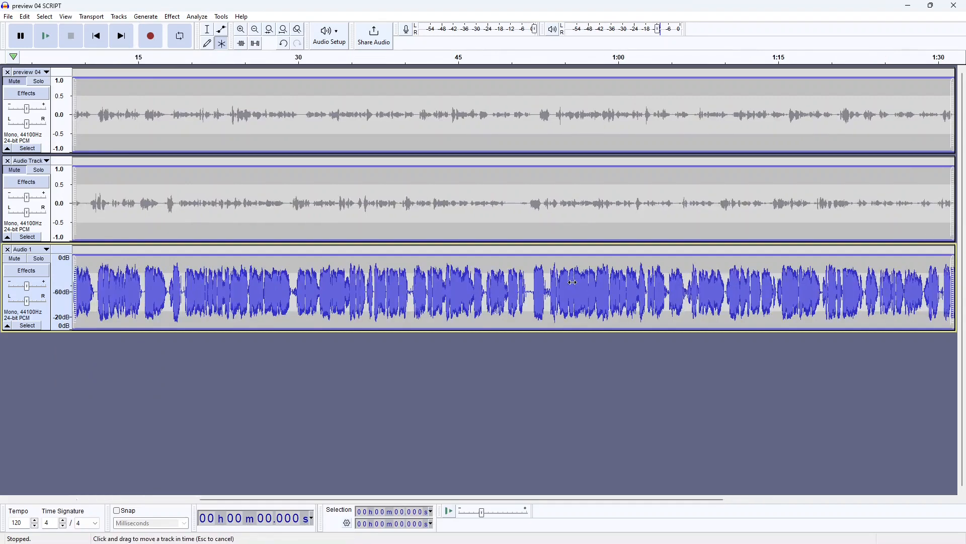
left_click(39, 317)
key("ctrl+f")
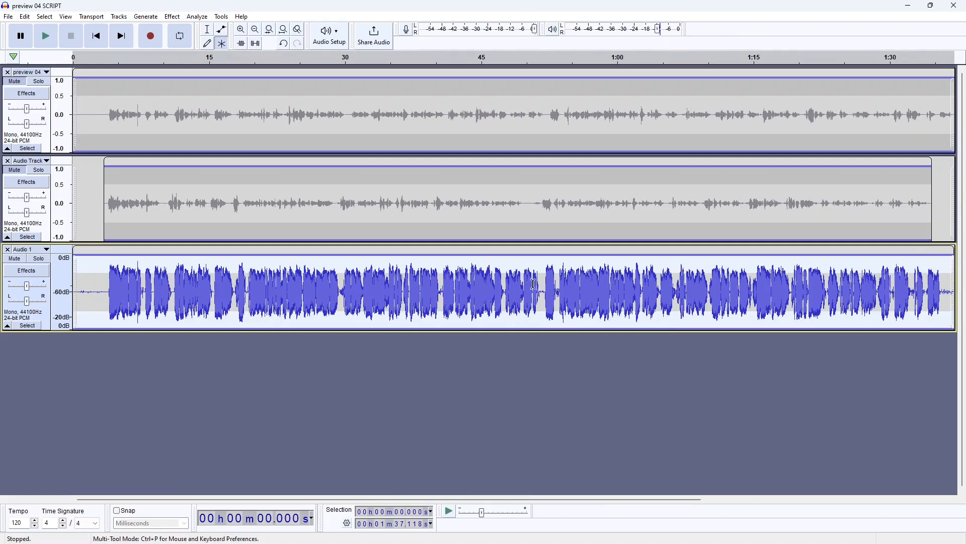
left_click(172, 17)
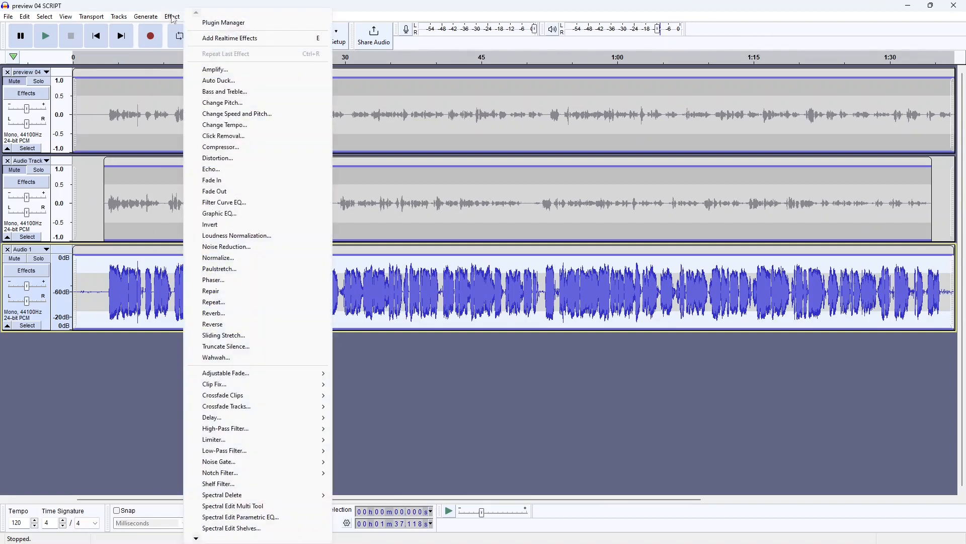
left_click(223, 136)
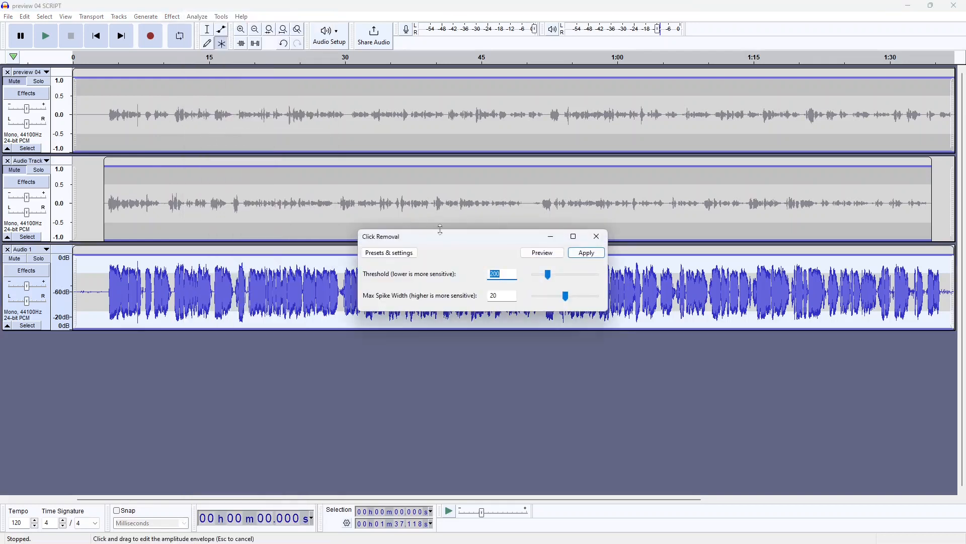
left_click(583, 252)
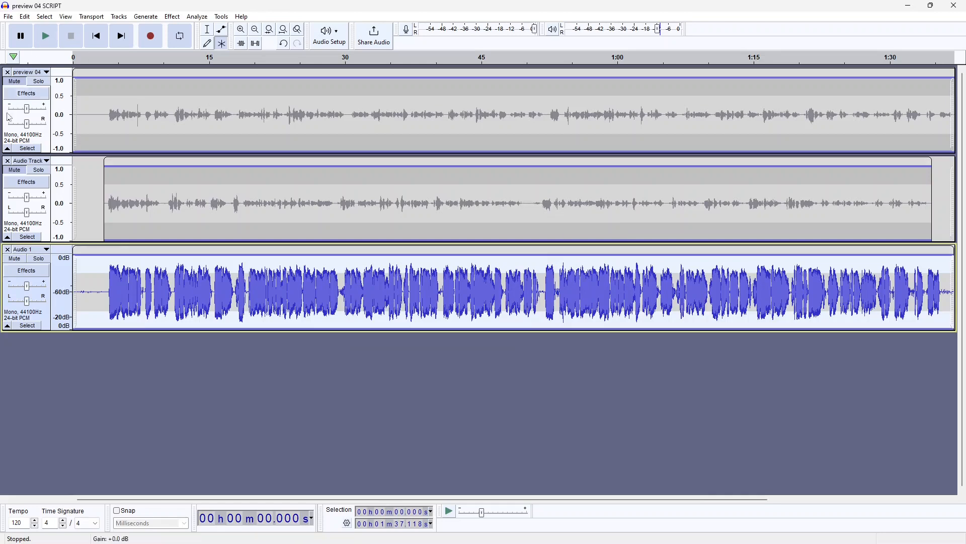
- Collapse the muted preview 04 and Audio Track tracks
left_click(7, 150)
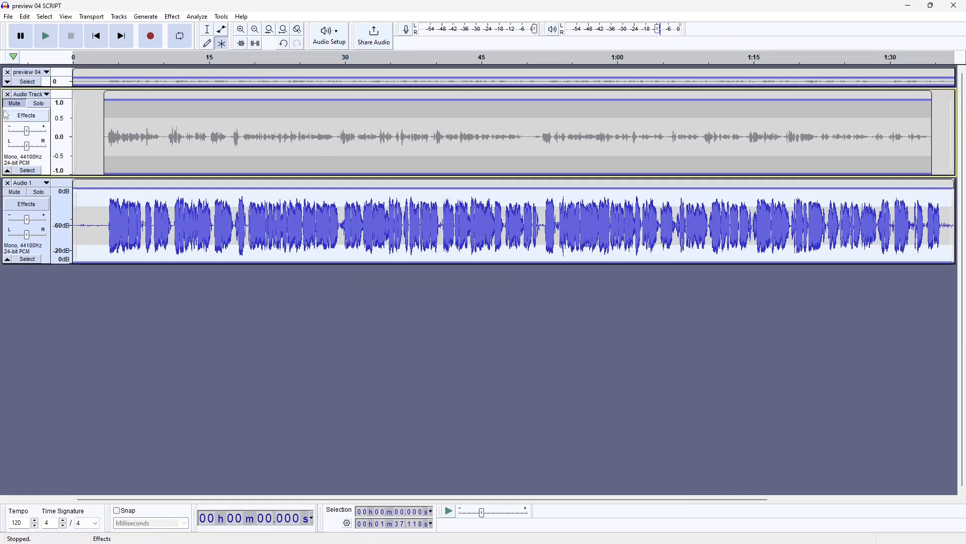
left_click(9, 173)
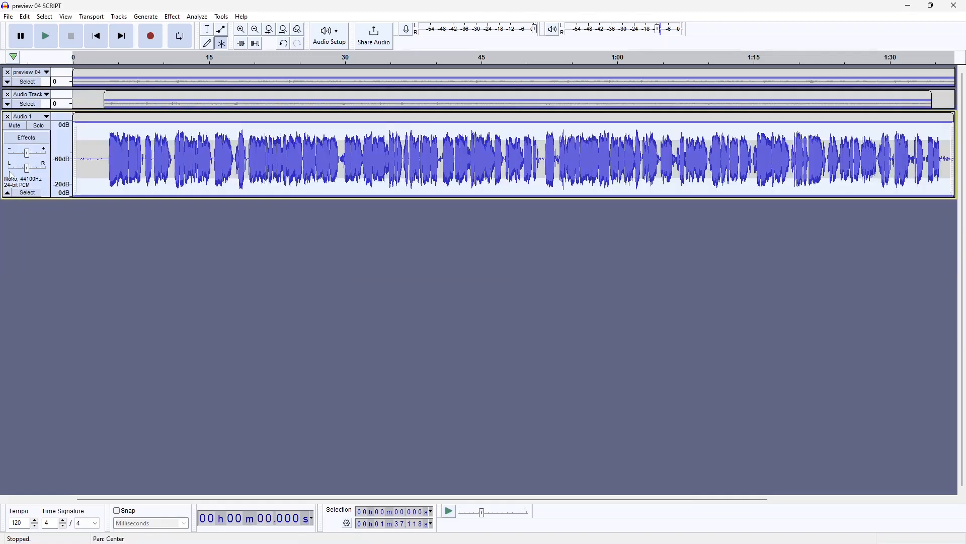
- Open the keyboard shortcut preferences, list the commands by name, and search for "click"
left_click(25, 17)
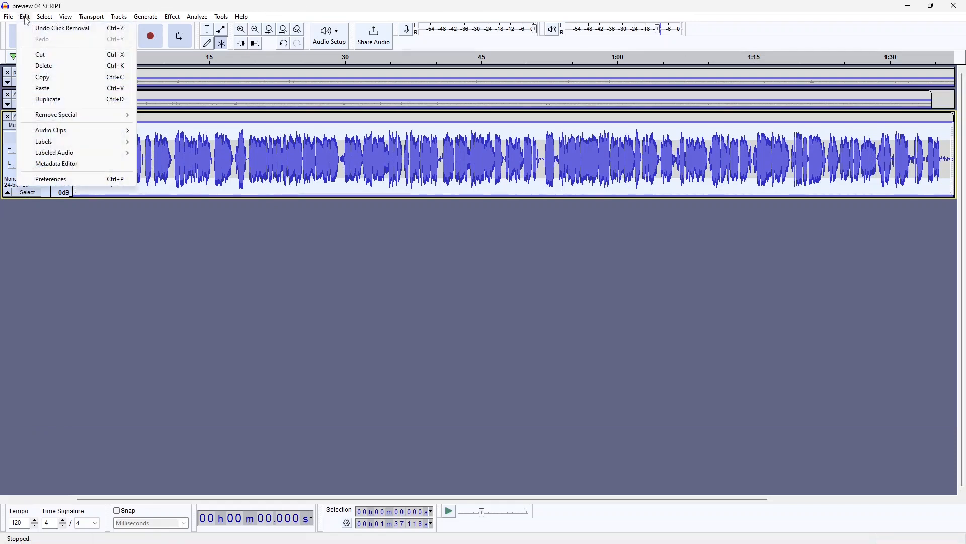
left_click(53, 180)
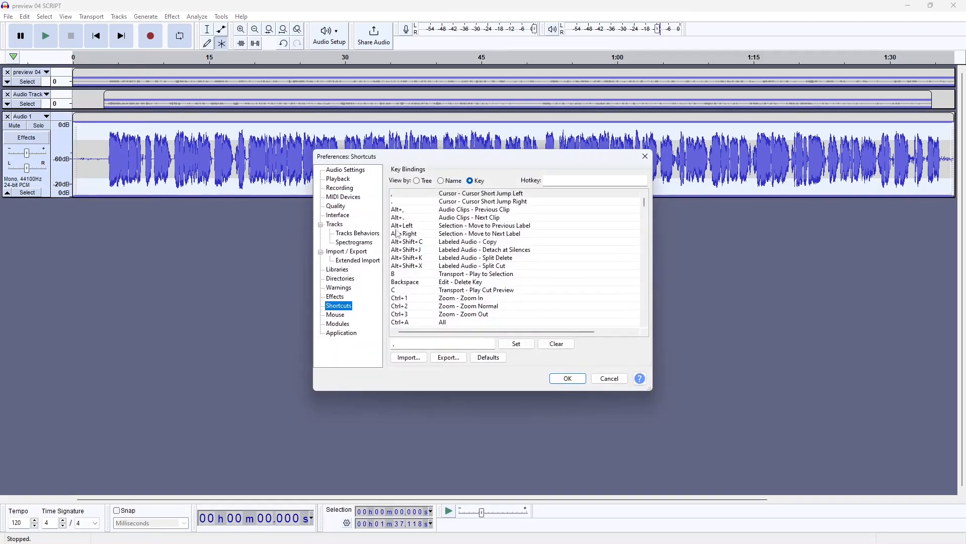
left_click(447, 182)
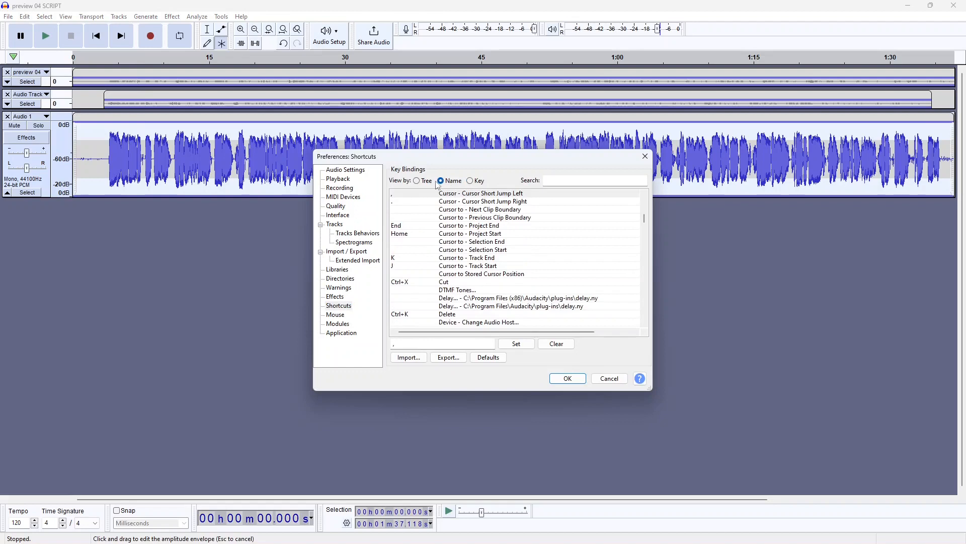
left_click(559, 182)
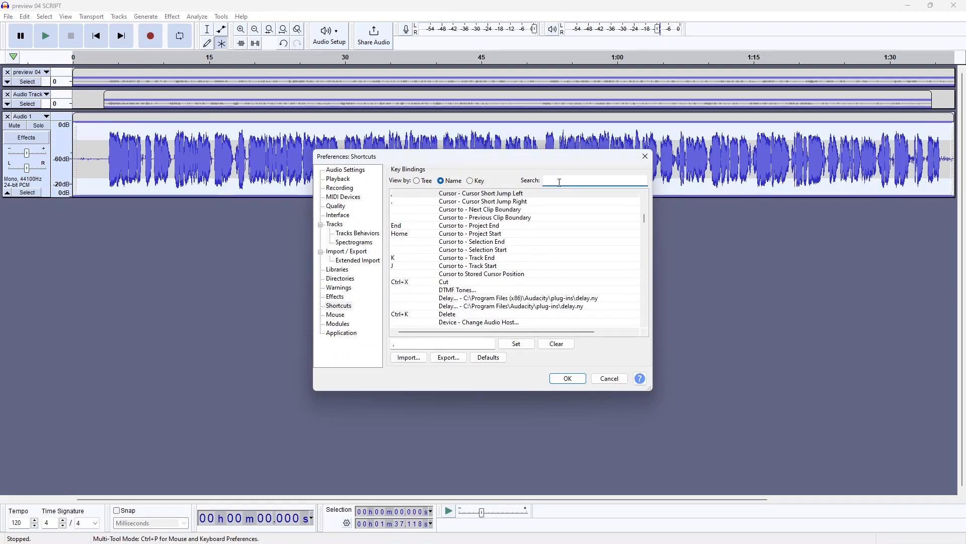
type("click")
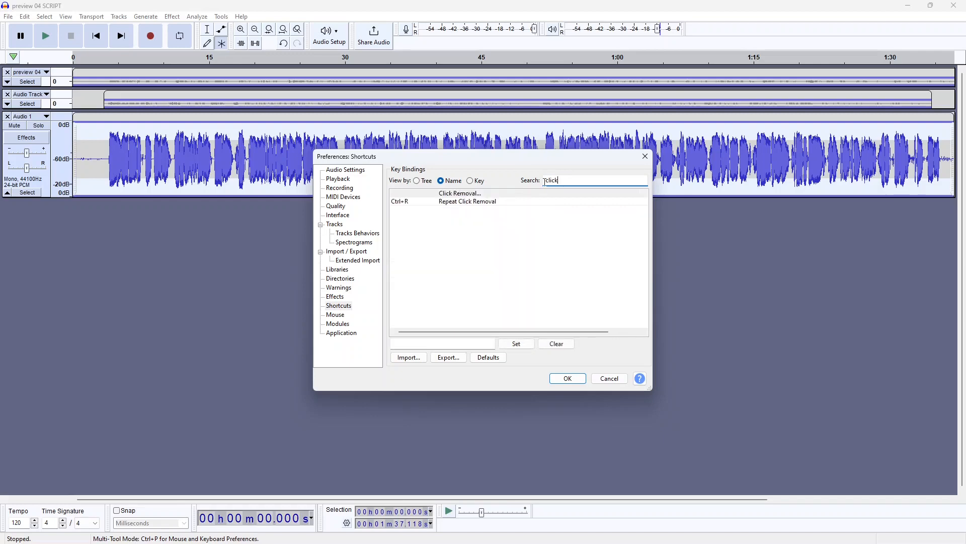
- Assign the shortcut Shift+C to the Click Removal command and save the preferences
left_click(456, 203)
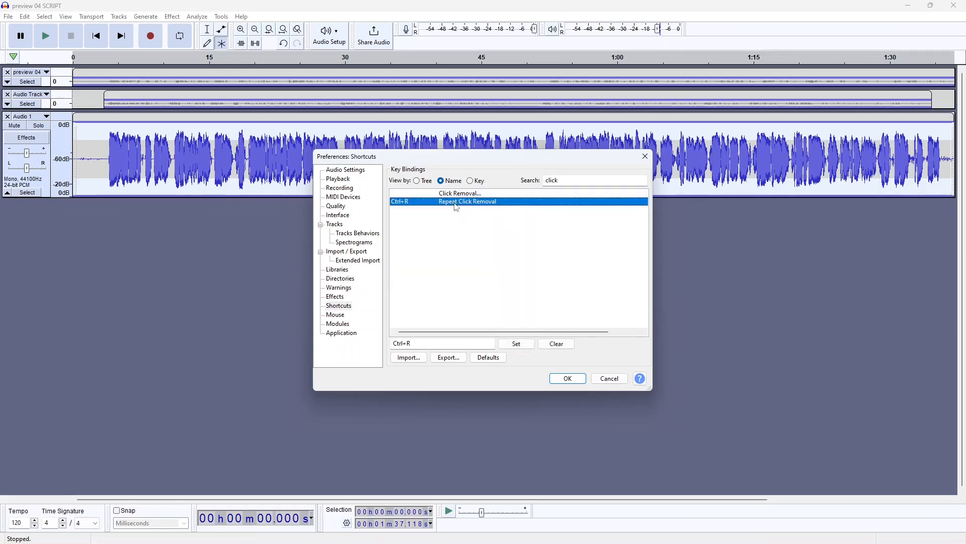
left_click(455, 192)
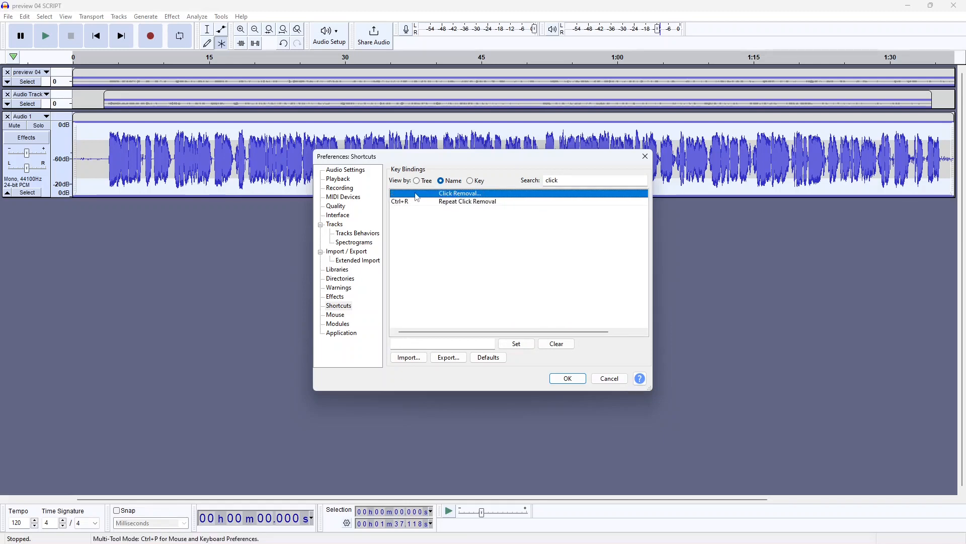
left_click(454, 344)
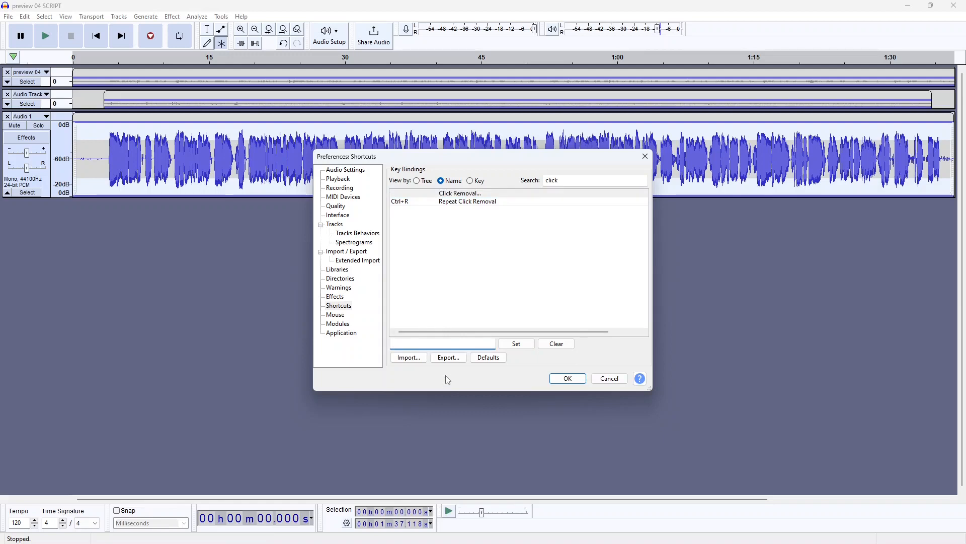
key("shift+c")
left_click(516, 345)
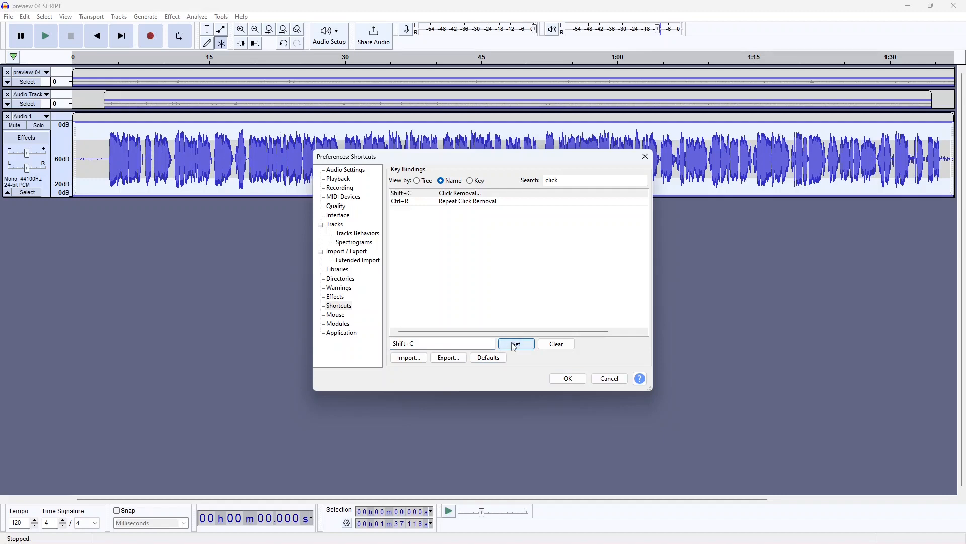
left_click(567, 379)
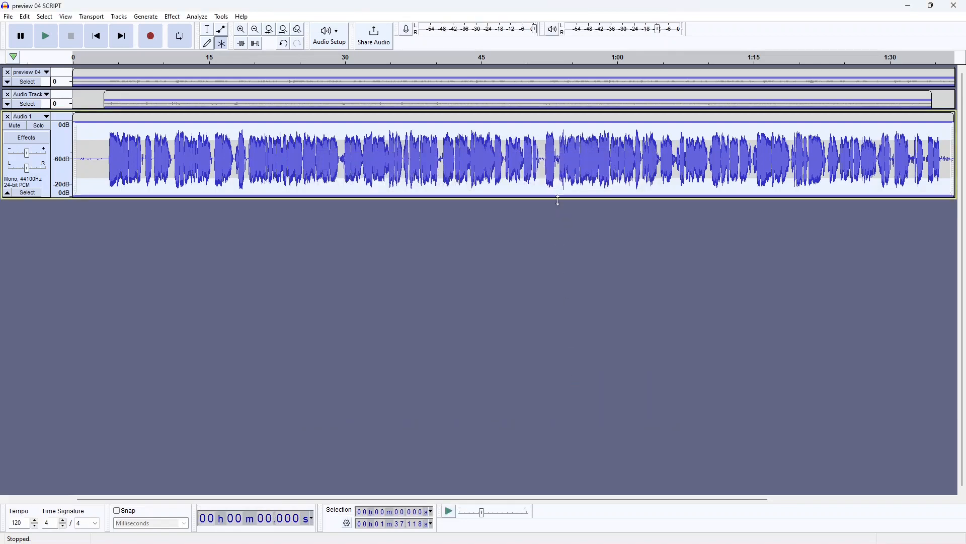
- Amplify the selected Audio 1 track to a new peak amplitude of -3 dB
key("shift+a")
left_click_drag(471, 227, 498, 227)
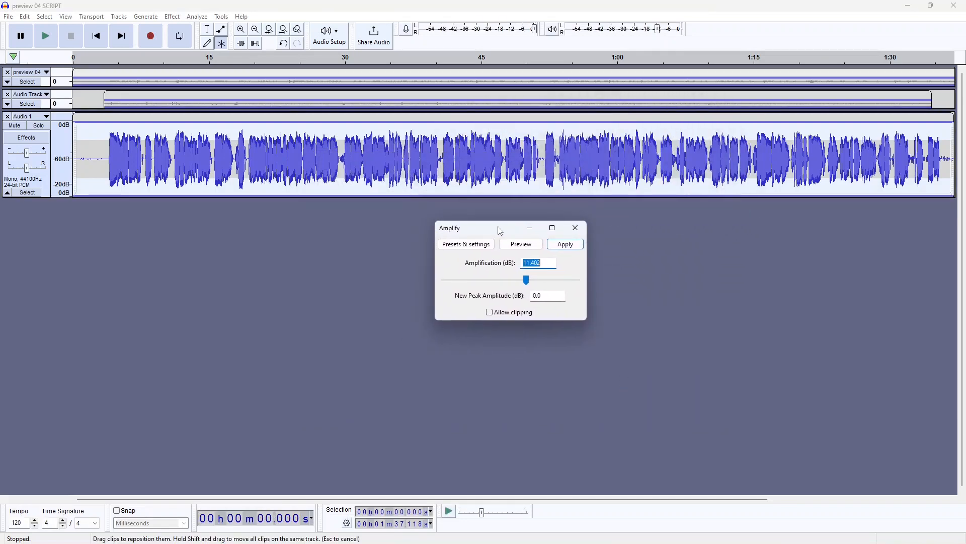
double_click(555, 293)
type("-3")
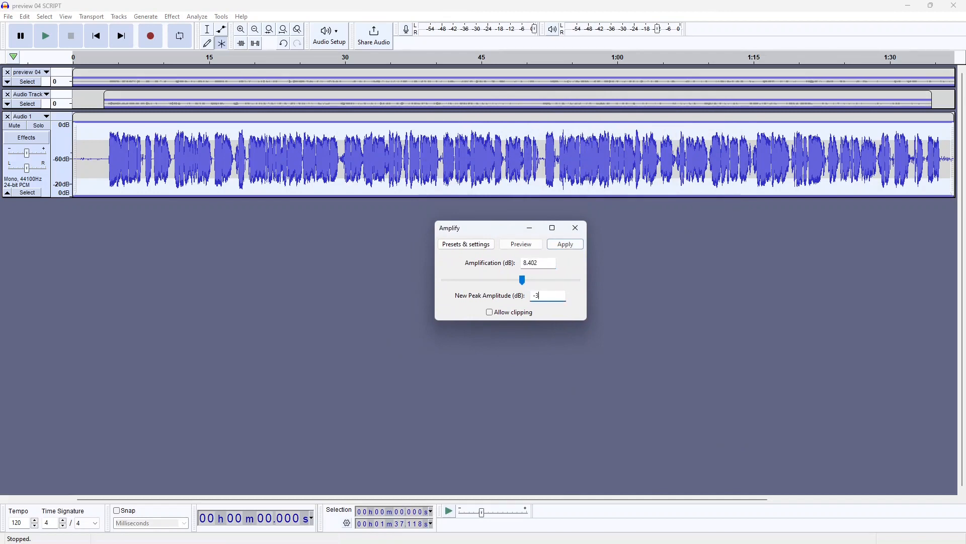
key("Tab")
left_click(567, 245)
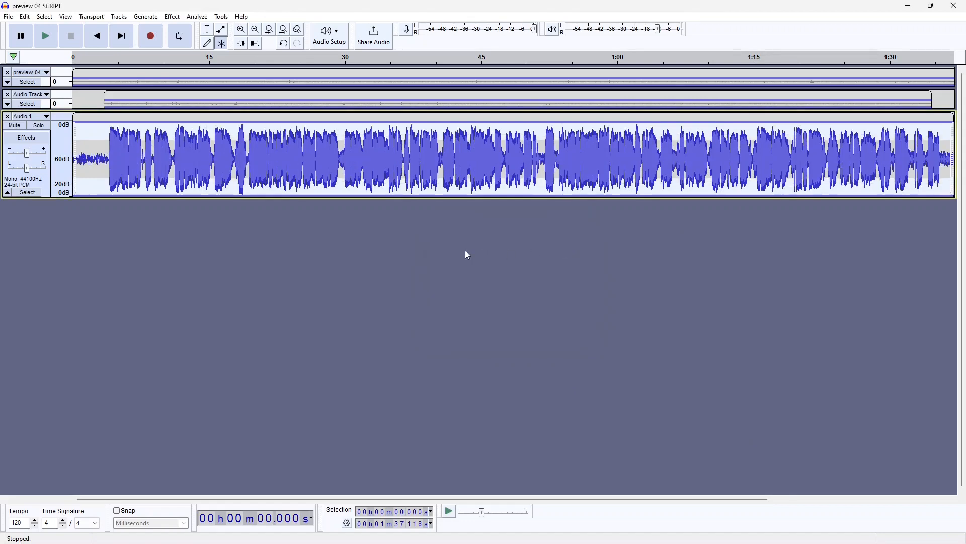
- Find the Amplify command in the shortcut preferences, assign it Shift+' and save the change
left_click(28, 22)
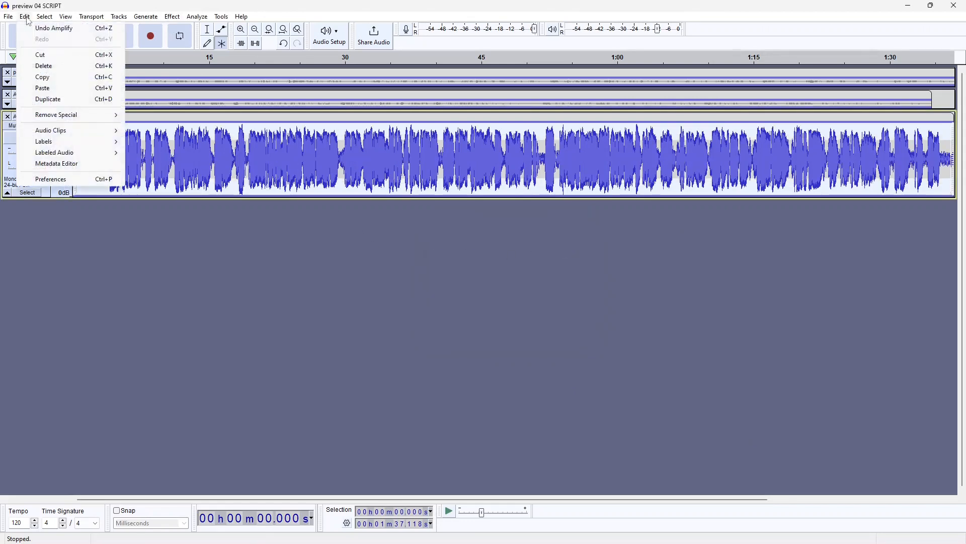
left_click(63, 179)
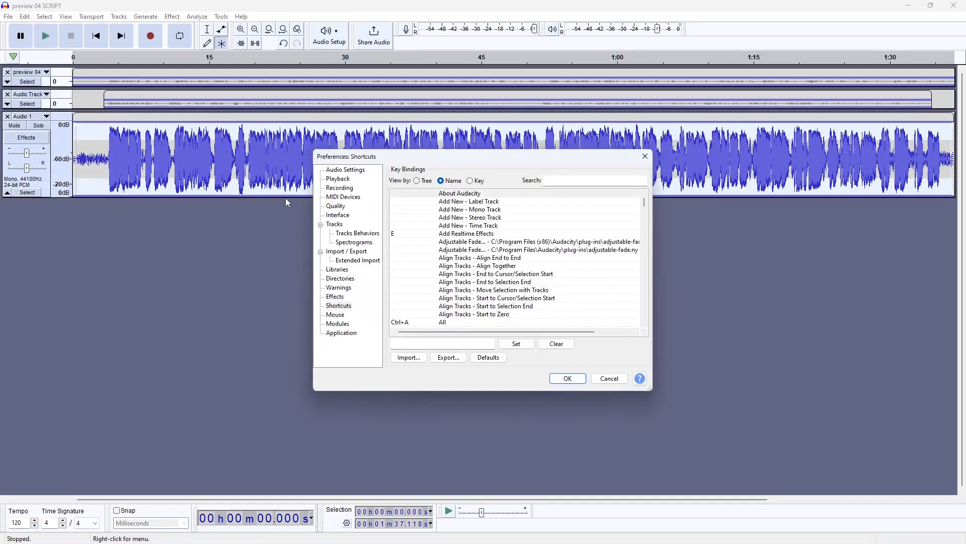
left_click(586, 182)
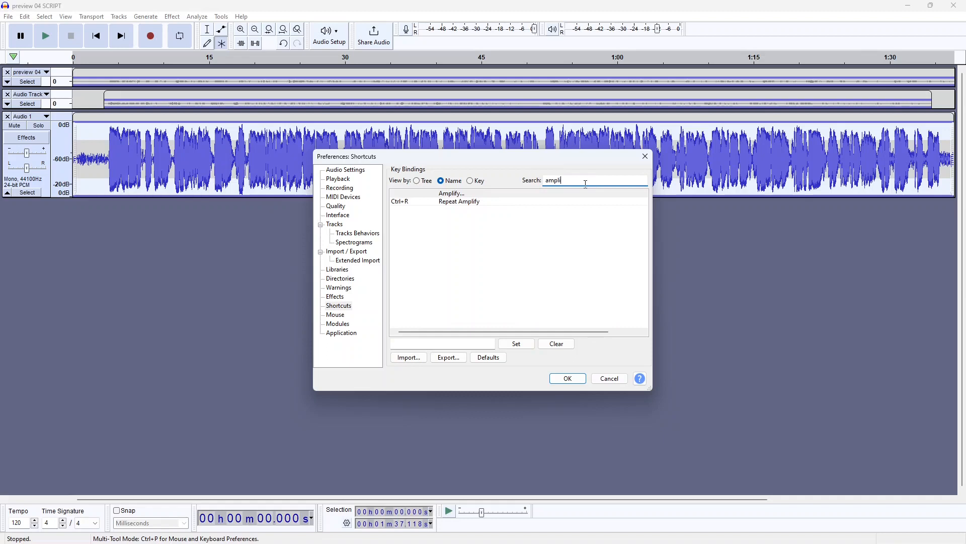
left_click(454, 195)
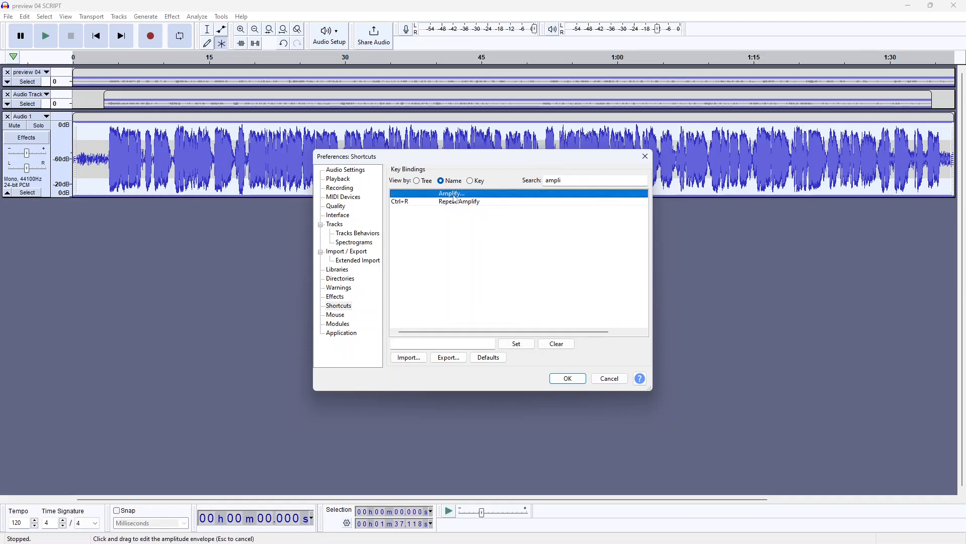
left_click(466, 344)
key("shift+apostrophe")
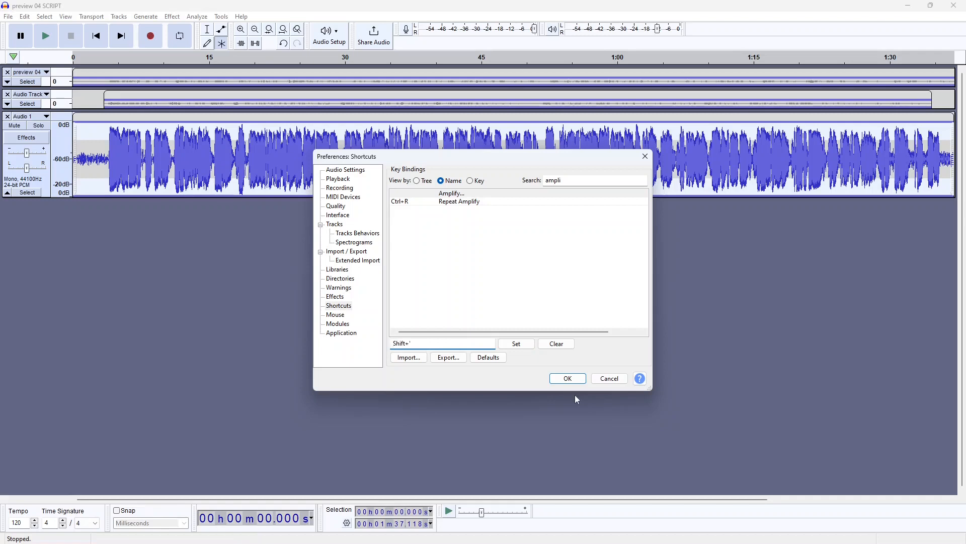
left_click(508, 346)
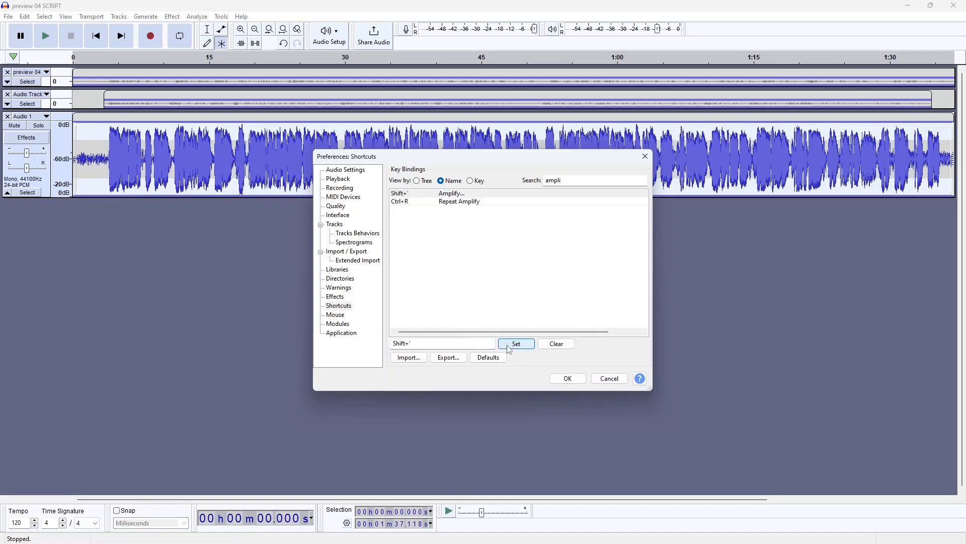
left_click(570, 380)
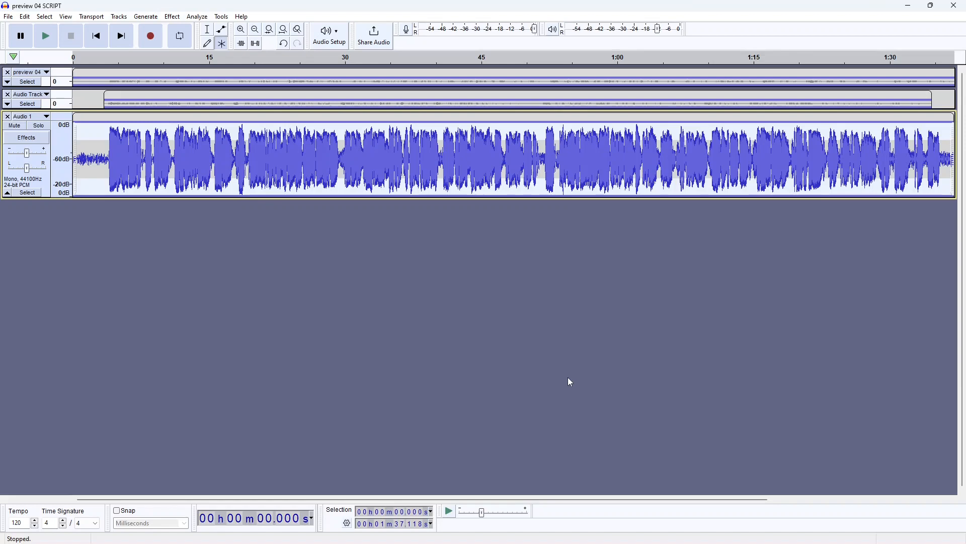
- Search the shortcut preferences for "fade out" and assign Shift+O to the Fade Out command
left_click(25, 17)
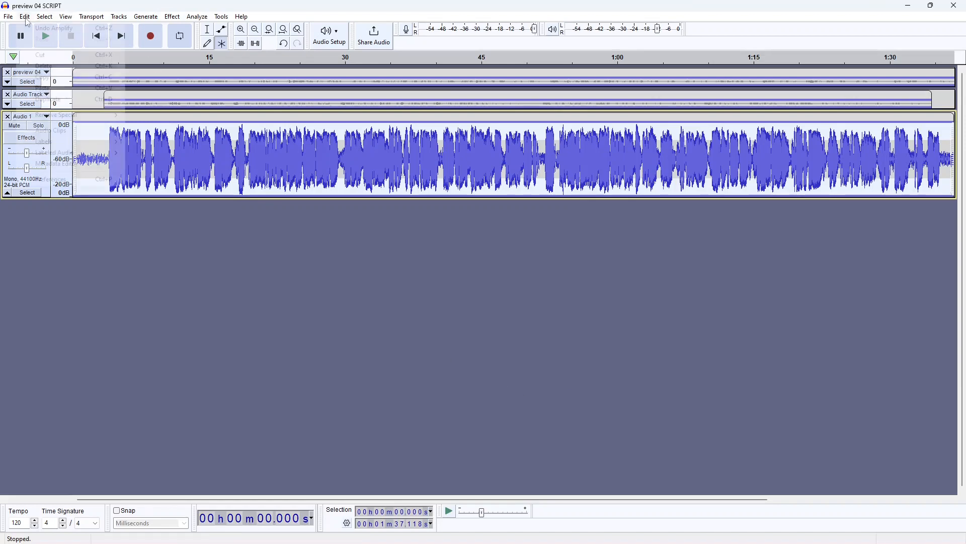
left_click(50, 179)
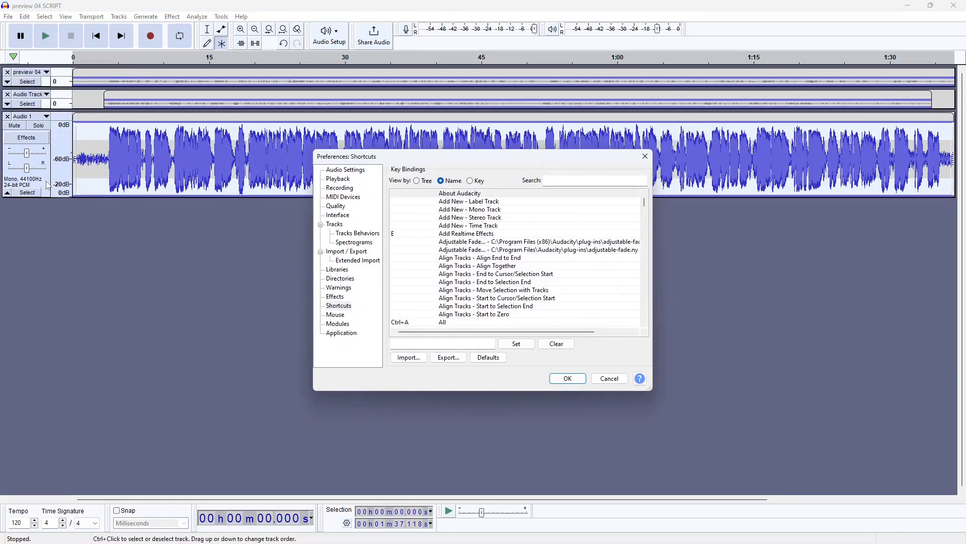
left_click(582, 181)
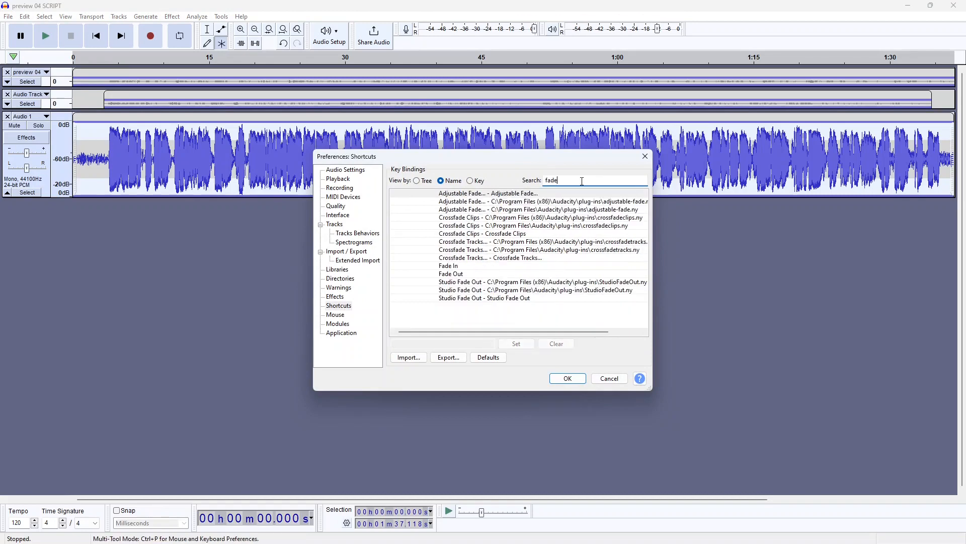
type("ut")
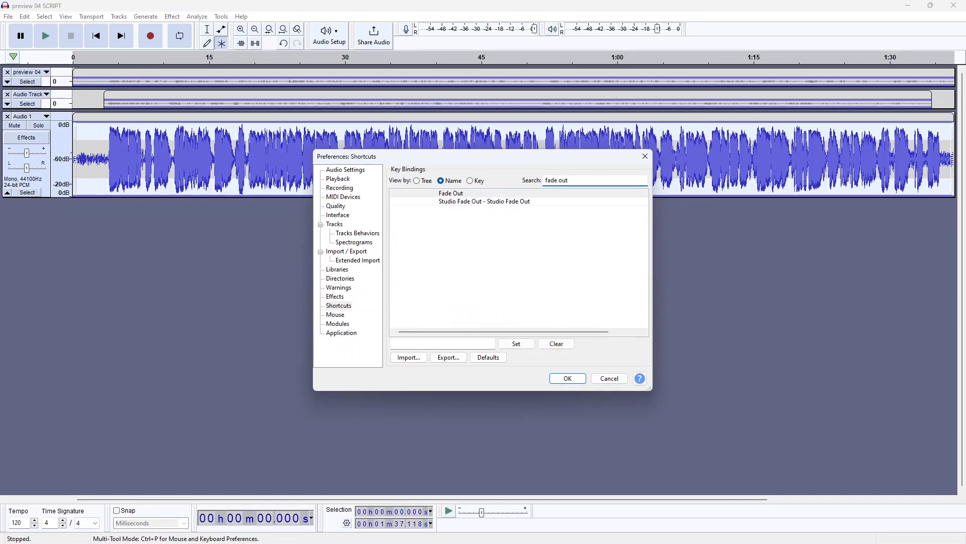
left_click(404, 196)
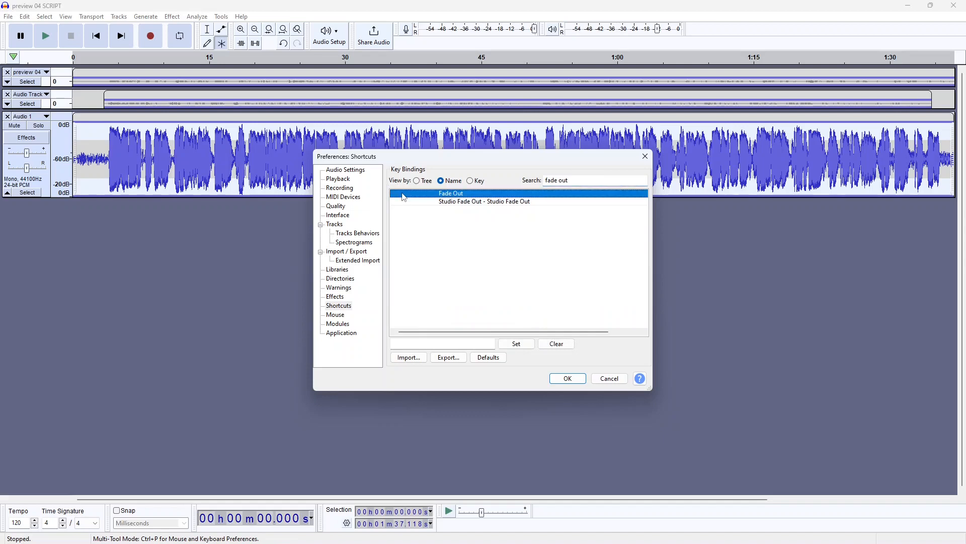
left_click(467, 344)
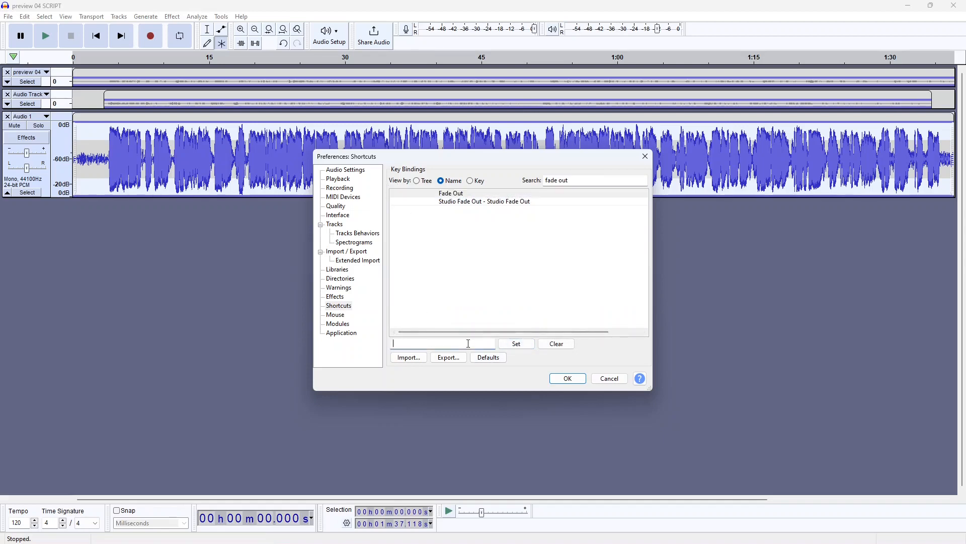
key("shift+o")
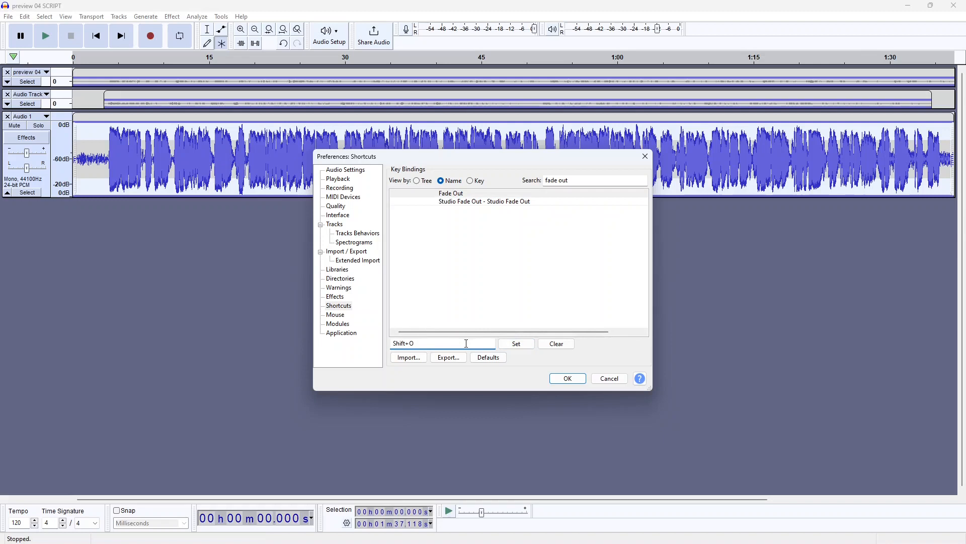
left_click(516, 343)
- Search the shortcuts for "fade in", assign Shift+I to the Fade In command, and save the preferences
left_click(593, 179)
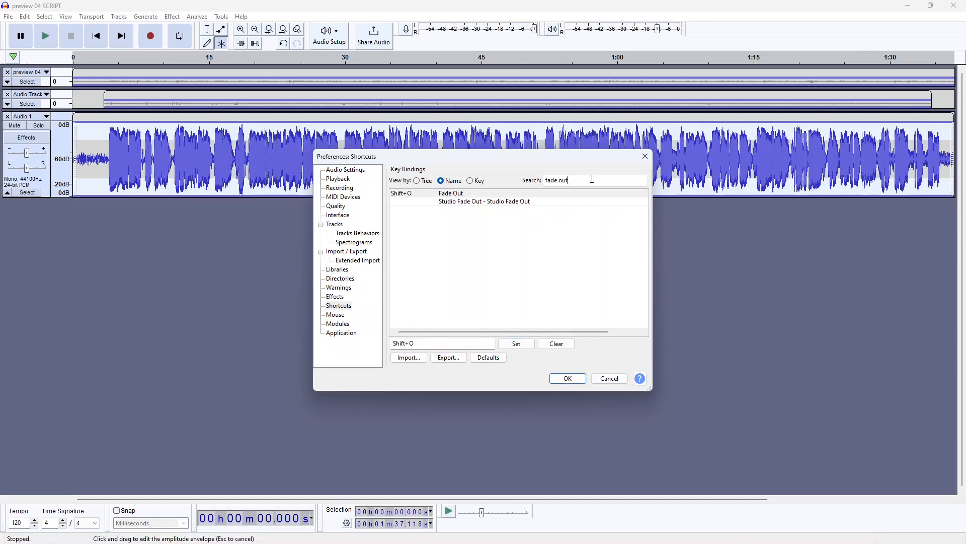
key("BackSpace")
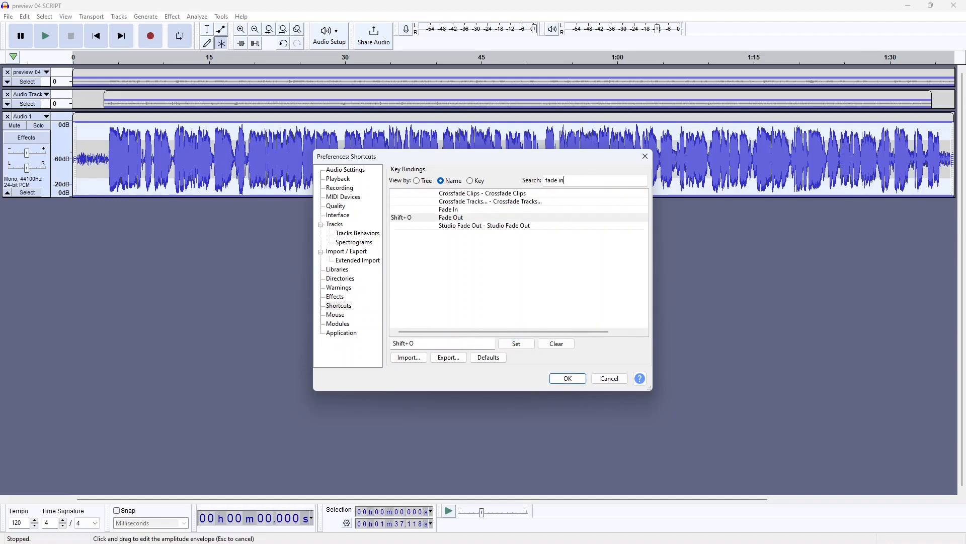
left_click(405, 195)
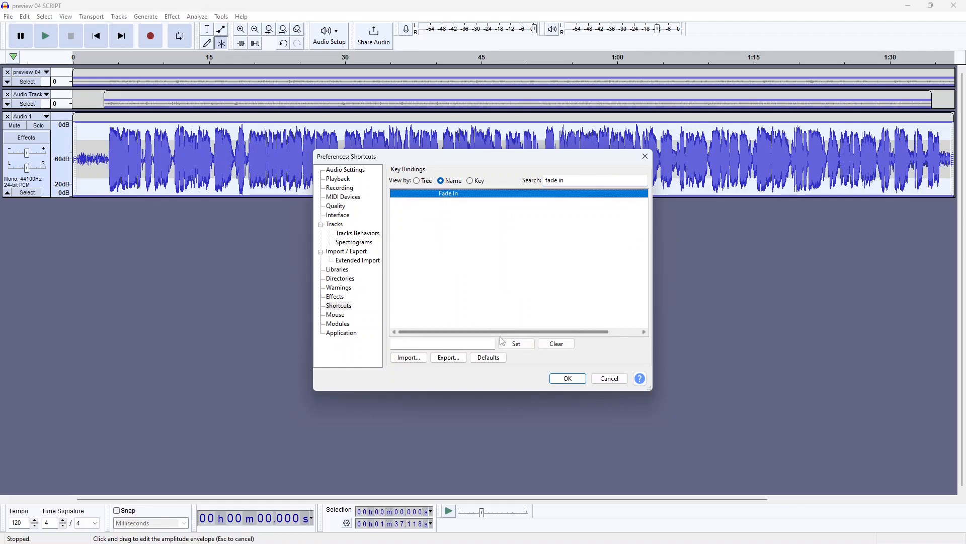
left_click(478, 343)
key("shift+i")
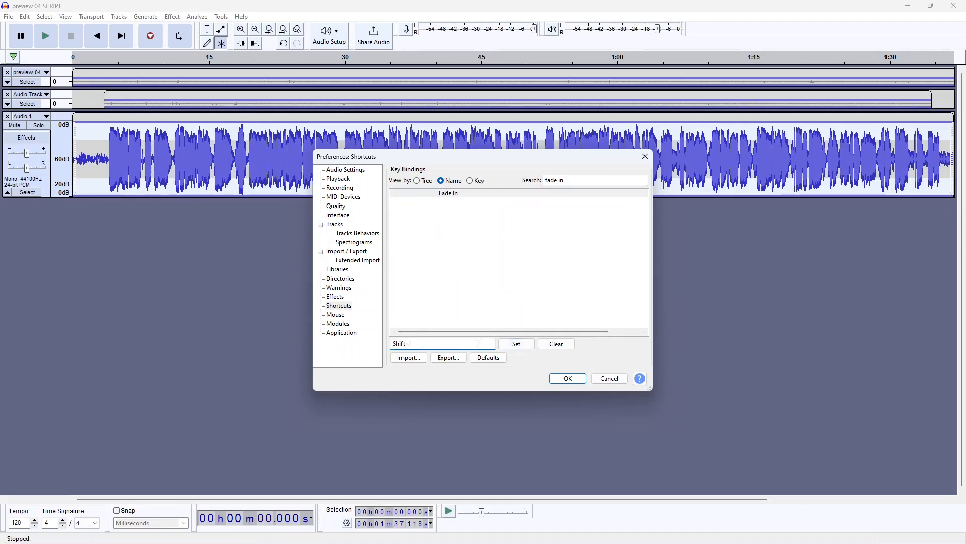
left_click(516, 346)
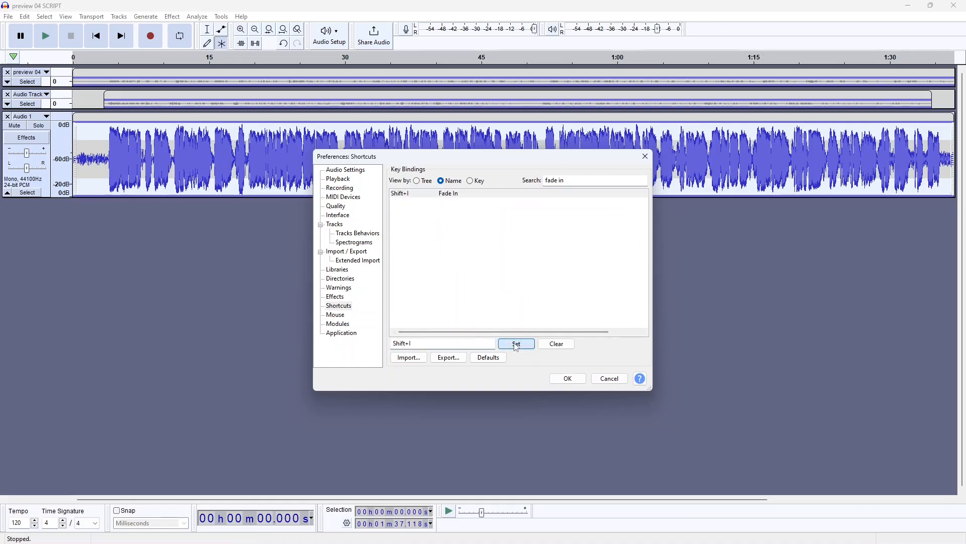
left_click(568, 378)
- Apply Fade In to an Audio 1 section about 18.5 s long starting at about 10.9 s, and play it
left_click_drag(172, 151, 339, 149)
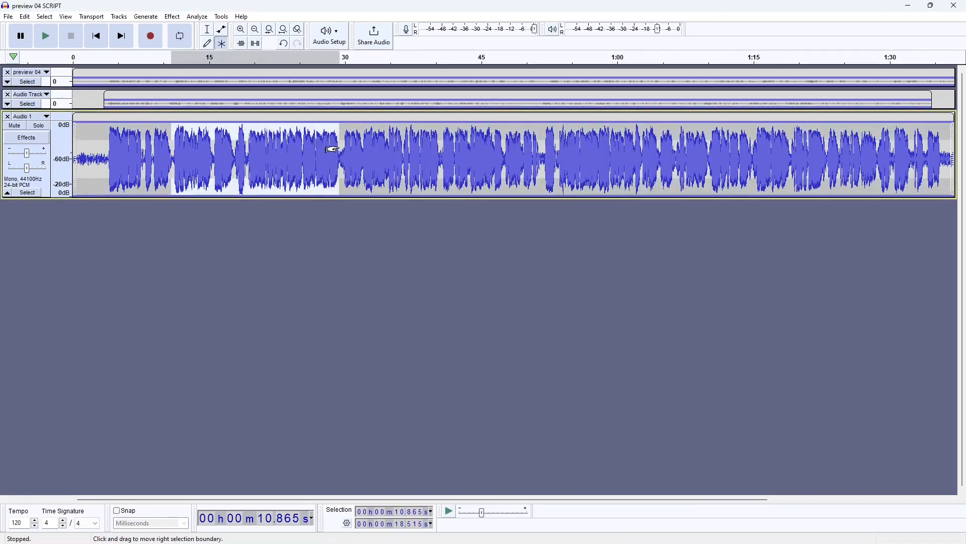
key("shift+i")
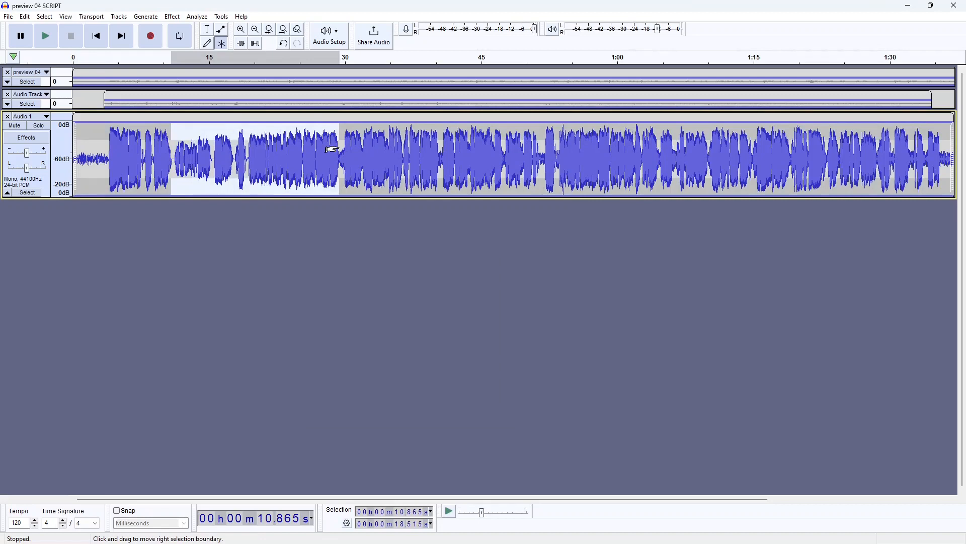
key("space")
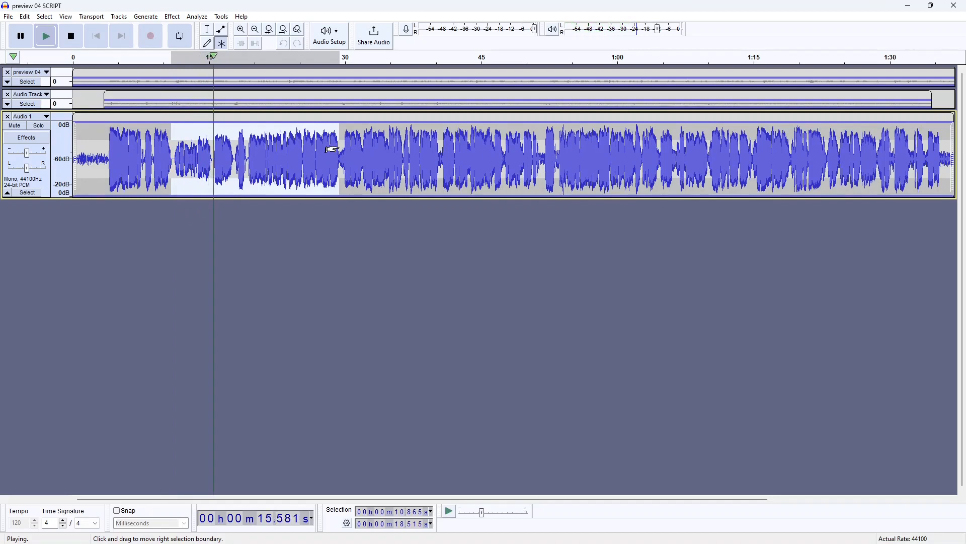
- Stop playback, undo the Fade In on Audio 1, and return the cursor to the start of the project
key("p")
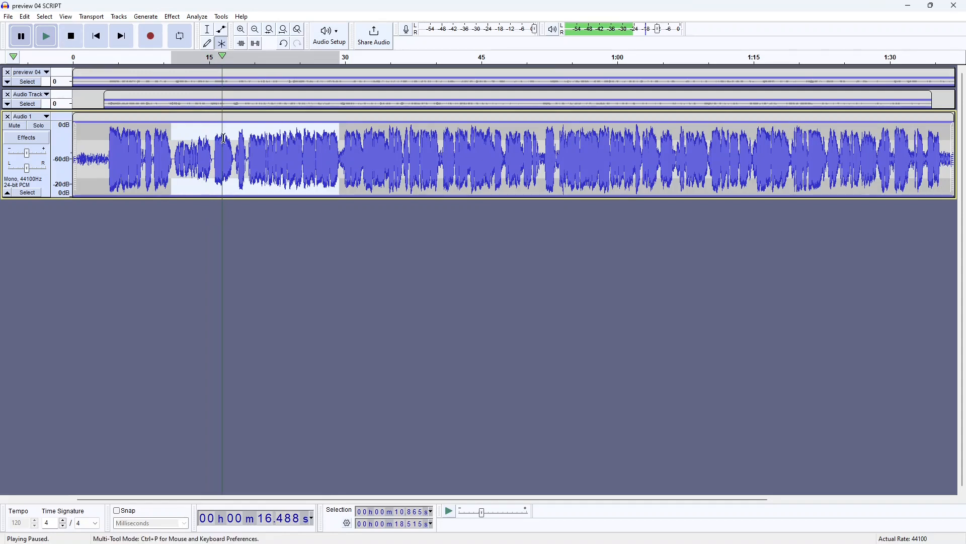
key("space")
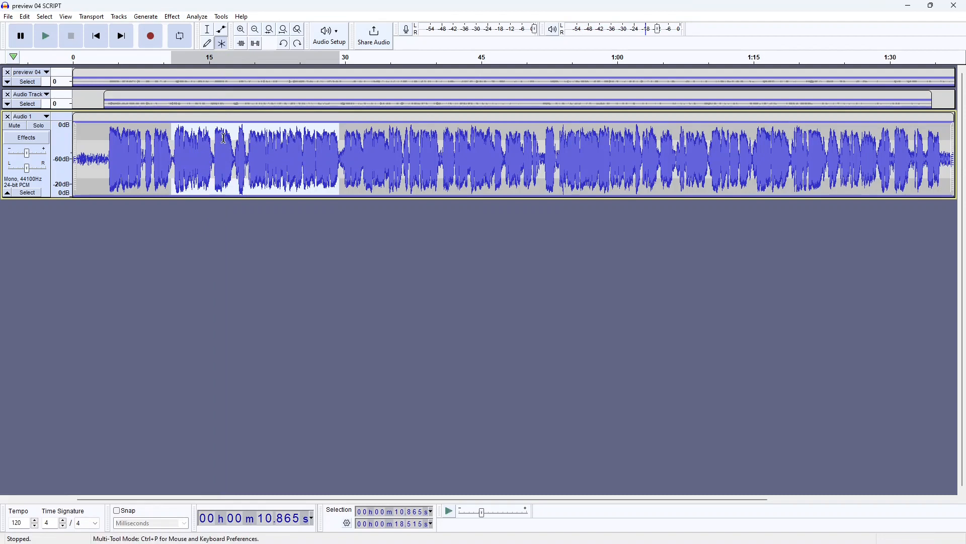
left_click(97, 45)
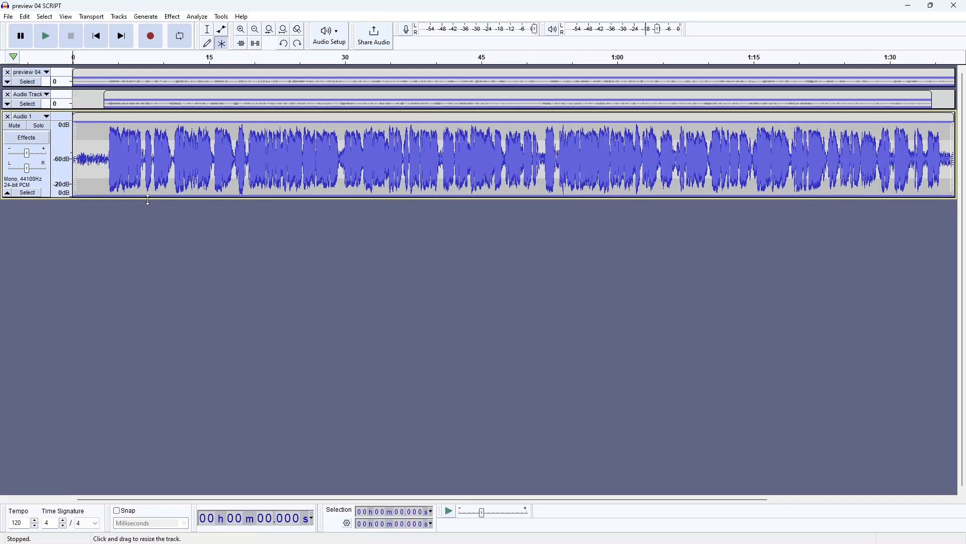
- Make the Audio 1 track taller and switch its display to Spectrogram
left_click_drag(148, 199, 144, 313)
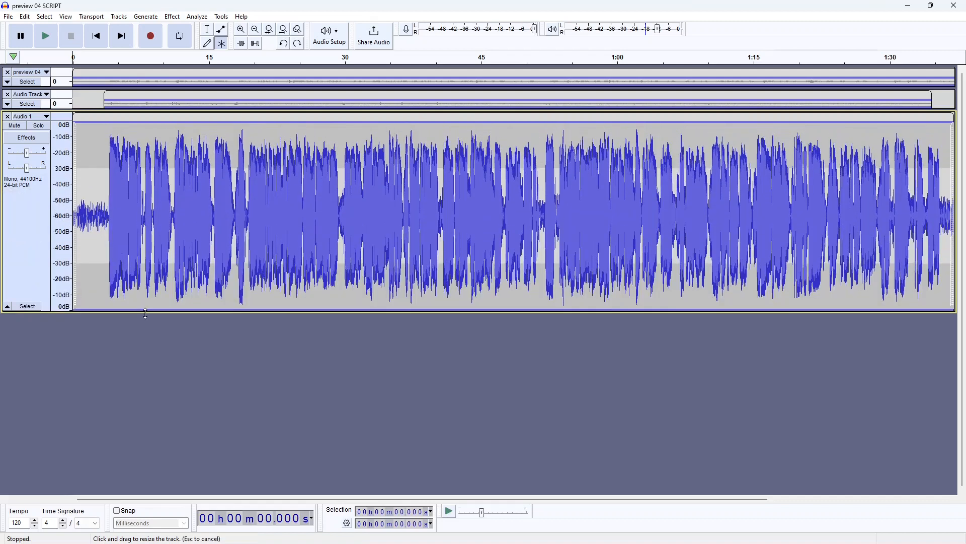
right_click(64, 142)
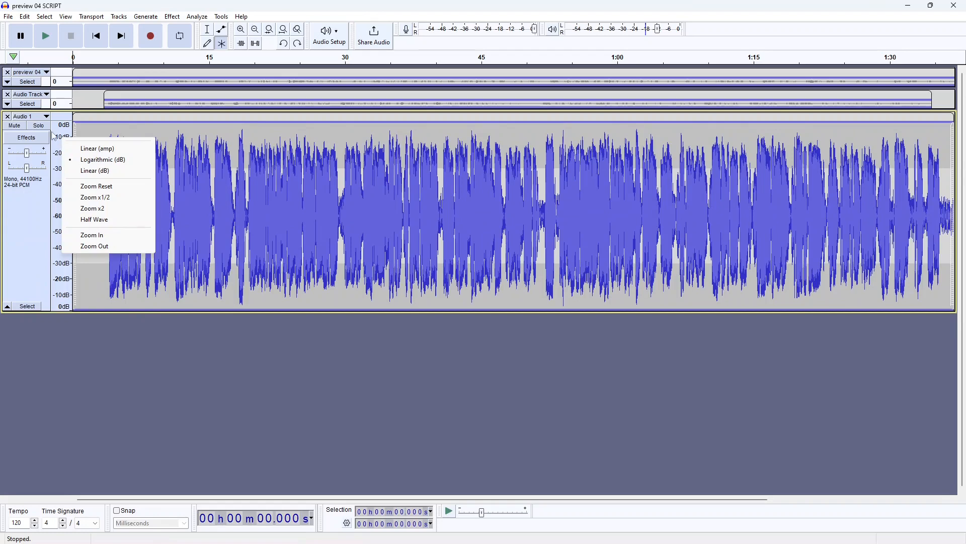
left_click(31, 117)
left_click(30, 117)
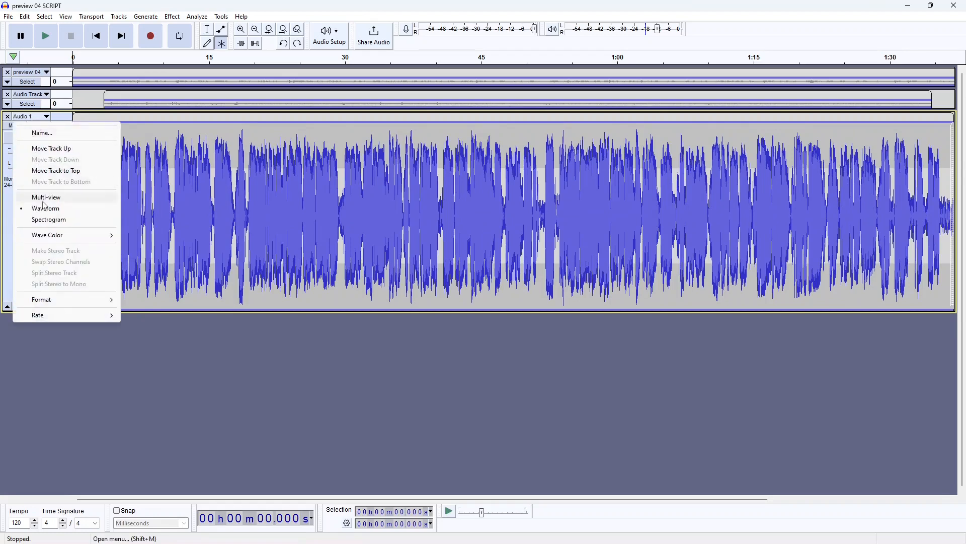
left_click(49, 221)
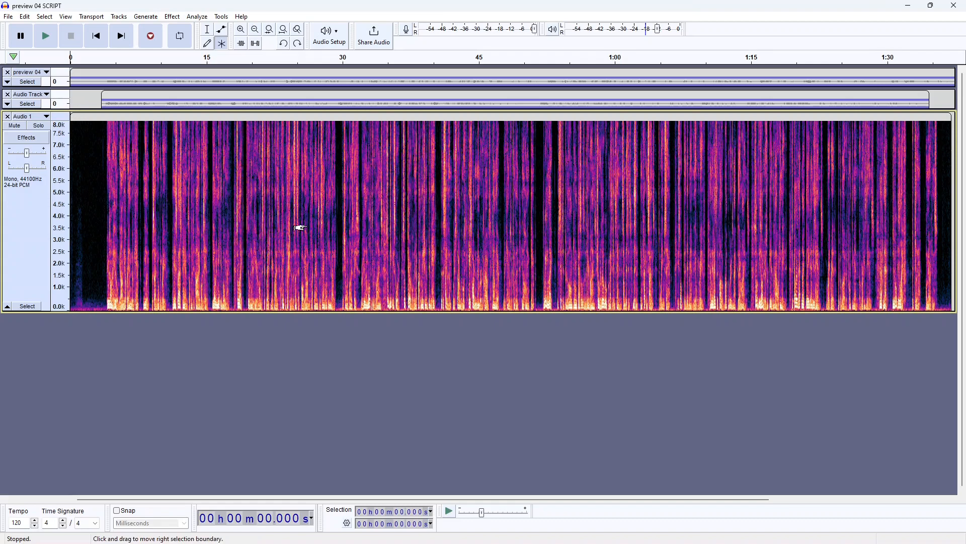
- Examine the Audio 1 spectrogram along the timeline at several close and wide time scales
scroll(301, 227, "right", 5)
scroll(300, 228, "left", 5)
scroll(320, 226, "up", 3)
scroll(321, 226, "down", 2)
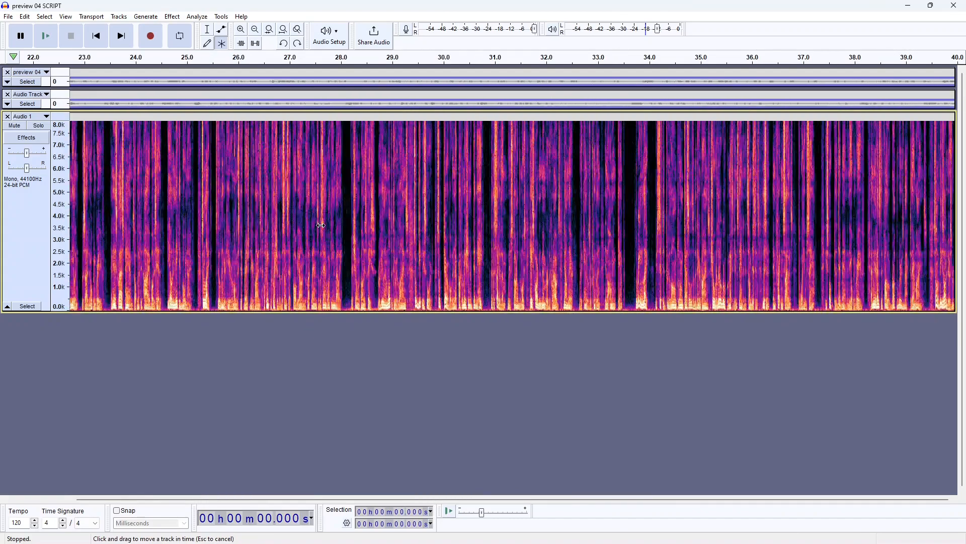
scroll(320, 225, "right", 10)
scroll(321, 225, "up", 4)
scroll(321, 225, "down", 18)
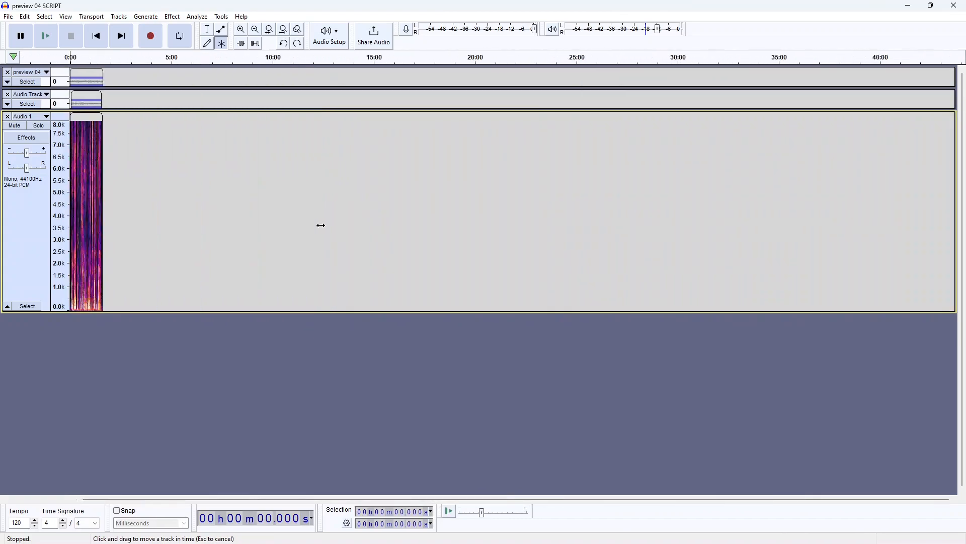
scroll(320, 226, "up", 9)
scroll(321, 225, "up", 7)
scroll(321, 225, "down", 7)
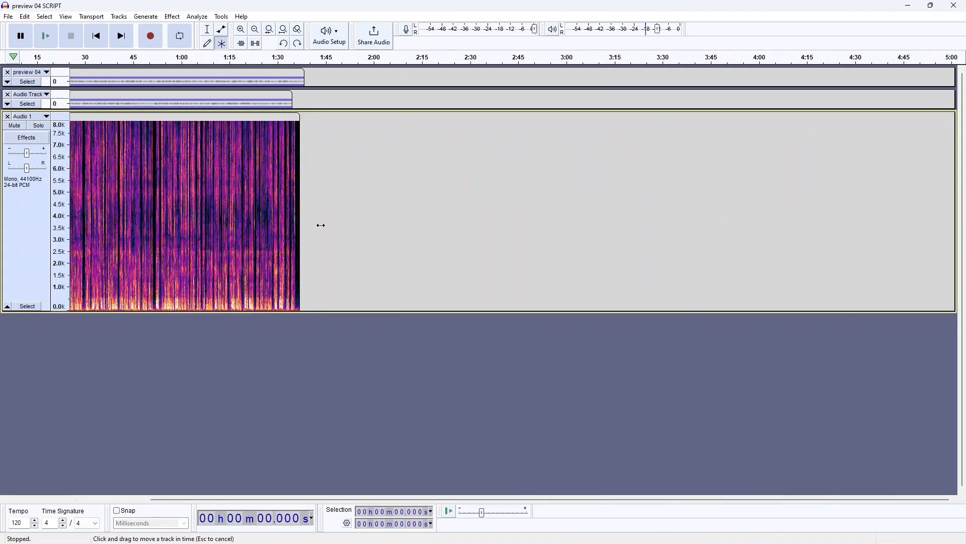
- Fit the whole project to the window width, and try Zoom to Selection without any audio selected
key("ctrl+f")
key("ctrl+e")
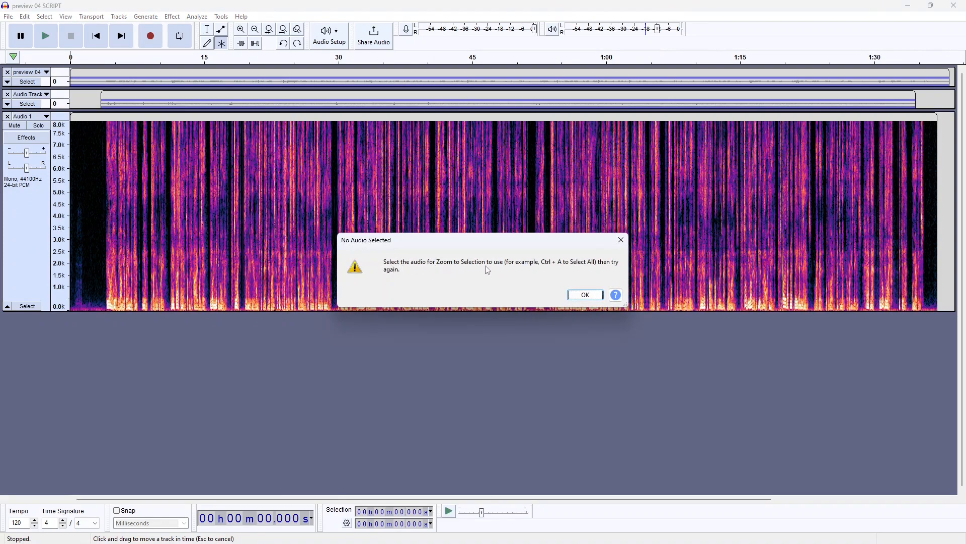
left_click(585, 295)
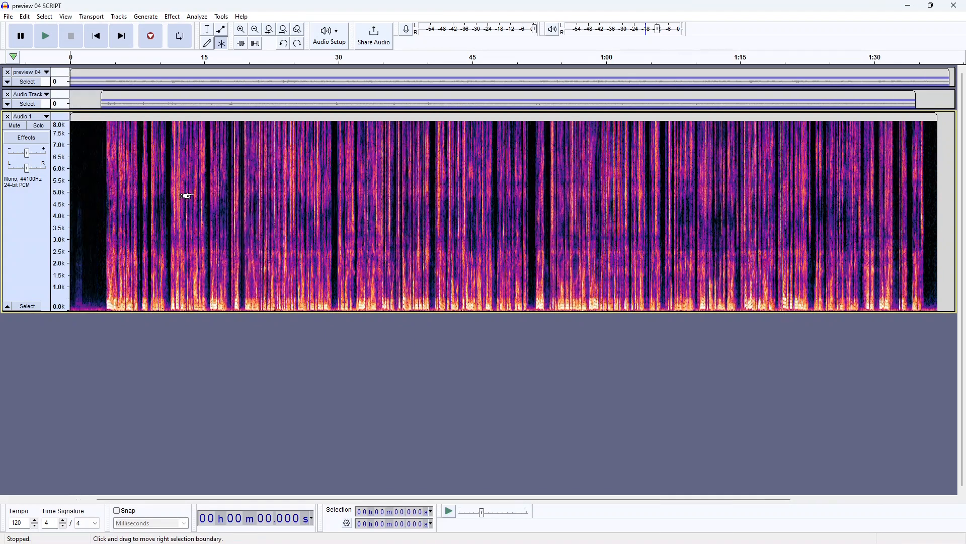
scroll(194, 193, "down", 2)
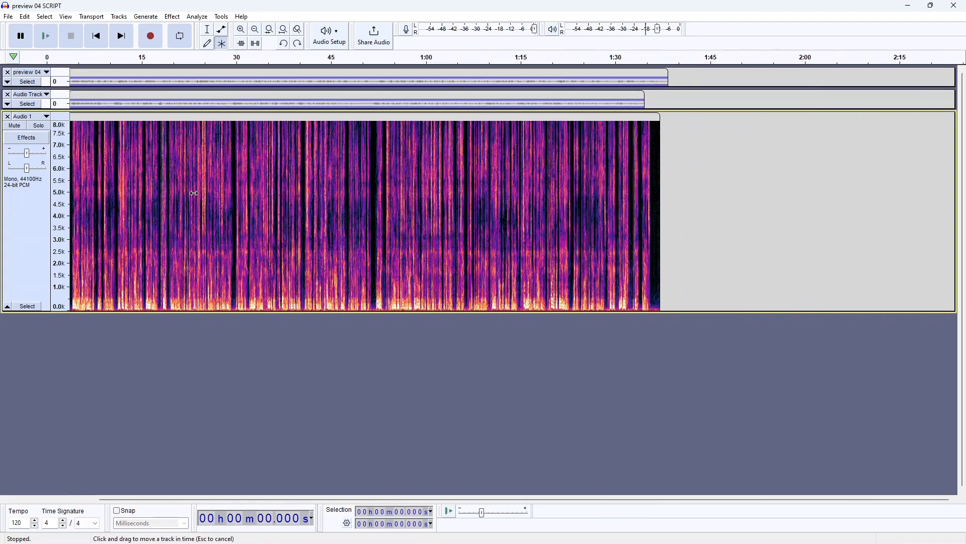
key("ctrl+f")
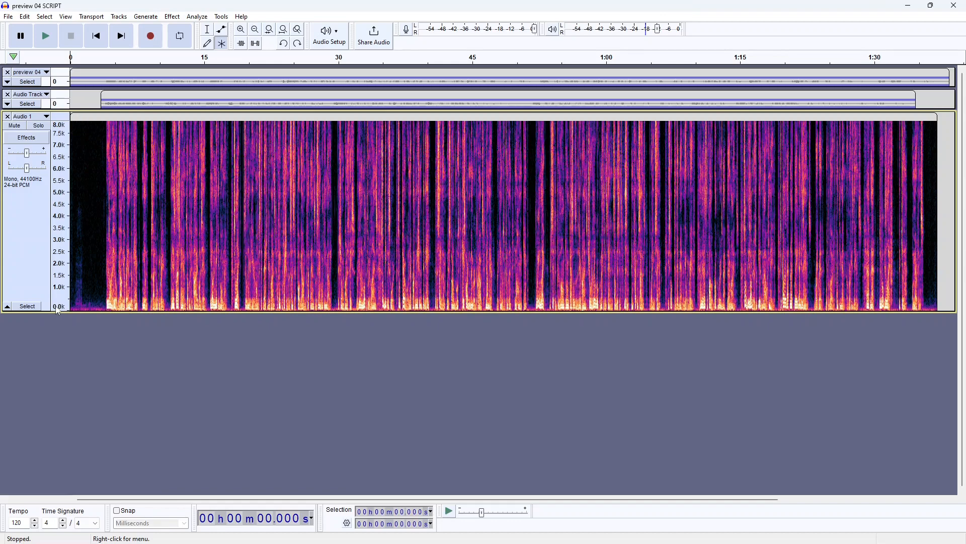
- Examine the low frequencies of the Audio 1 spectrogram at several frequency ranges, making the track slightly taller
scroll(56, 307, "up", 6)
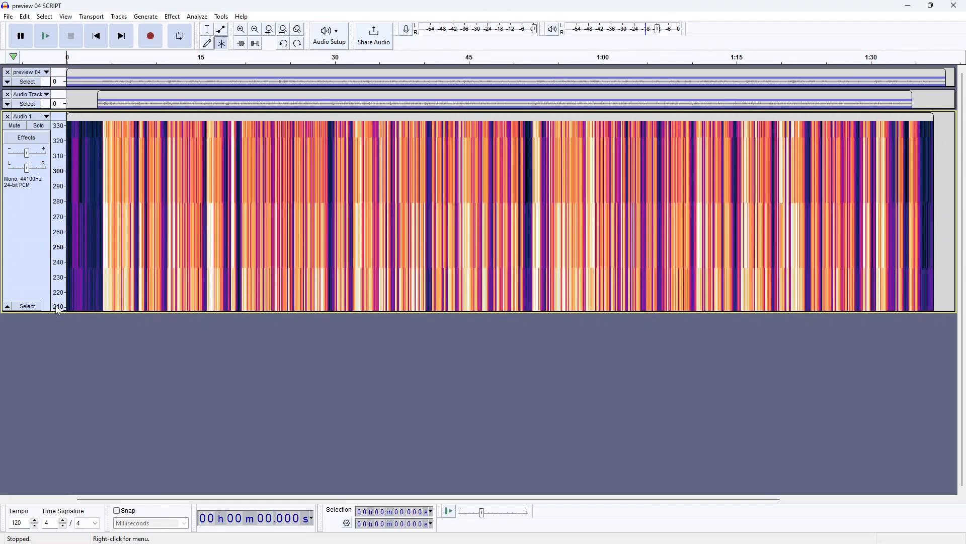
scroll(58, 311, "up", 2)
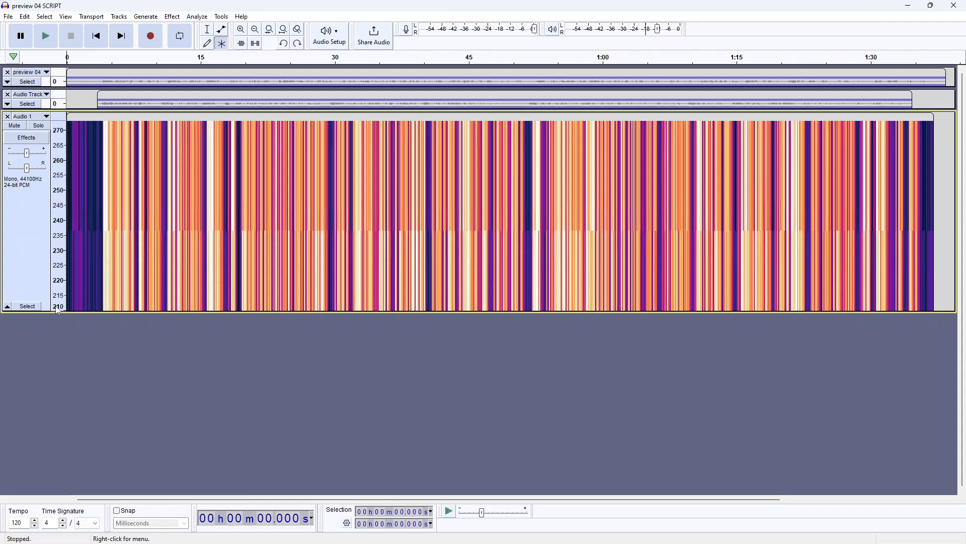
scroll(58, 311, "down", 3)
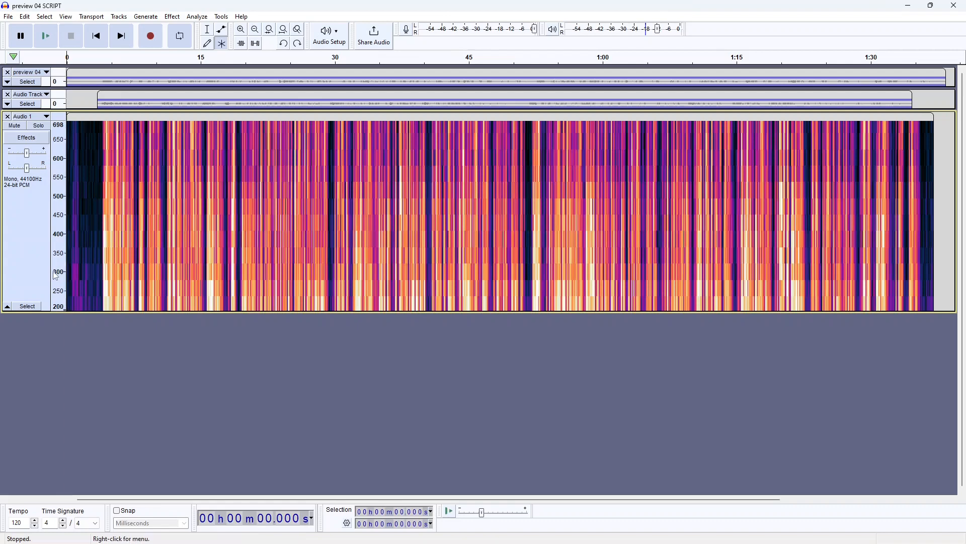
scroll(55, 276, "down", 2)
scroll(60, 275, "down", 3)
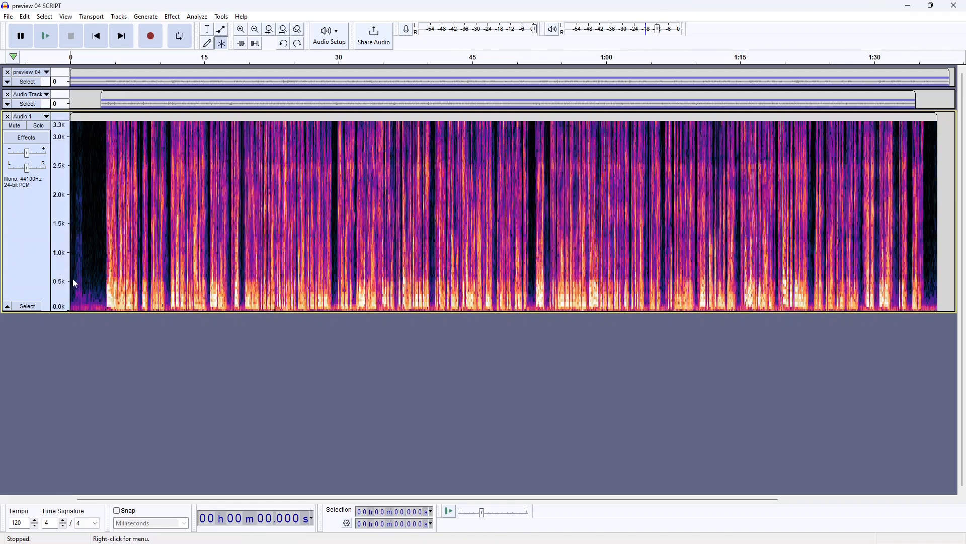
mouse_move(104, 314)
left_mouse_down()
mouse_move(103, 460)
mouse_move(104, 318)
left_mouse_up()
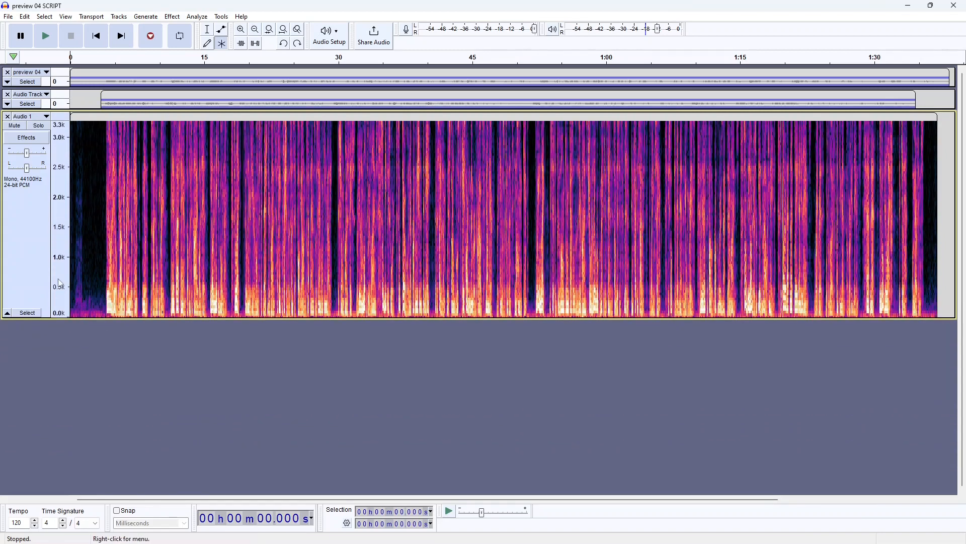
scroll(60, 284, "up", 3)
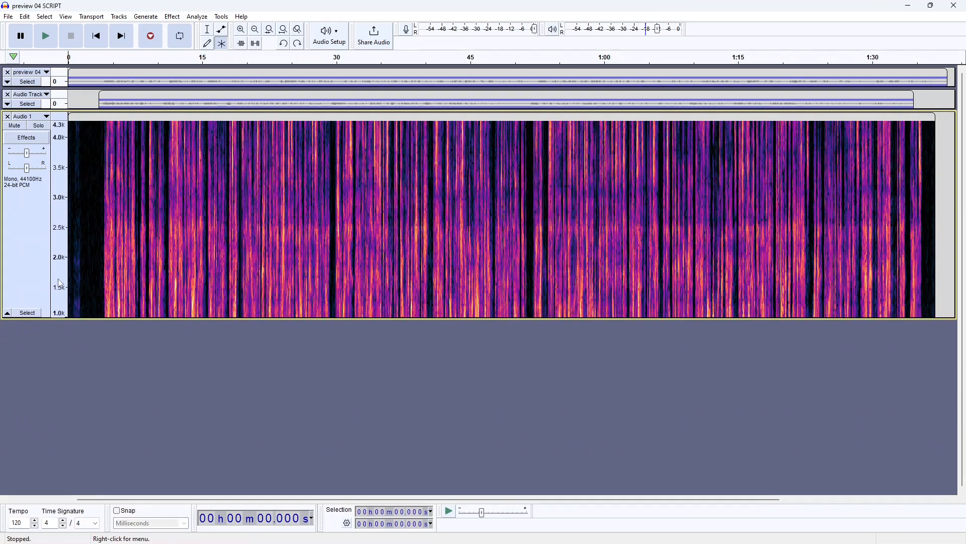
scroll(60, 284, "down", 3)
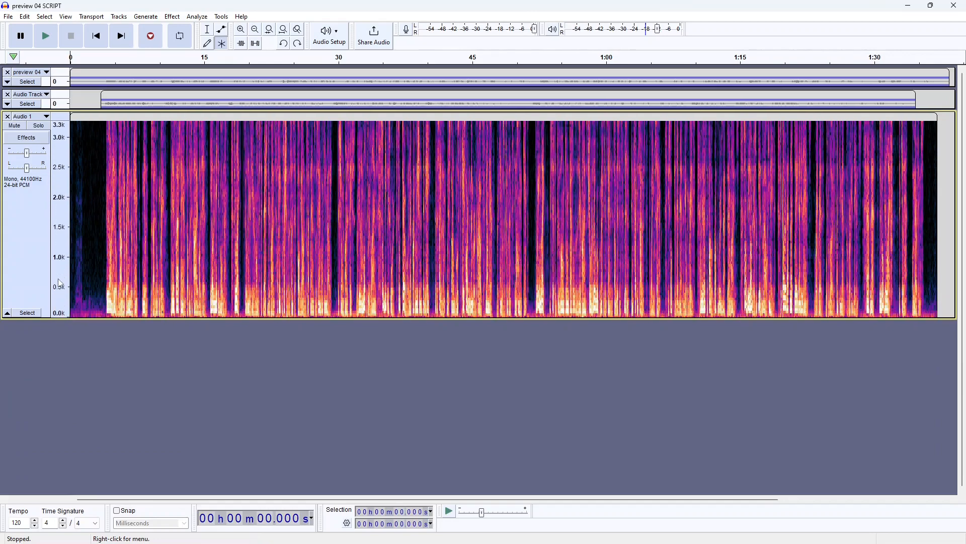
left_click(61, 316)
left_click(61, 316)
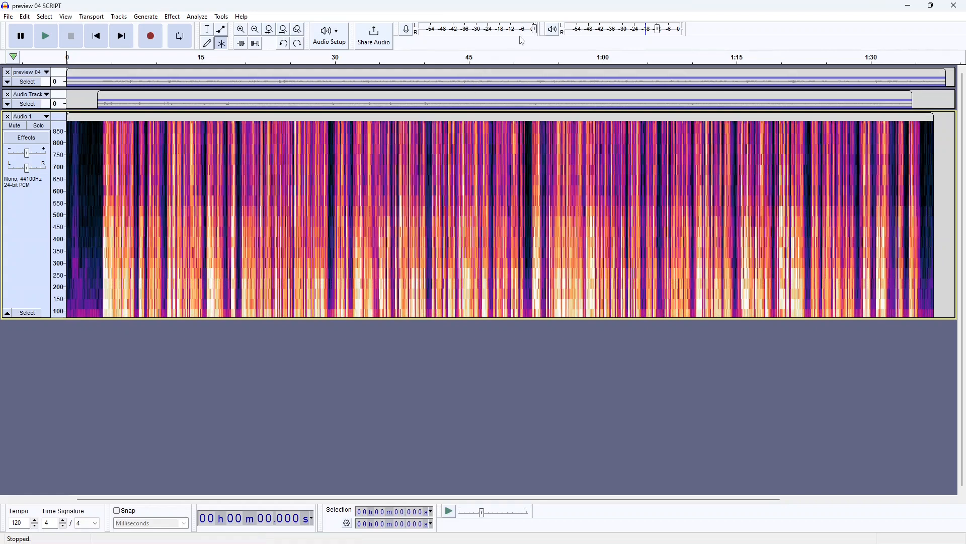
- Play the recording from about 52 s while expanding the spectrogram's frequency range to 0–2.7 kHz, and stop playback
left_click(531, 60)
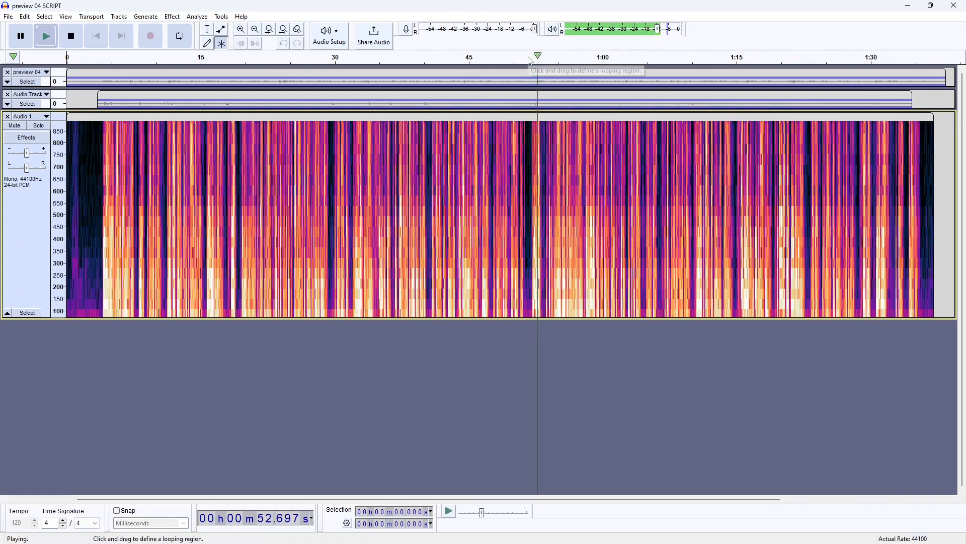
scroll(63, 286, "down", 2)
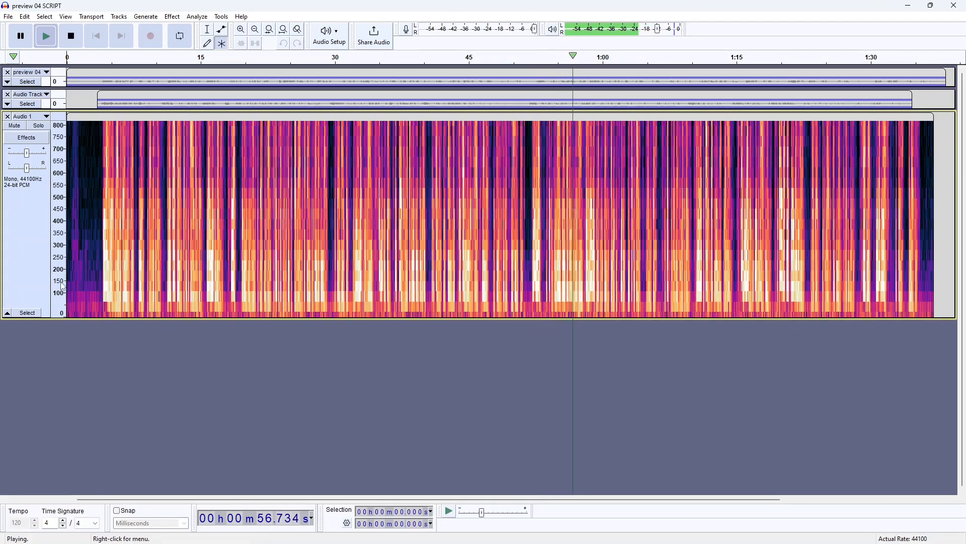
scroll(63, 286, "down", 2)
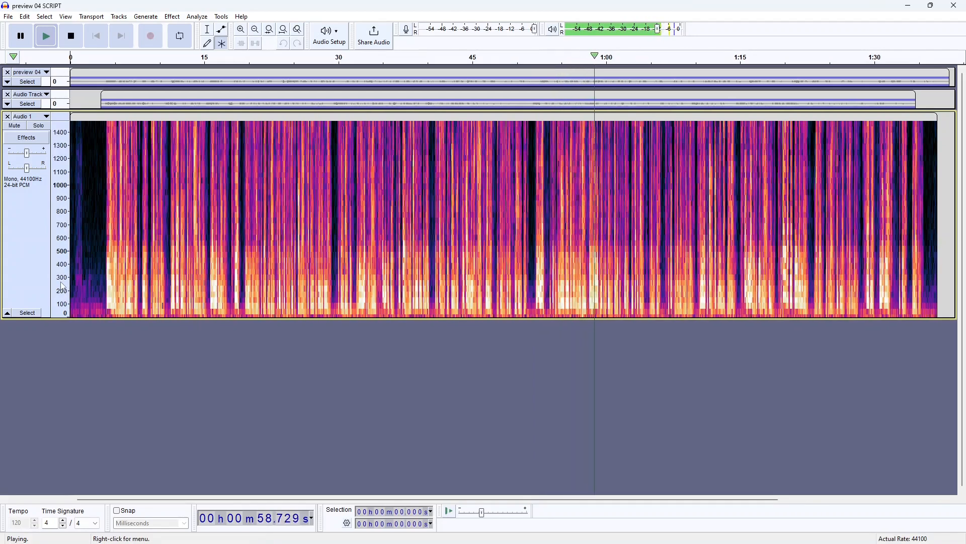
scroll(63, 286, "down", 2)
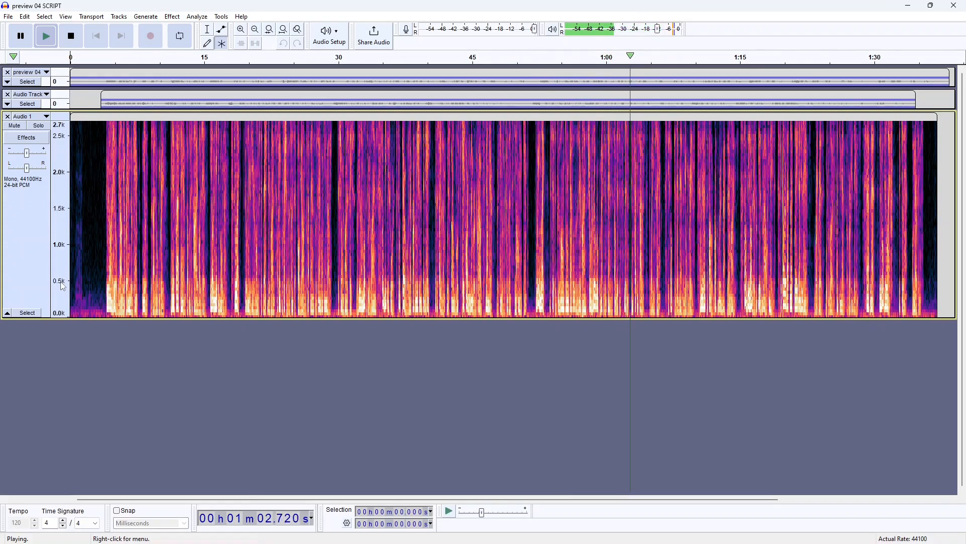
key("space")
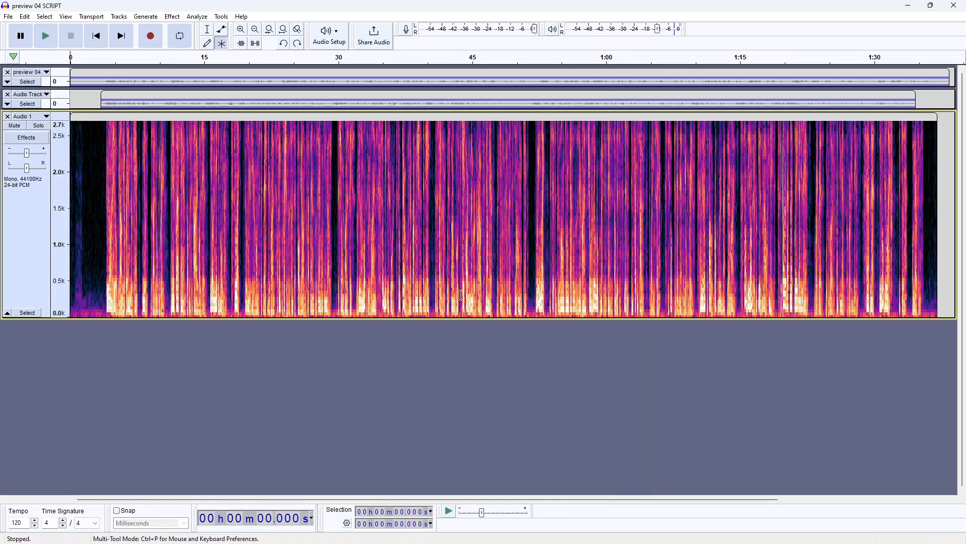
- Select the entire Audio 1 track and open the Filter Curve EQ effect for it
left_click(22, 117)
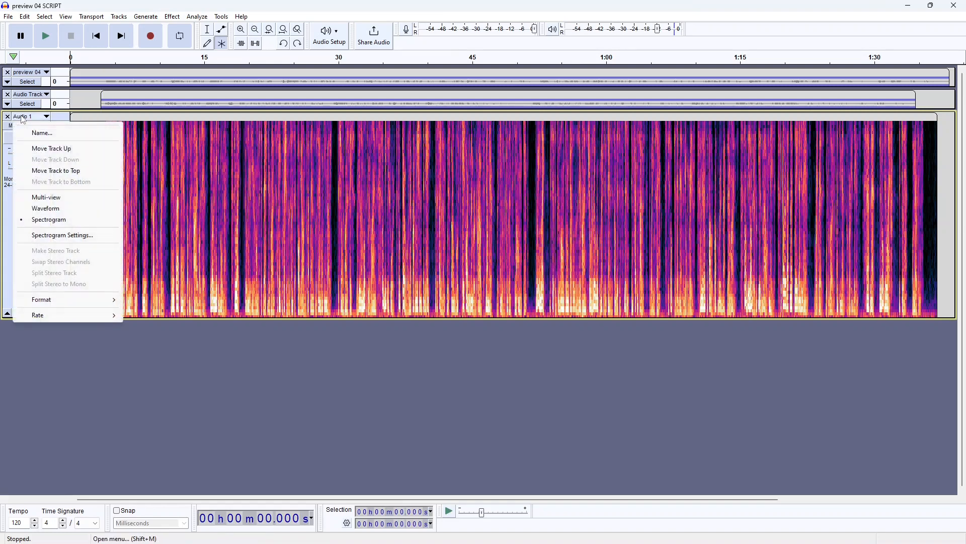
left_click(7, 216)
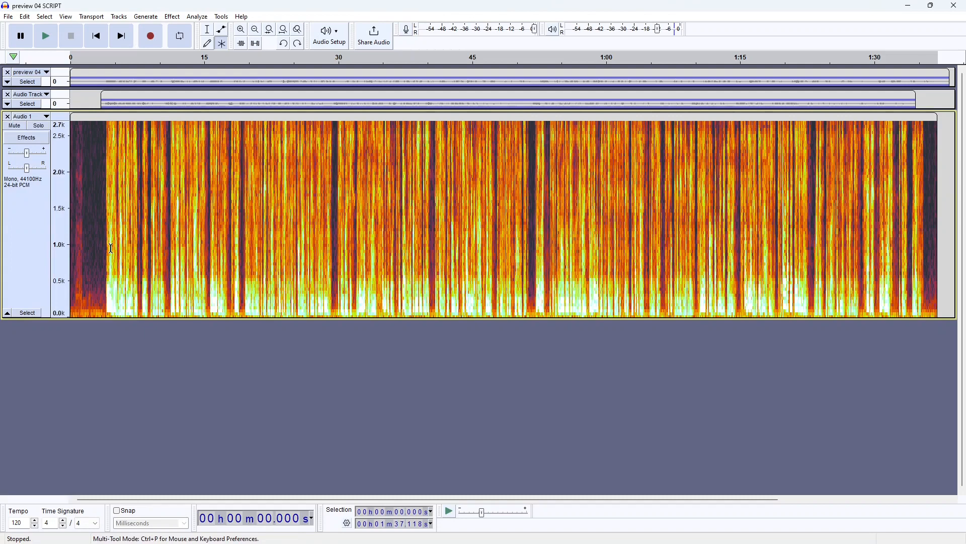
left_click(128, 239)
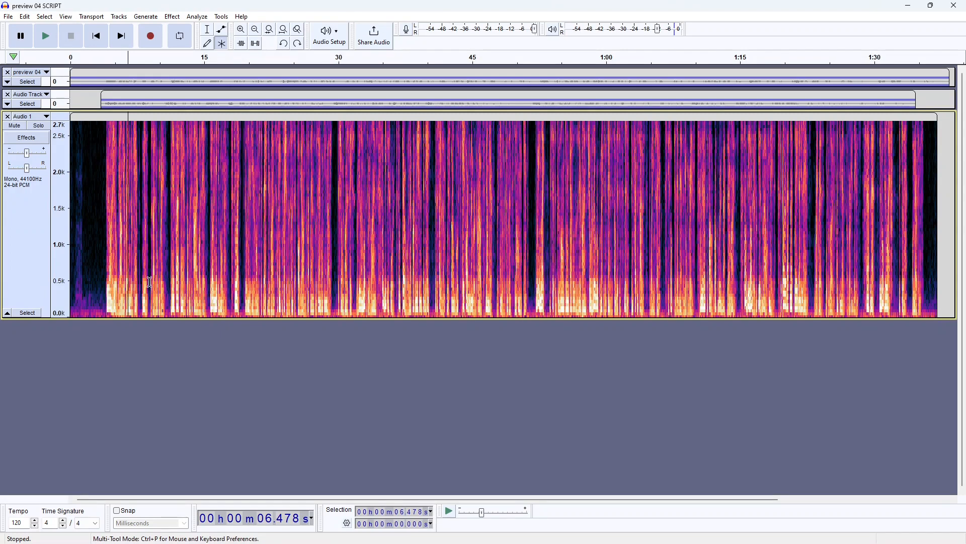
left_click(31, 206)
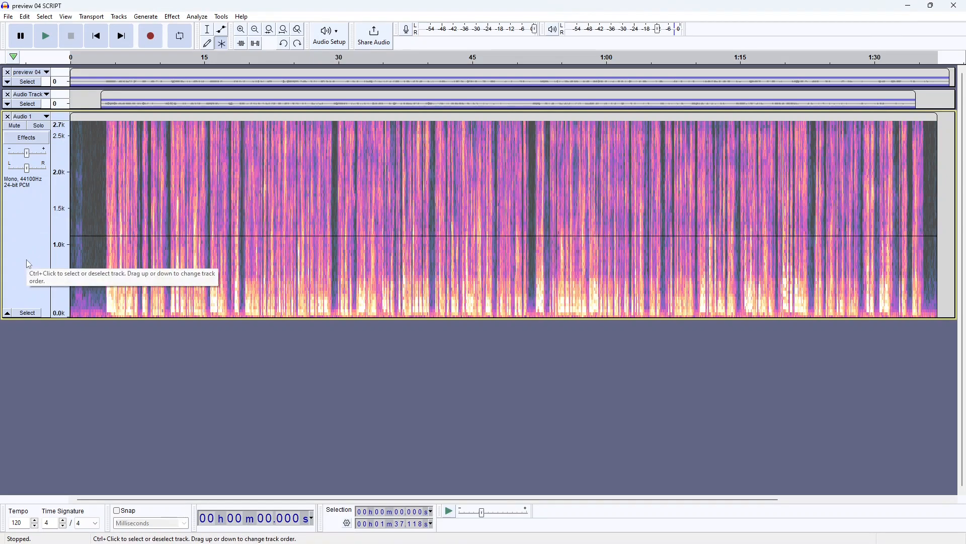
left_click(172, 18)
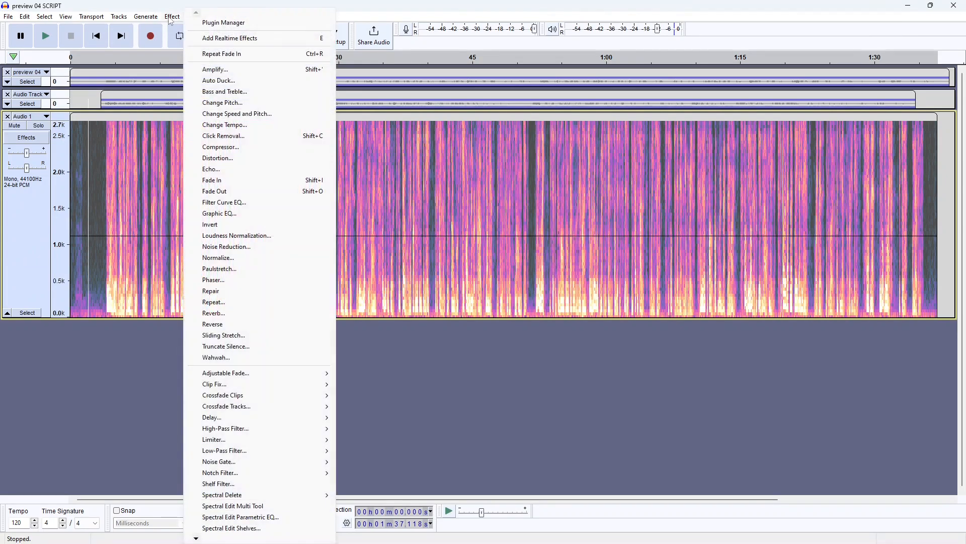
left_click(217, 203)
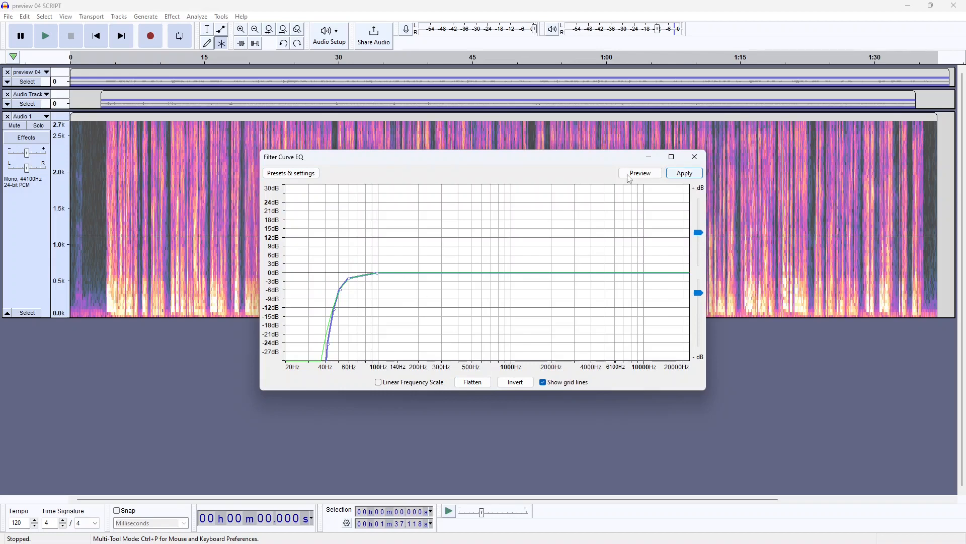
- Save the current low-cut curve as a preset named "my voice" and apply the Filter Curve EQ to Audio 1
left_click(290, 176)
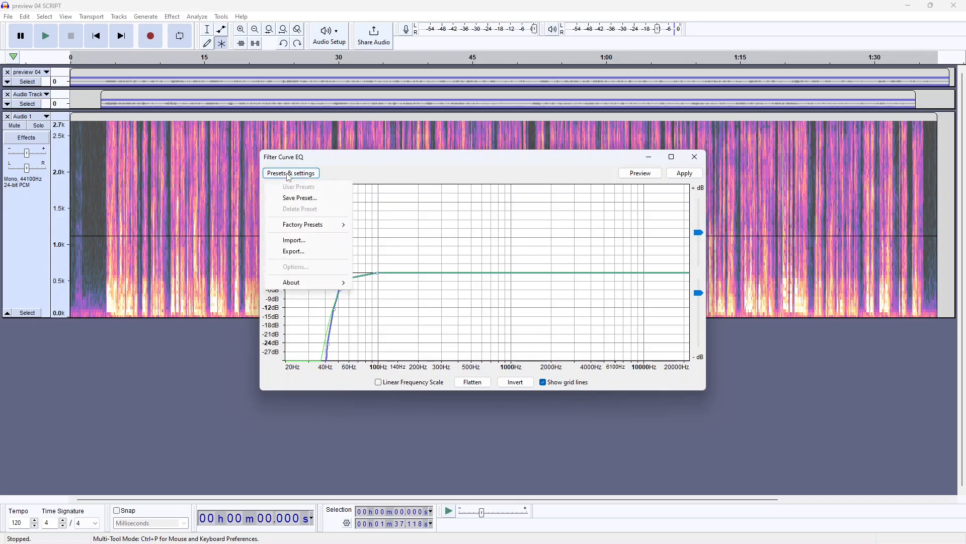
left_click(300, 198)
type("my voice")
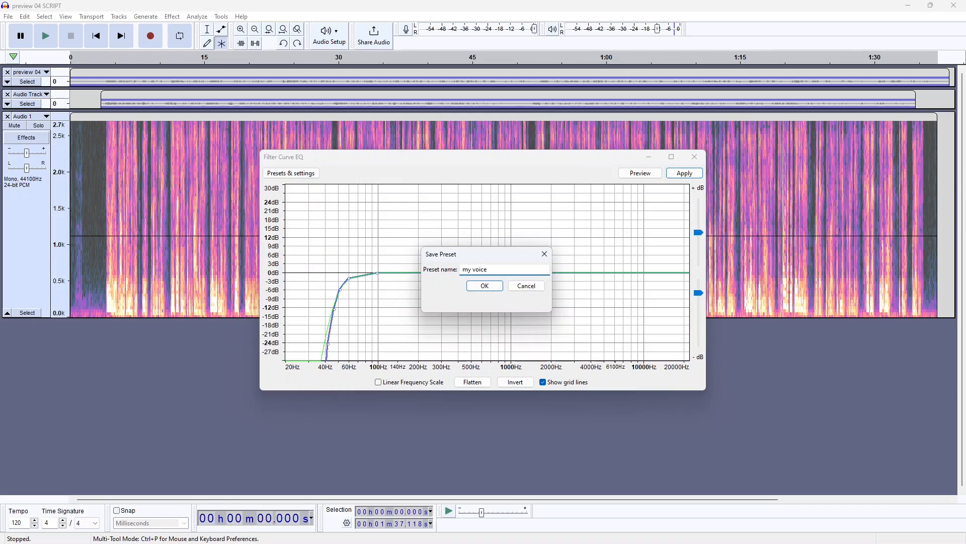
key("Return")
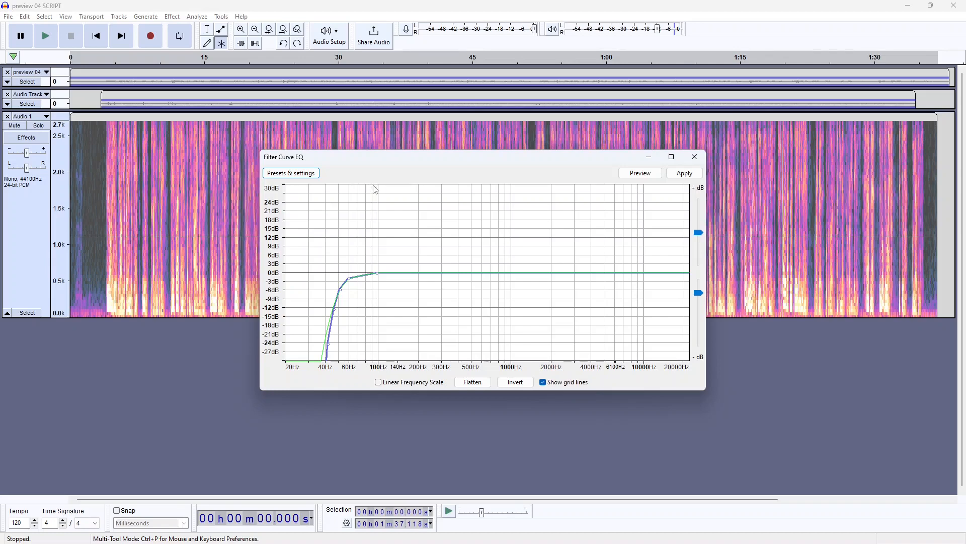
left_click(688, 175)
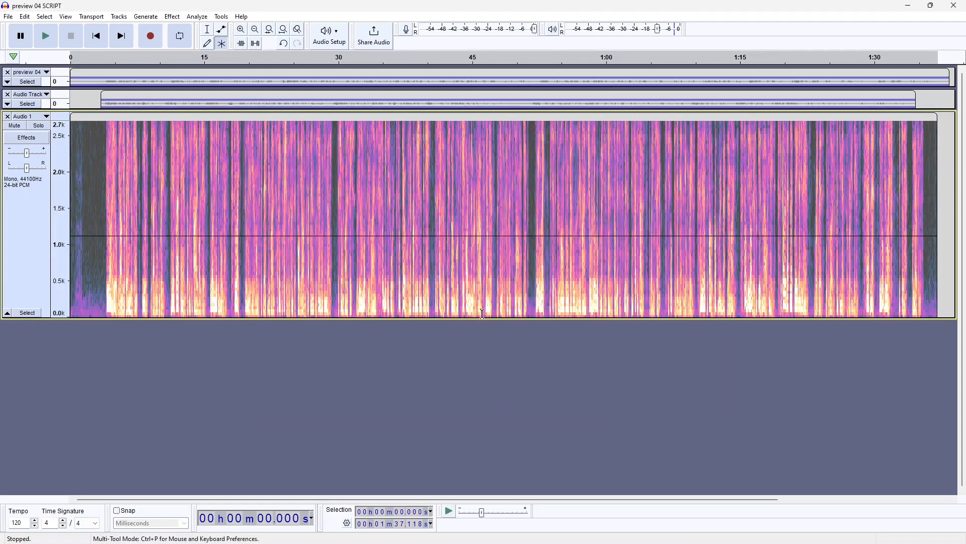
- Listen twice to the filtered recording from about 47 s while examining the spectrogram up close, stopping playback each time
scroll(557, 313, "up", 3, "ctrl")
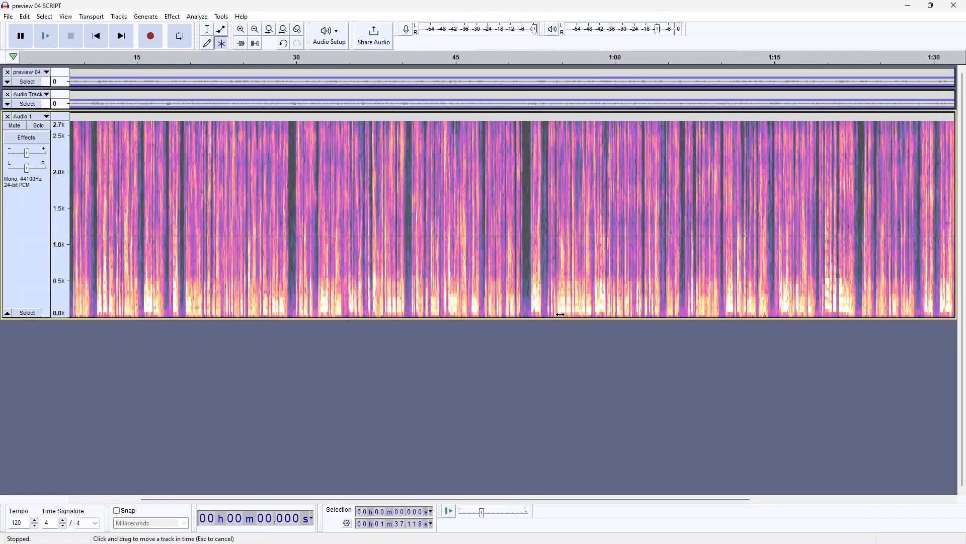
scroll(560, 314, "up", 2, "ctrl")
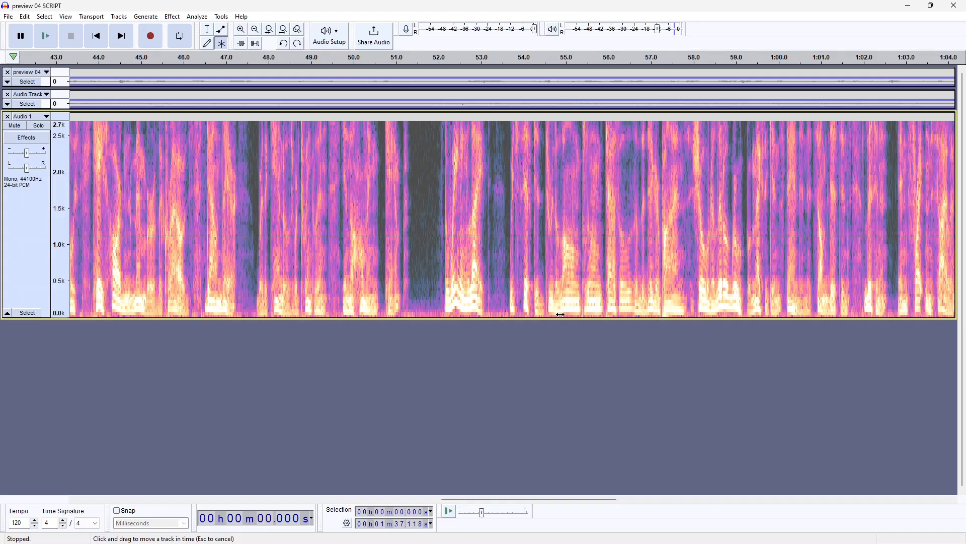
left_click(225, 58)
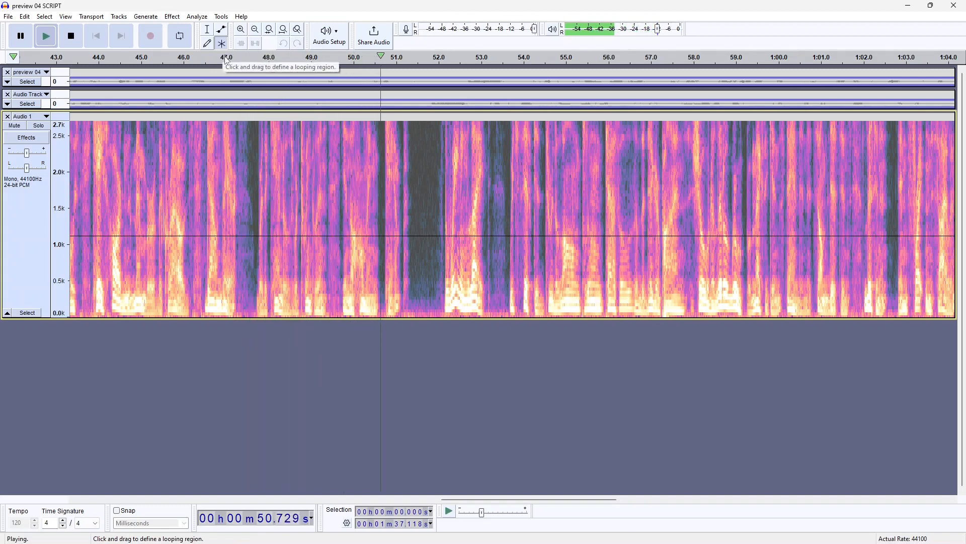
key("space")
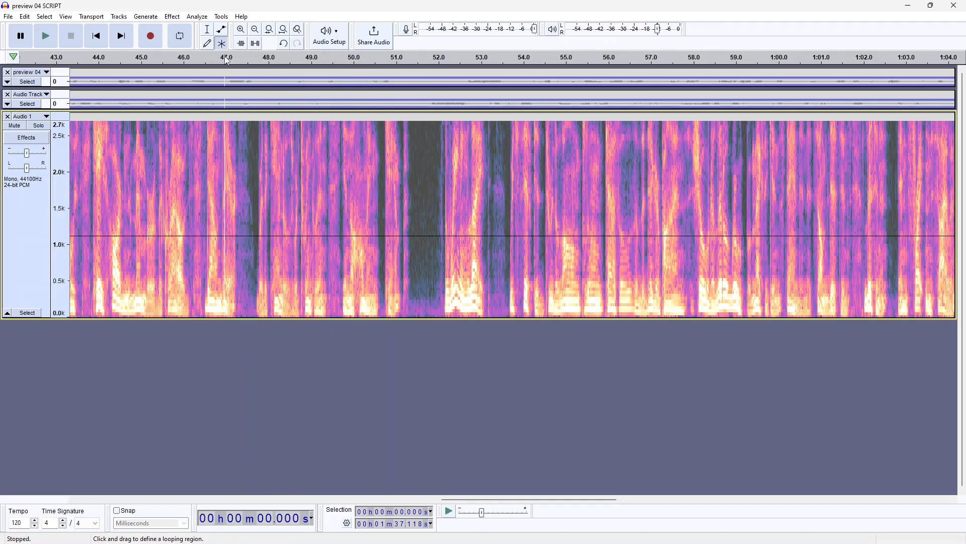
left_click(227, 61)
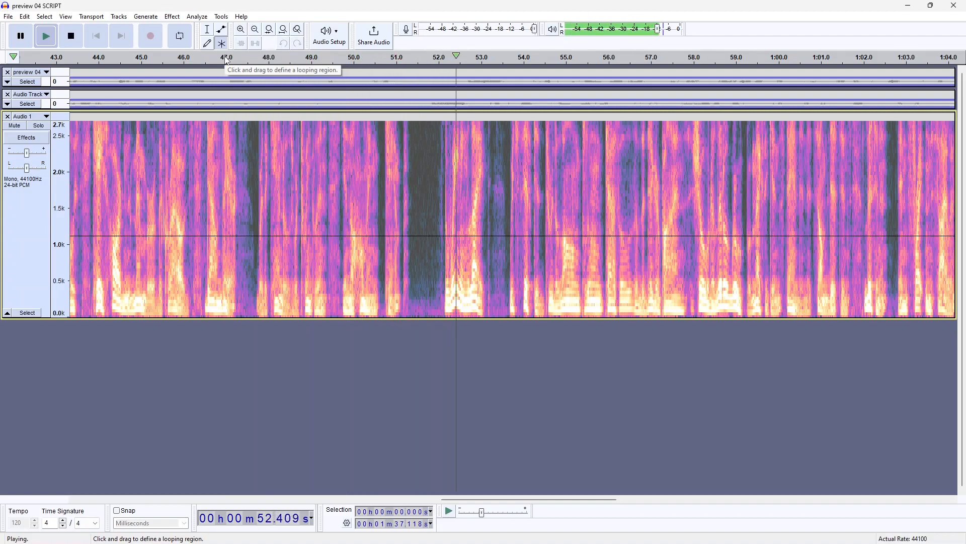
key("space")
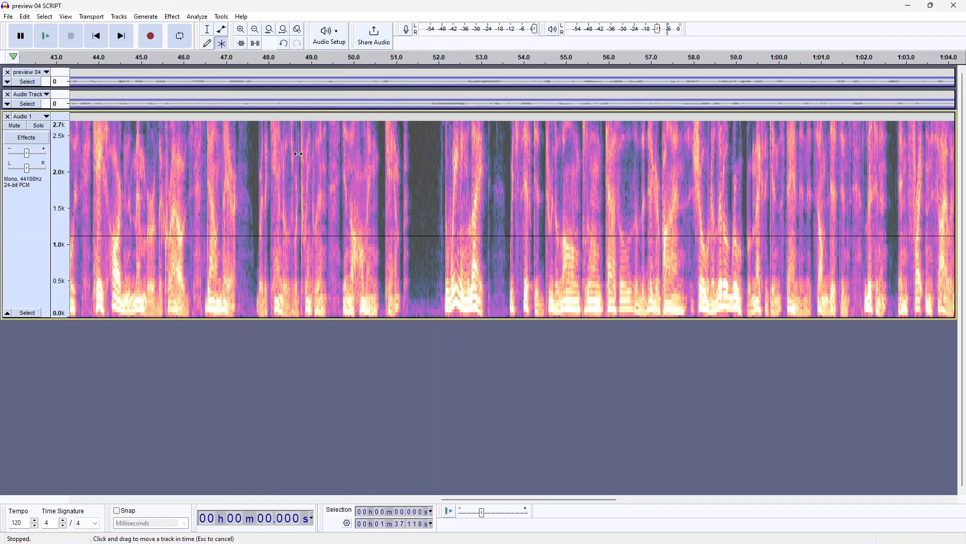
- Apply Bass and Treble to the entire Audio 1 track with bass at 2 dB and treble at 0 dB
key("ctrl+f")
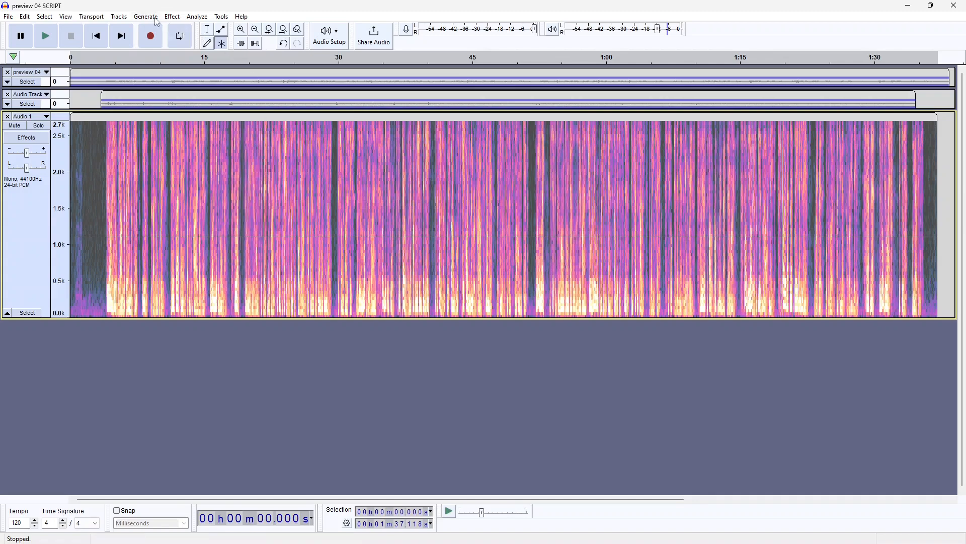
left_click(172, 18)
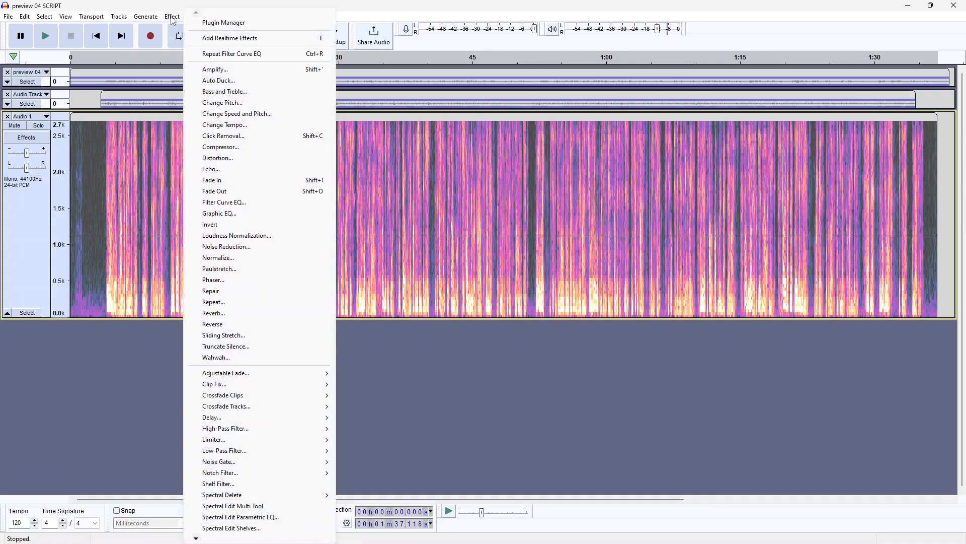
left_click(240, 93)
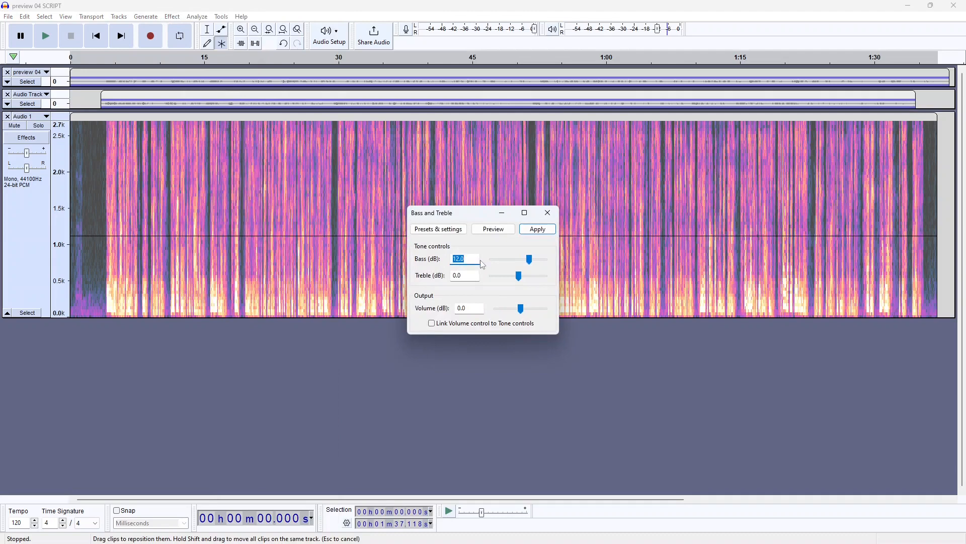
type("2")
key("Tab")
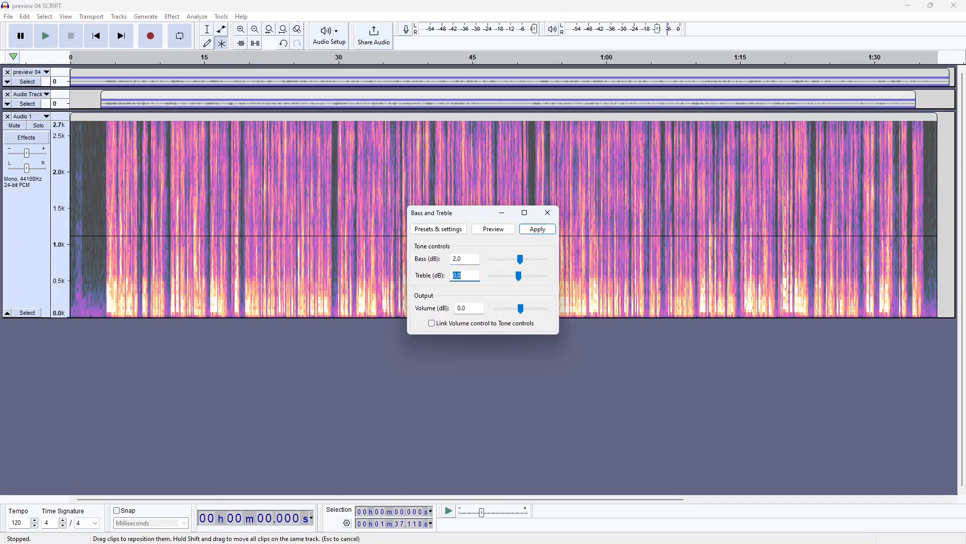
left_click(536, 230)
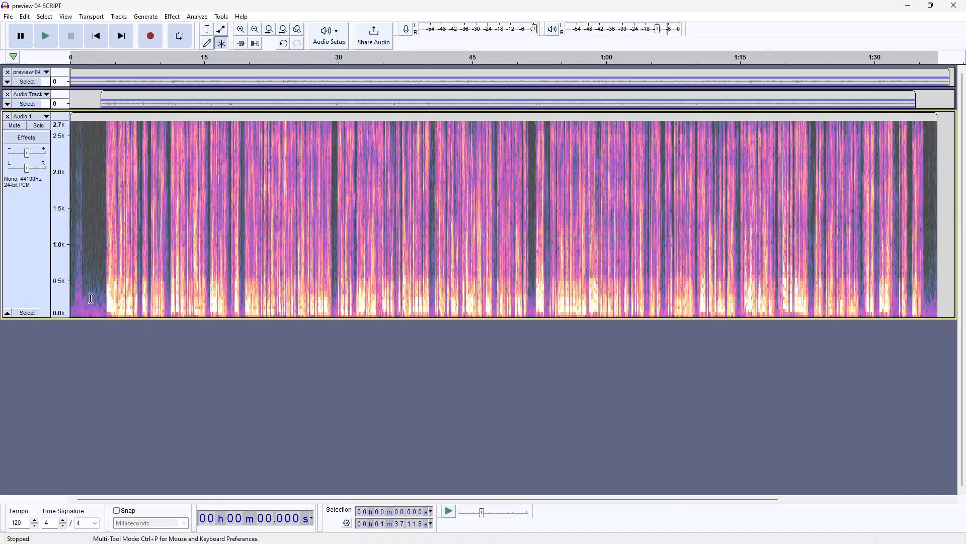
- Show the opening seconds of Audio 1 as a waveform instead of a spectrogram
left_click(28, 117)
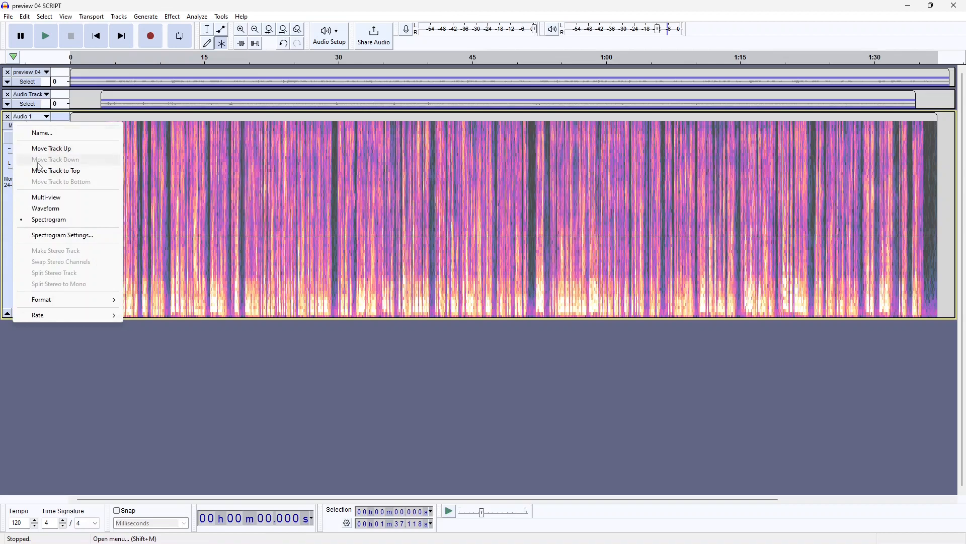
left_click(46, 210)
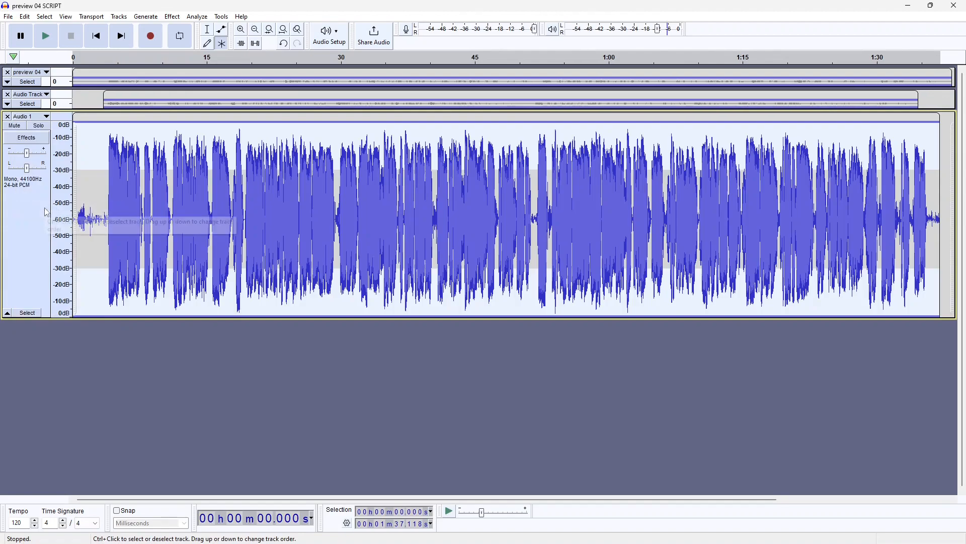
scroll(88, 230, "up", 1, "ctrl")
scroll(89, 230, "up", 3, "ctrl")
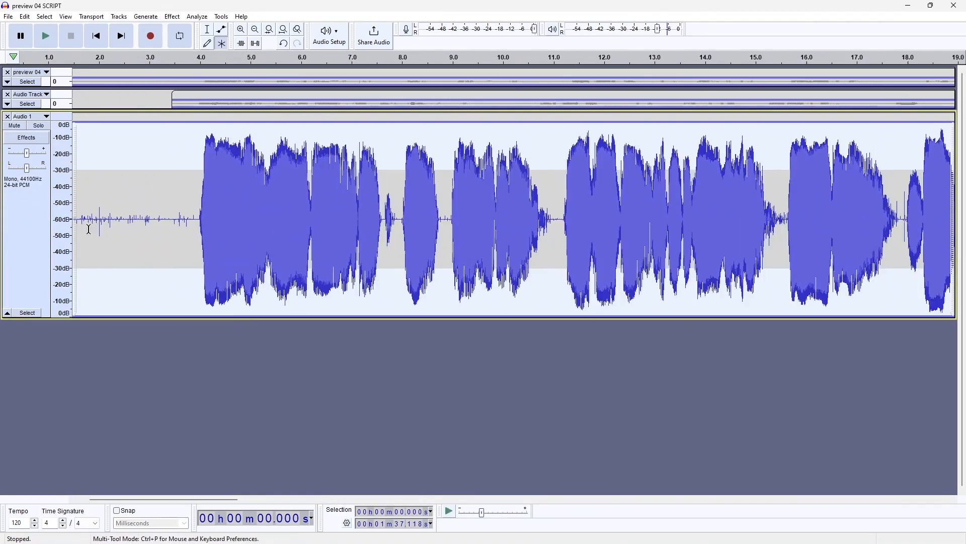
- Select and play the noise before the speech in Audio 1, about the first 4 s, and capture it as the noise profile
left_click_drag(273, 209, 73, 209)
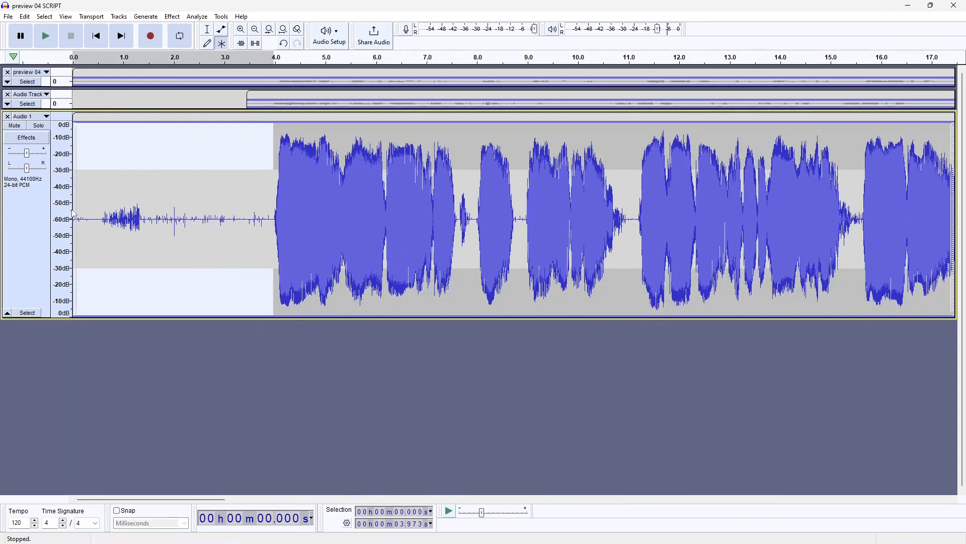
key("space")
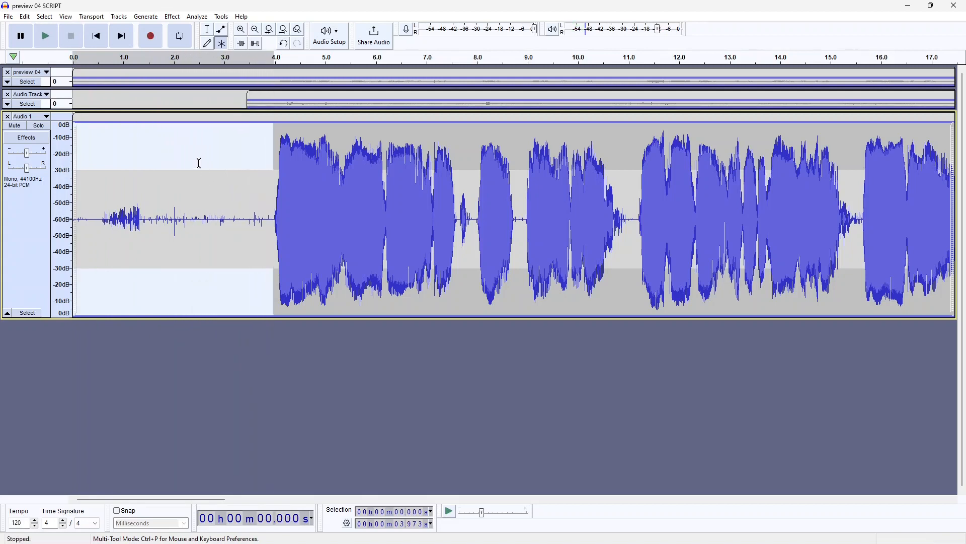
left_click_drag(273, 160, 273, 160)
left_click(172, 16)
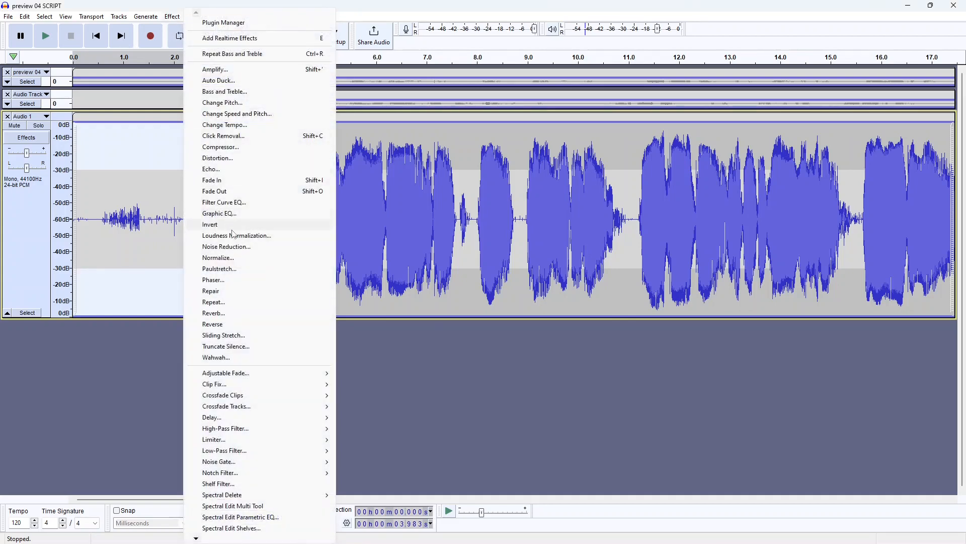
left_click(226, 247)
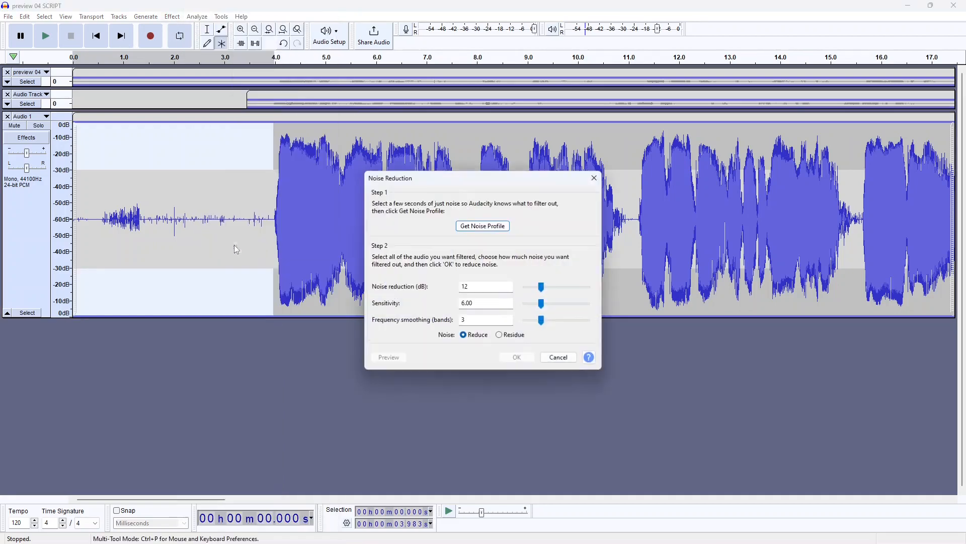
left_click(485, 230)
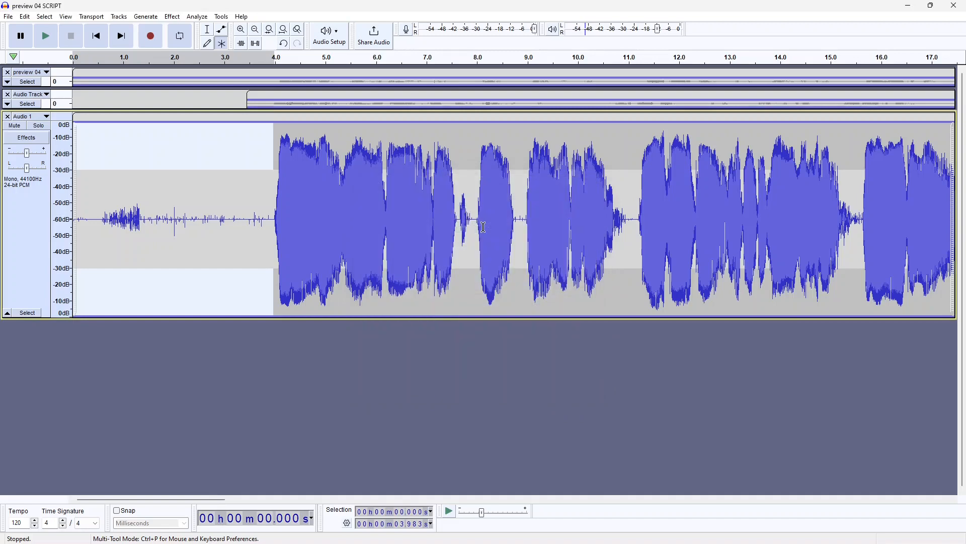
- Apply Noise Reduction to the entire Audio 1 track with 12 dB reduction, sensitivity 6.00 and 3 smoothing bands
left_click(23, 244)
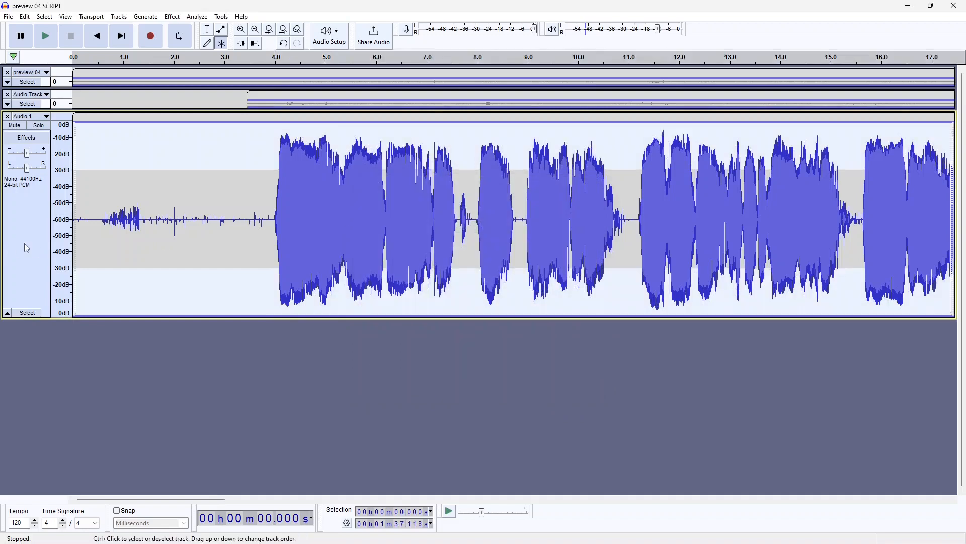
left_click(172, 17)
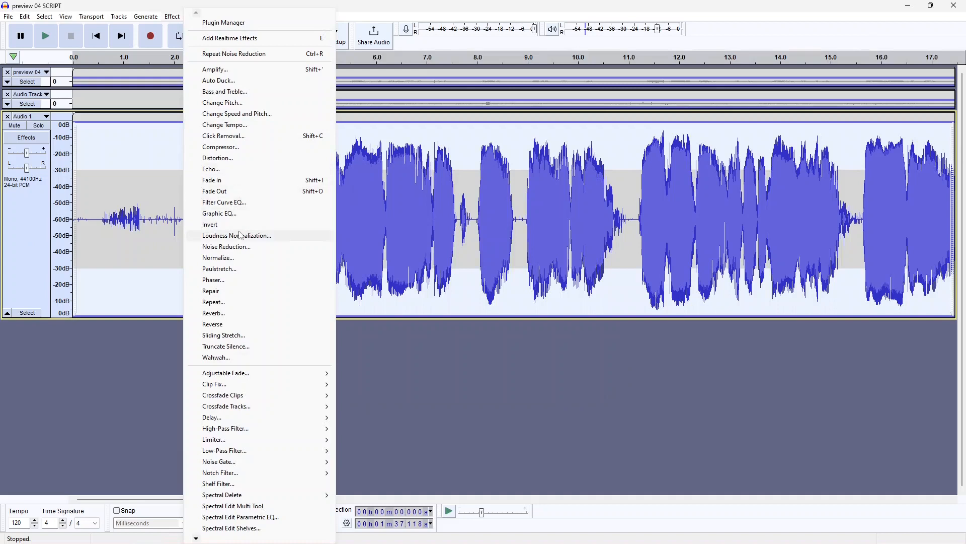
left_click(227, 247)
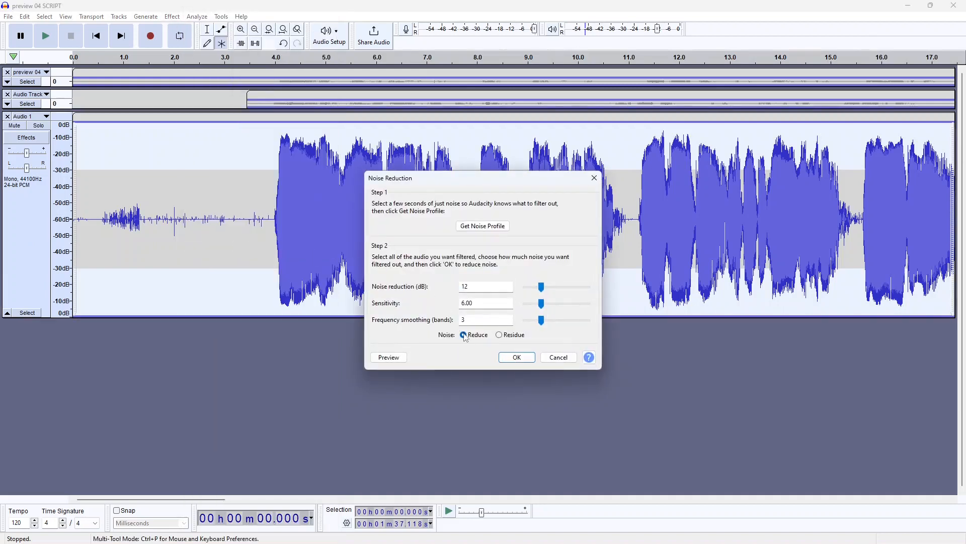
left_click(516, 359)
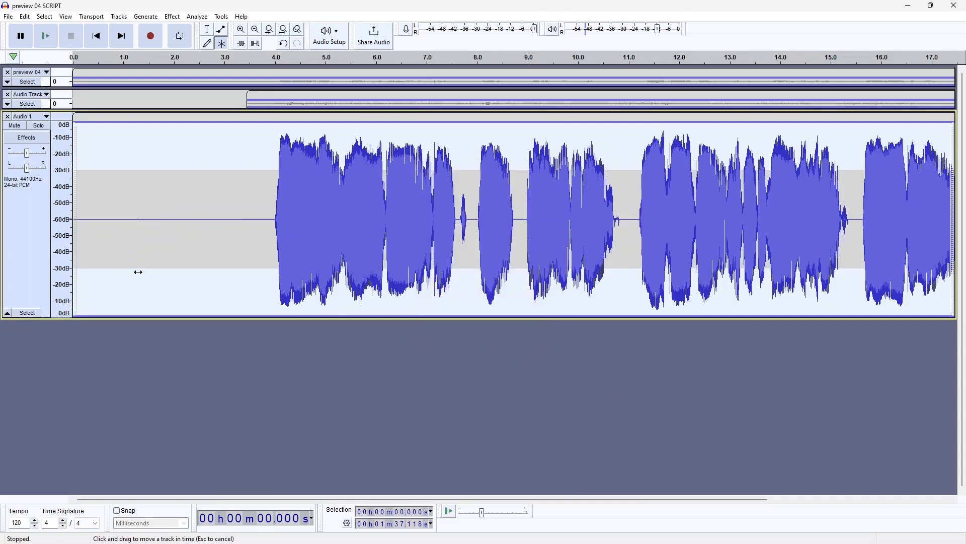
key("ctrl+f")
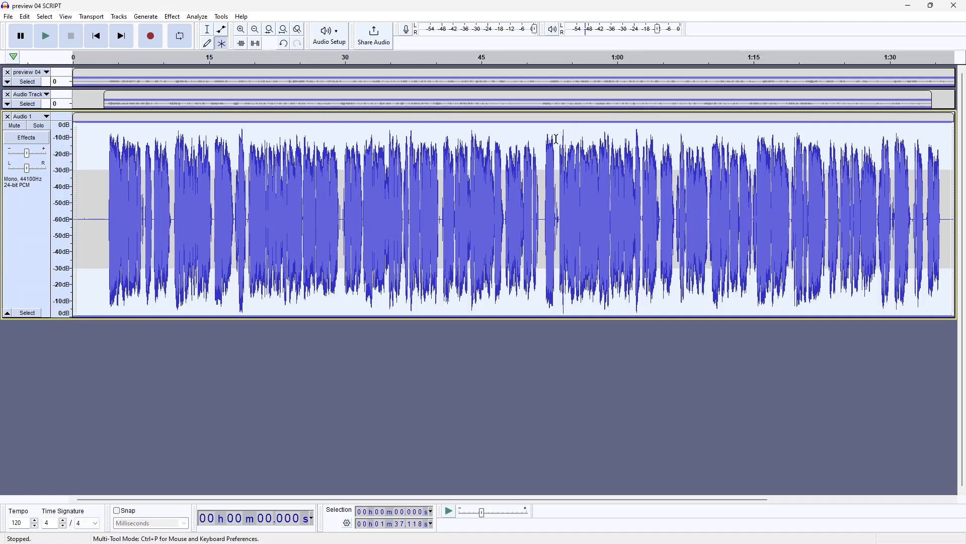
left_click_drag(544, 141, 571, 148)
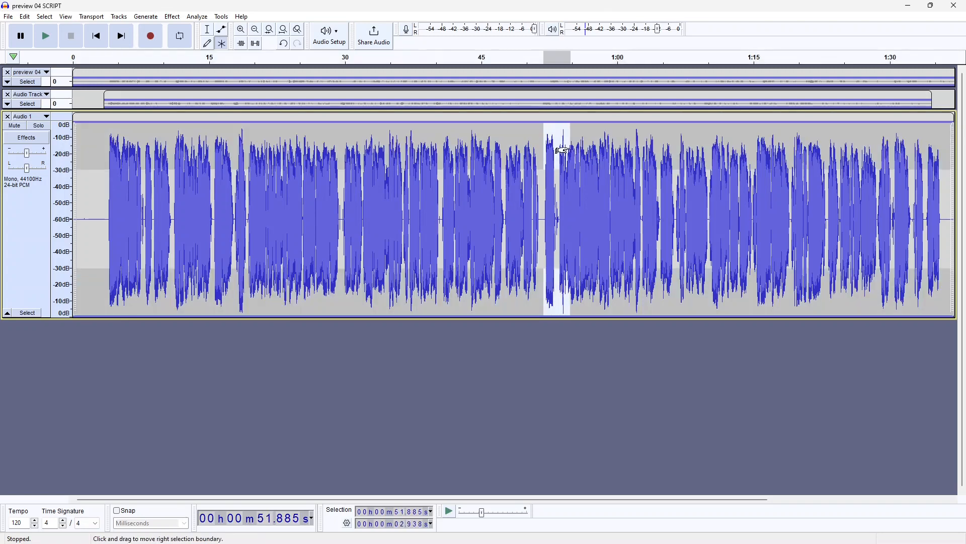
key("a")
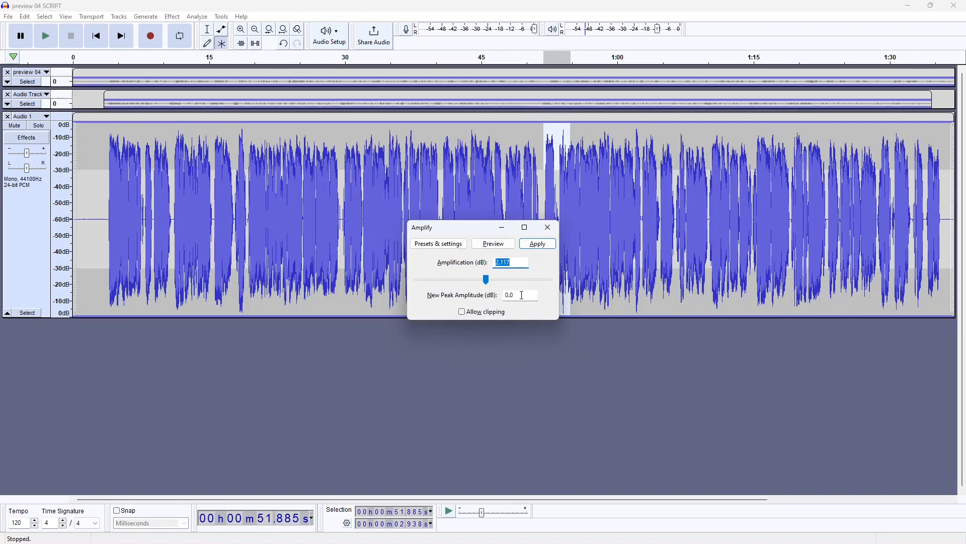
left_click_drag(522, 295, 499, 301)
type("-3")
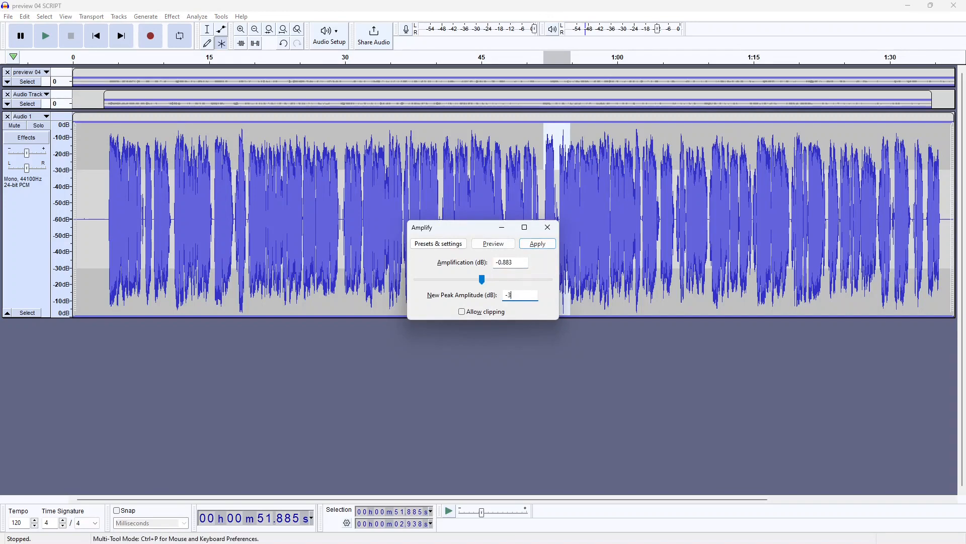
left_click(549, 228)
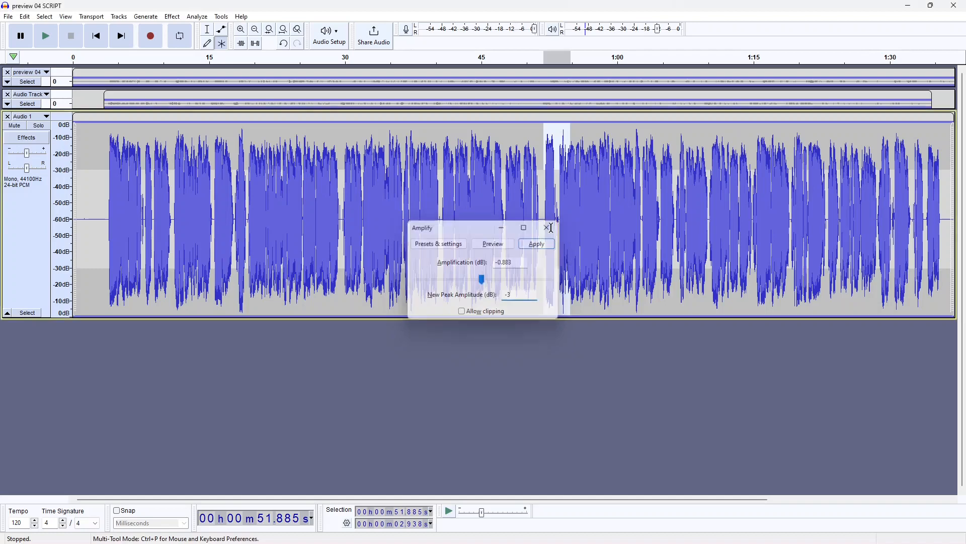
- Amplify the entire Audio 1 track to a new peak amplitude of -3 dB
left_click(37, 255)
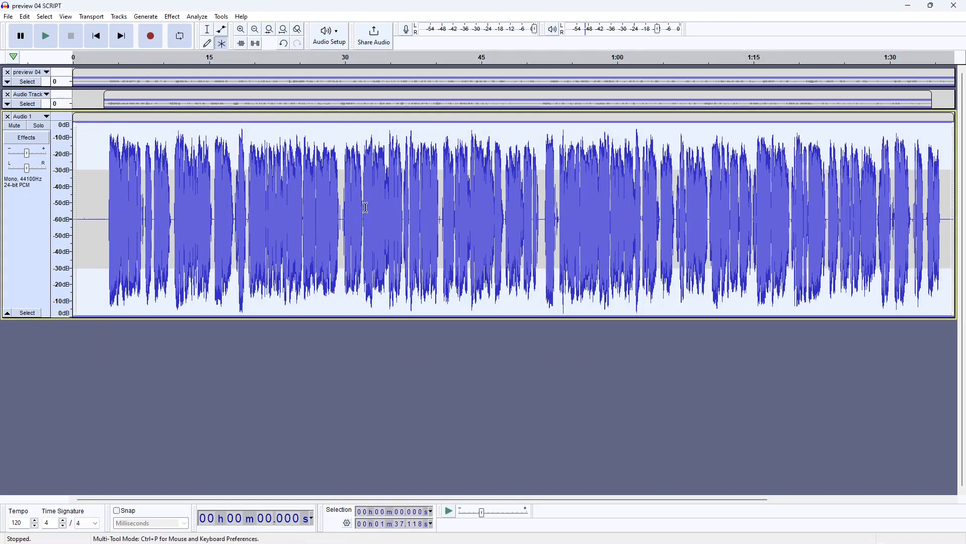
key("alt+a")
key("Tab")
key("Tab")
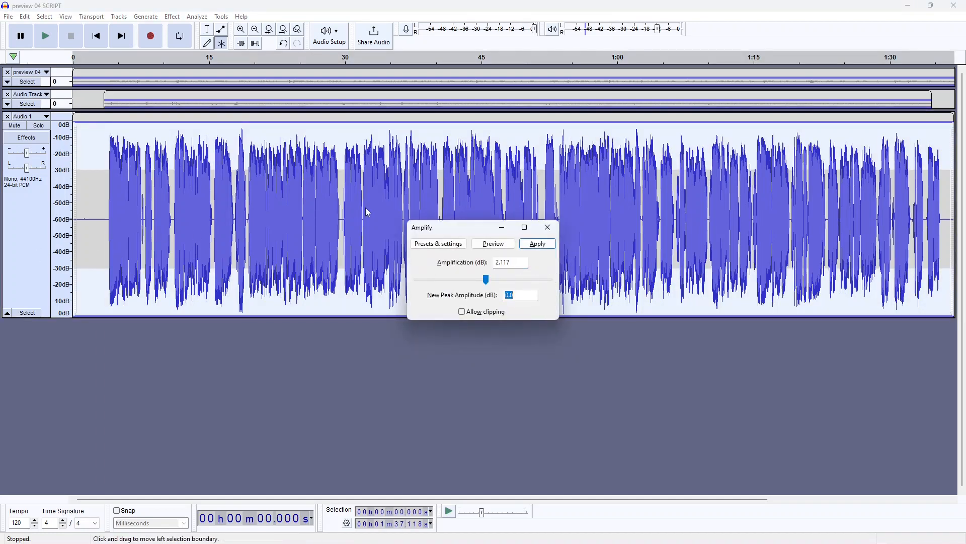
type("-3")
key("Return")
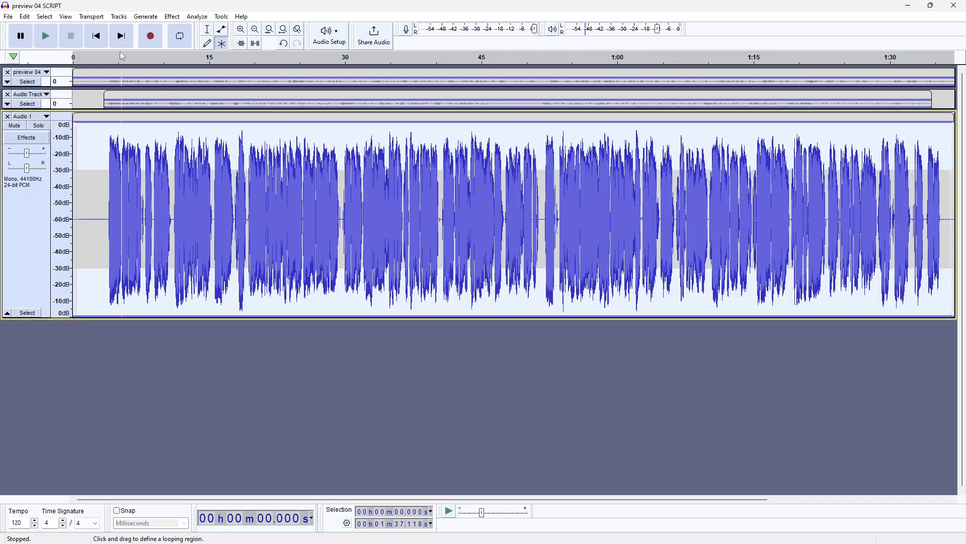
- Apply a Soft Limit limiter to the entire Audio 1 track with 2 dB mono input gain, a -3 dB limit, 10 ms hold and no make-up gain
left_click(172, 17)
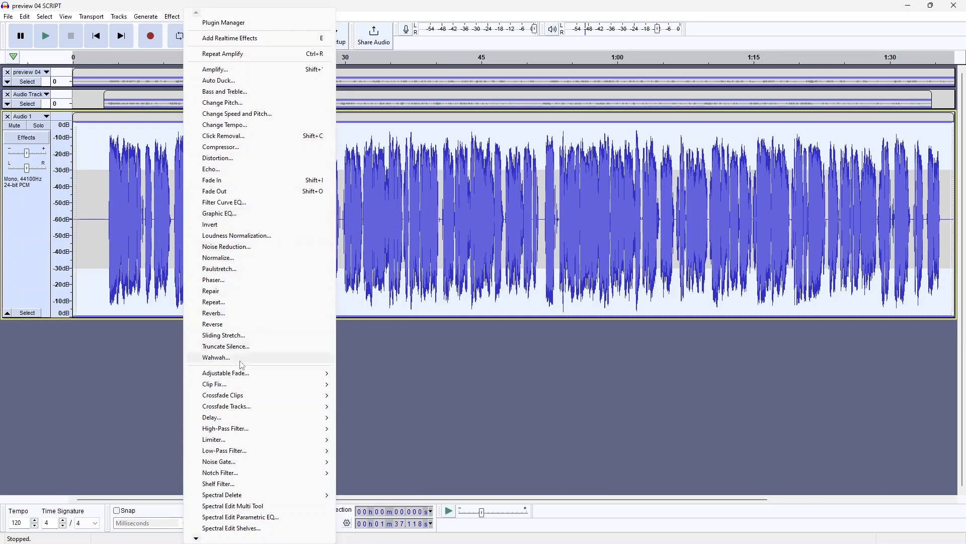
mouse_move(252, 439)
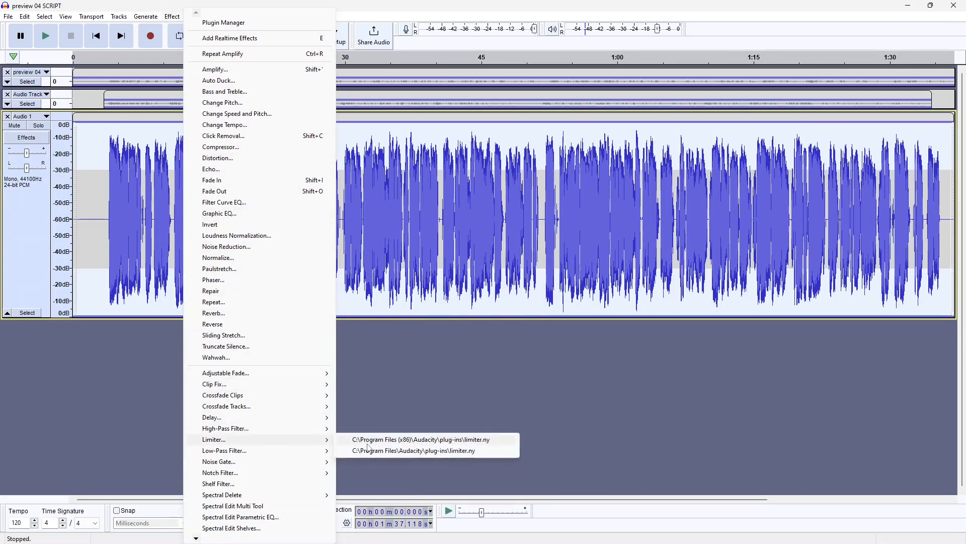
left_click(367, 444)
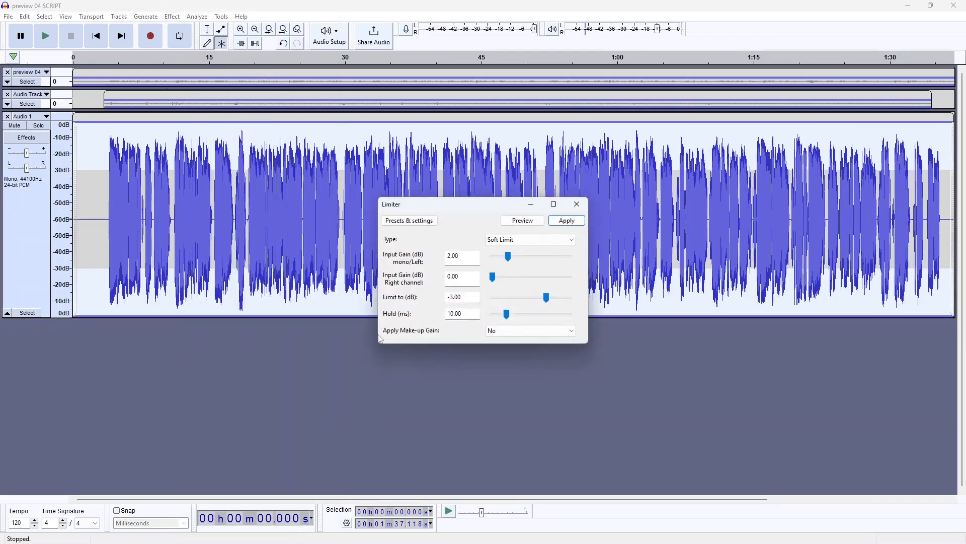
left_click(462, 255)
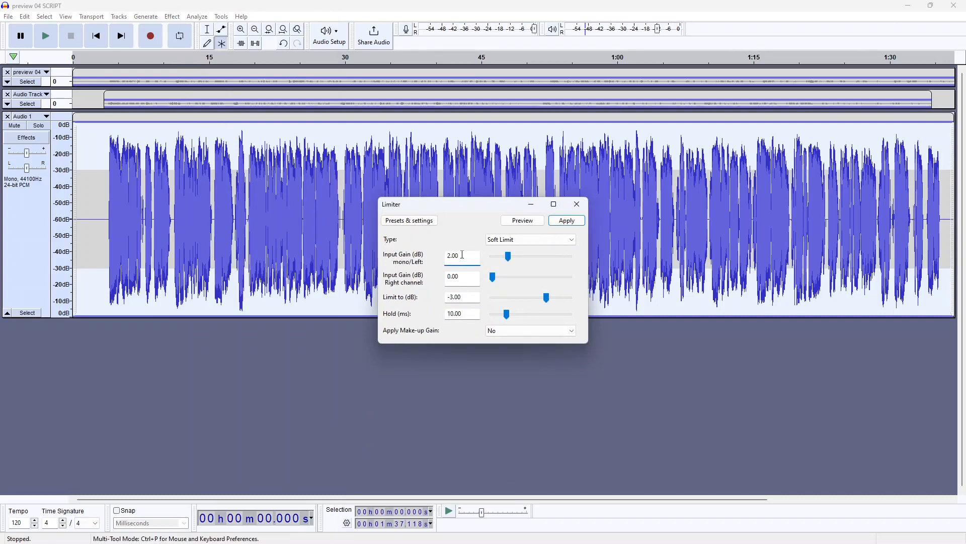
left_click(469, 297)
left_click(566, 220)
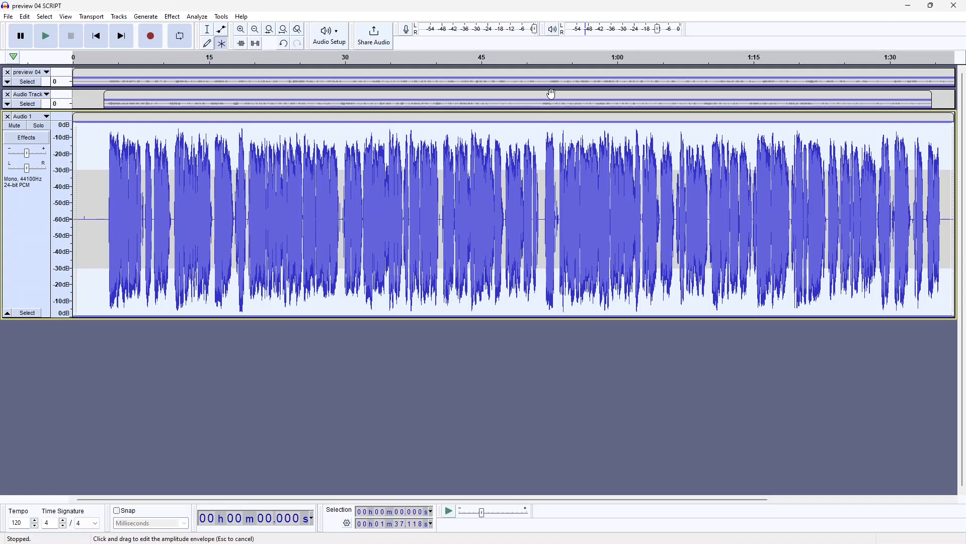
- Play Audio 1 from about 52 s, and select and play the peak of about 1.3 s near 53.5 s
left_click(546, 59)
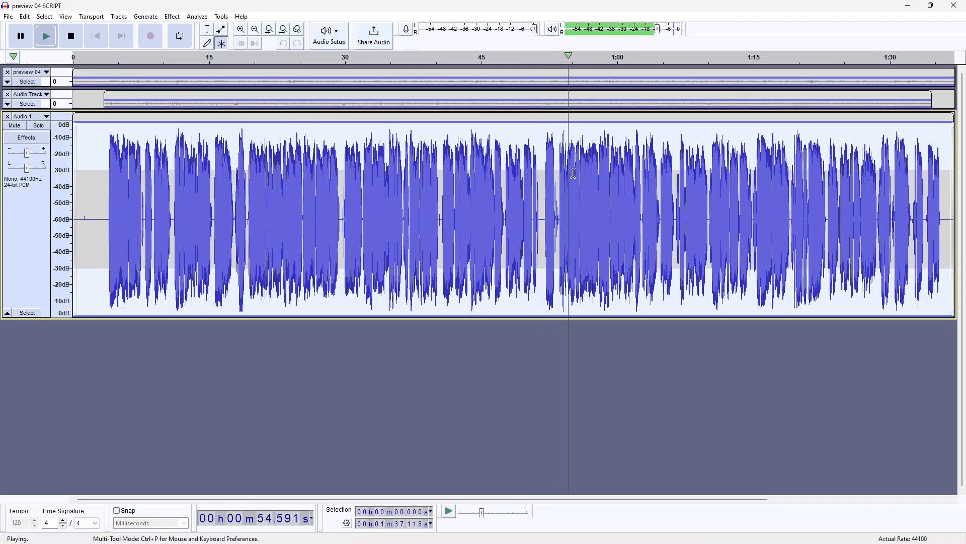
key("space")
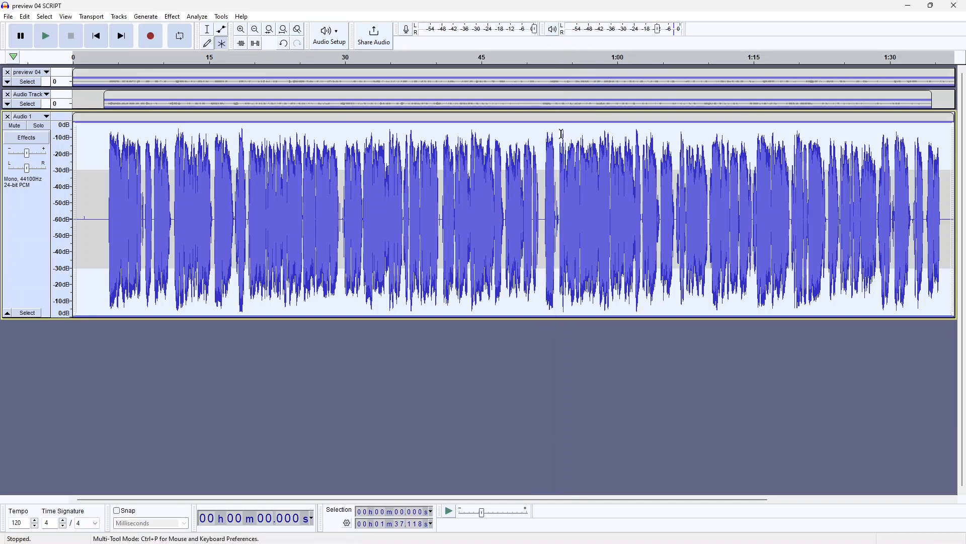
left_click_drag(558, 136, 570, 137)
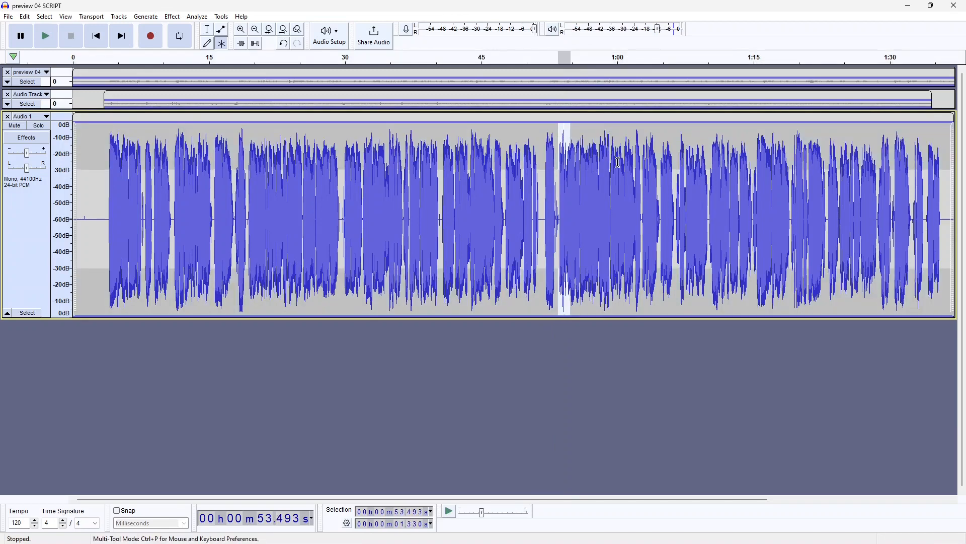
key("space")
- Measure the RMS level of the entire Audio 1 track and dismiss the result
left_click(32, 248)
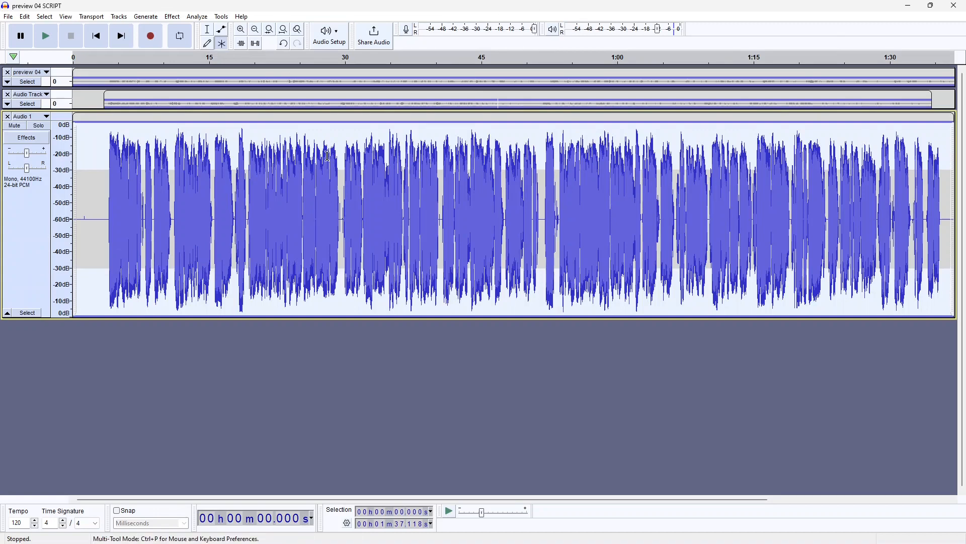
left_click(198, 17)
mouse_move(226, 104)
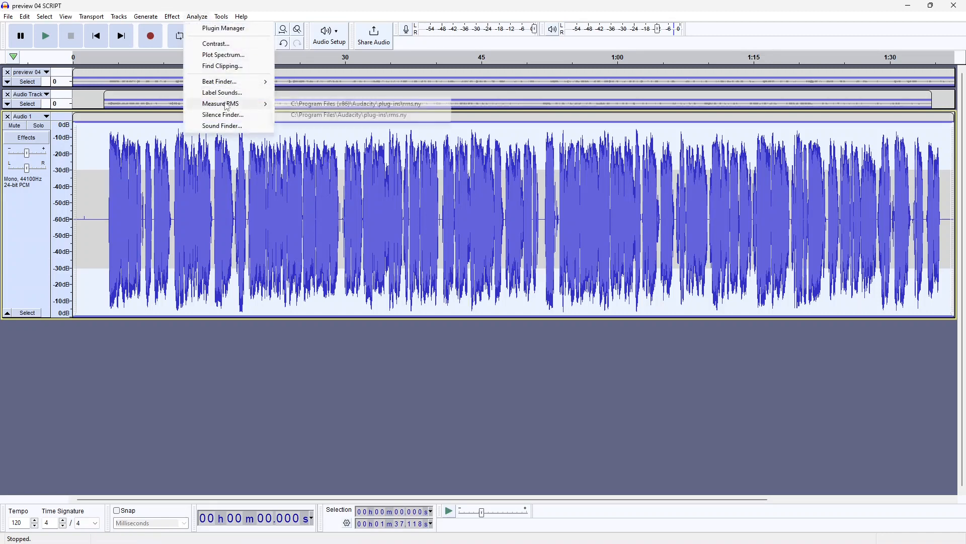
left_click(319, 104)
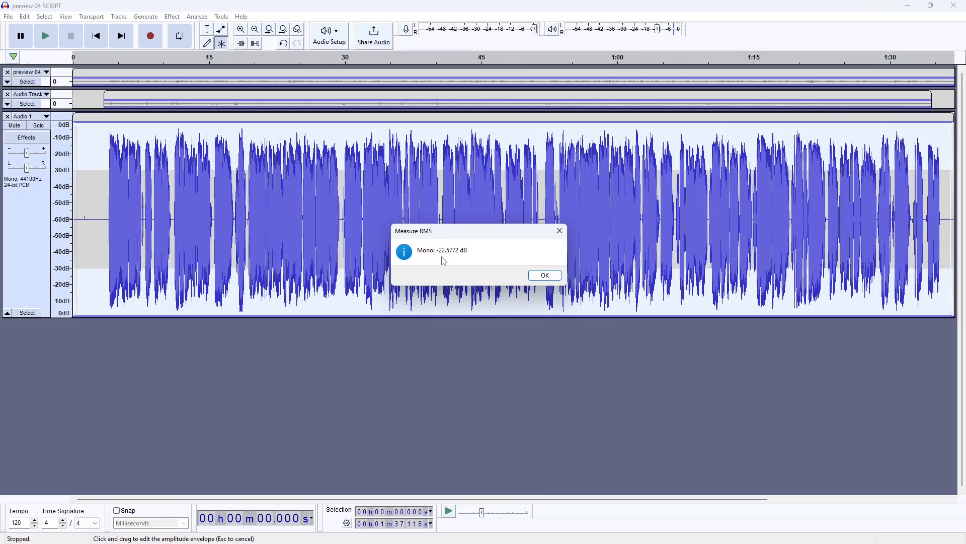
left_click(538, 275)
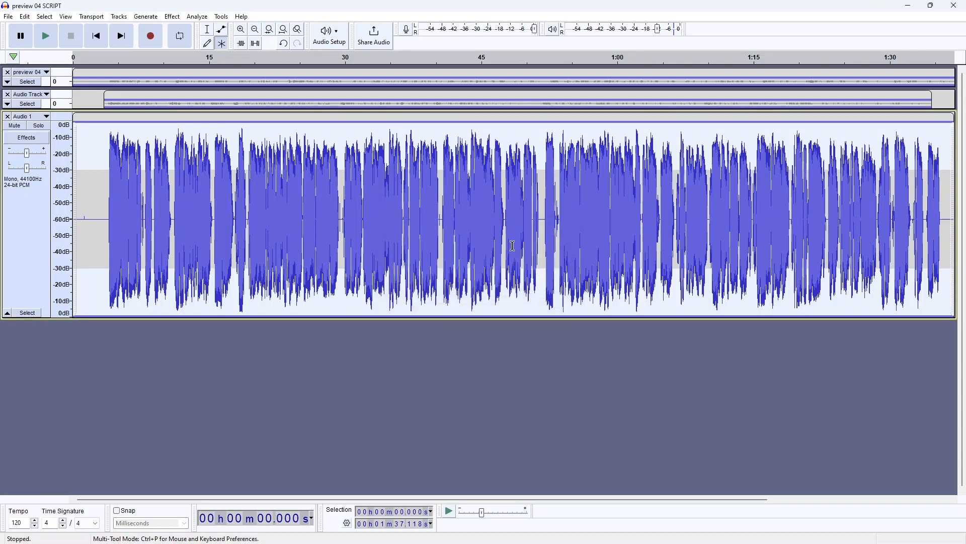
- Compare the Amplify headroom of the loud burst near 18 s and the passage from about 19.6 s in Audio 1, cancelling both times
left_click(236, 143)
left_click_drag(239, 143, 251, 146)
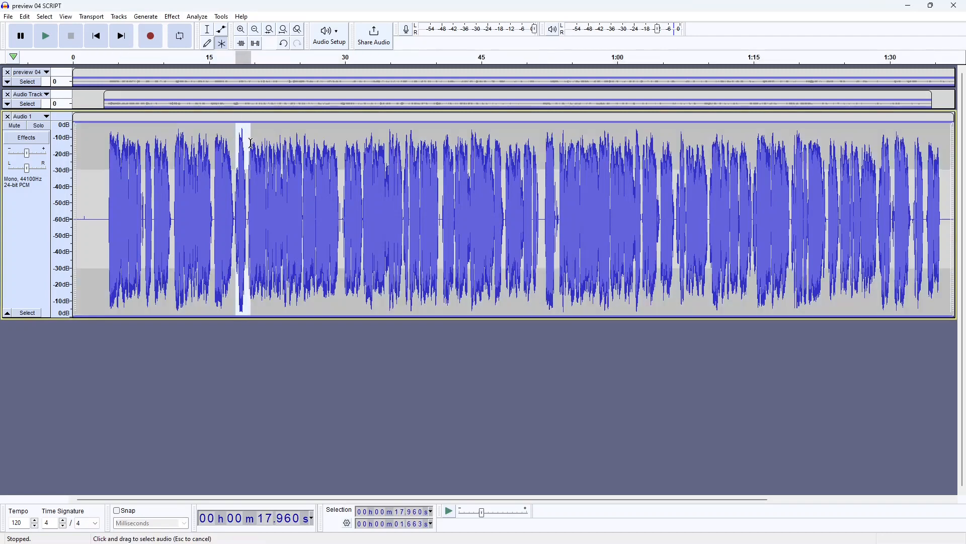
key("a")
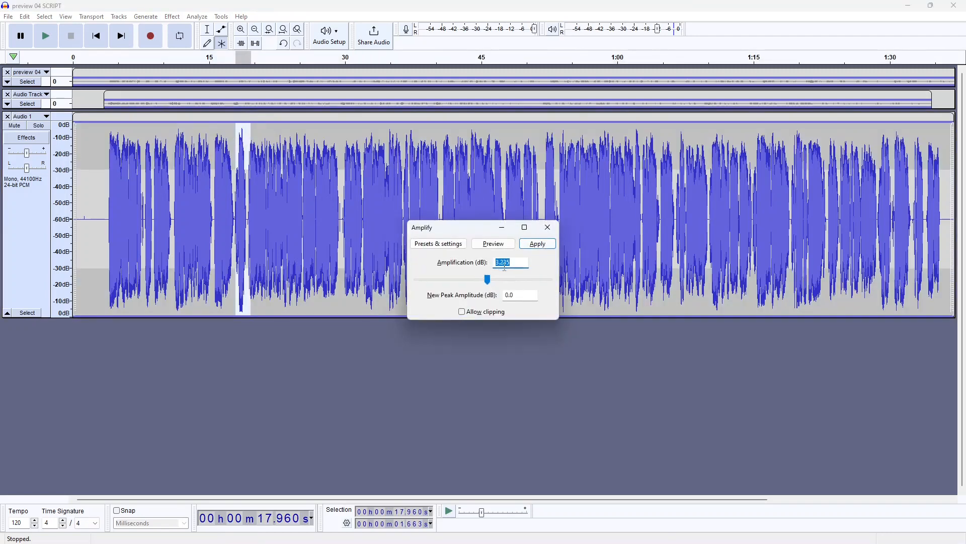
left_click(548, 227)
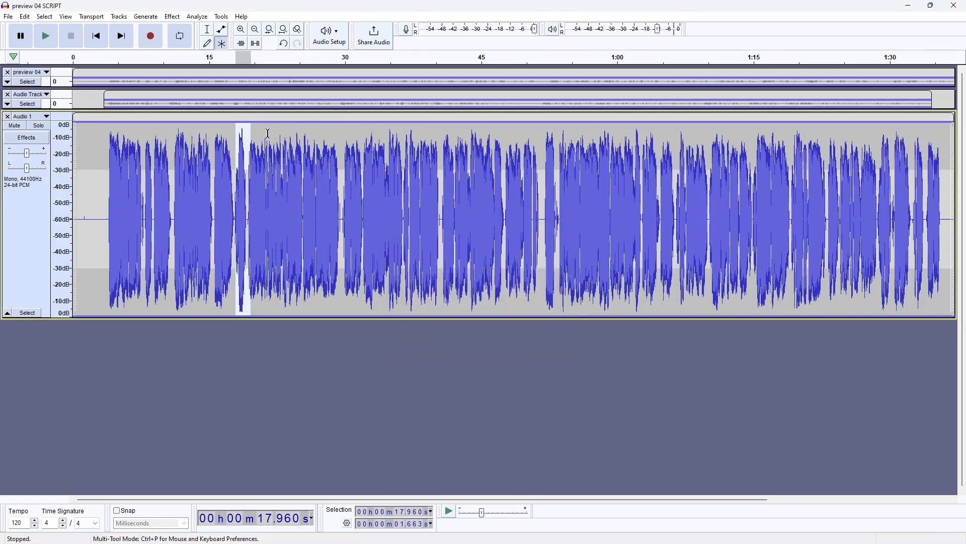
left_click_drag(236, 129, 280, 137)
key("ctrl+r")
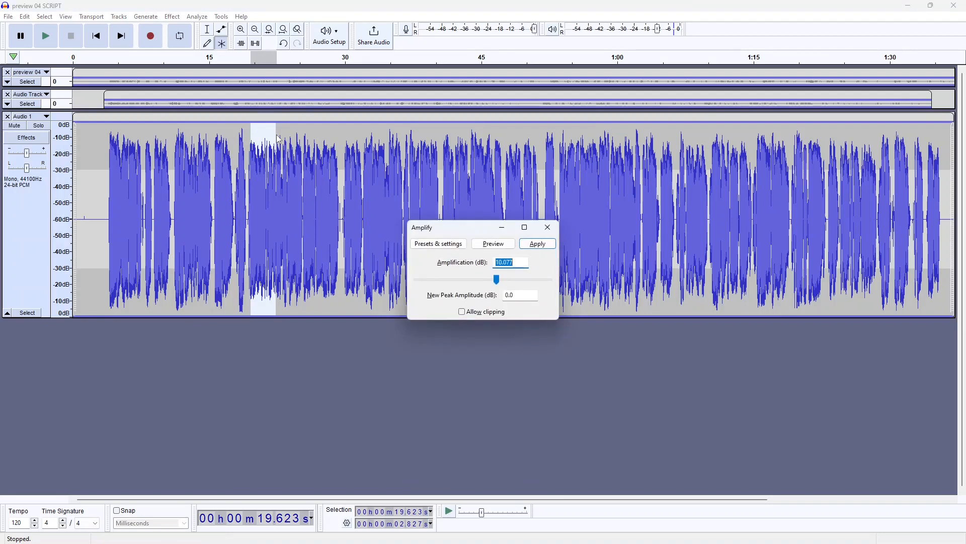
left_click(542, 227)
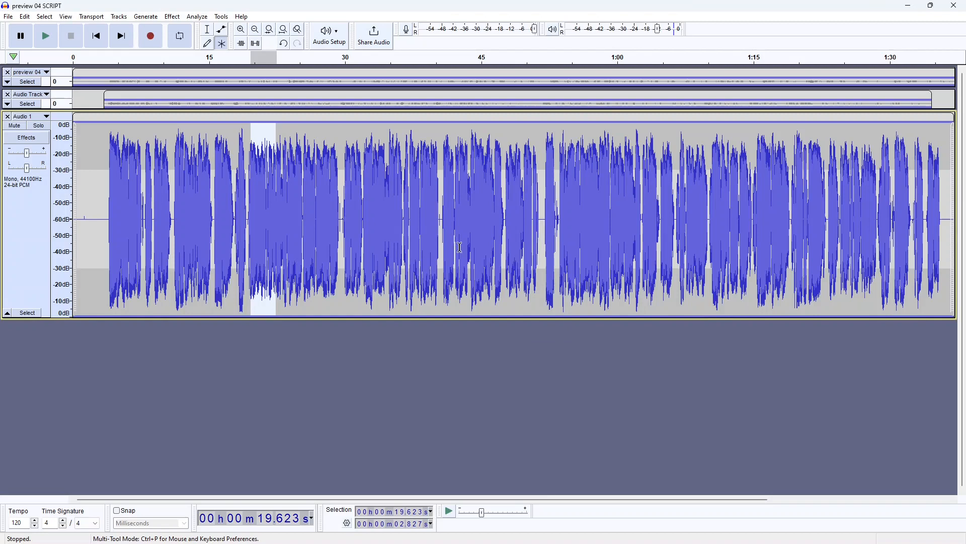
- Select the burst near 18.3 s in Audio 1, and select and play the passage of about 2.8 s from 19.4 s
left_click(31, 241)
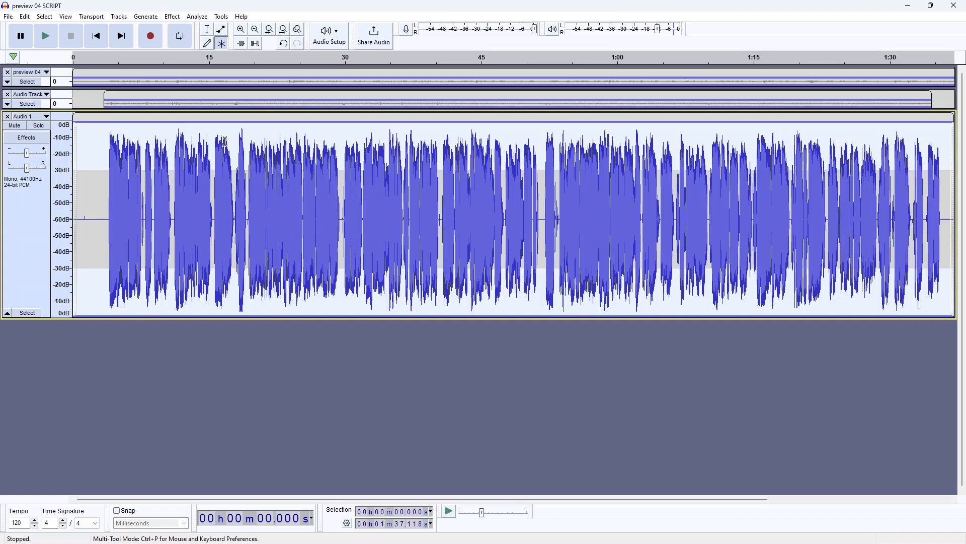
left_click_drag(239, 140, 246, 141)
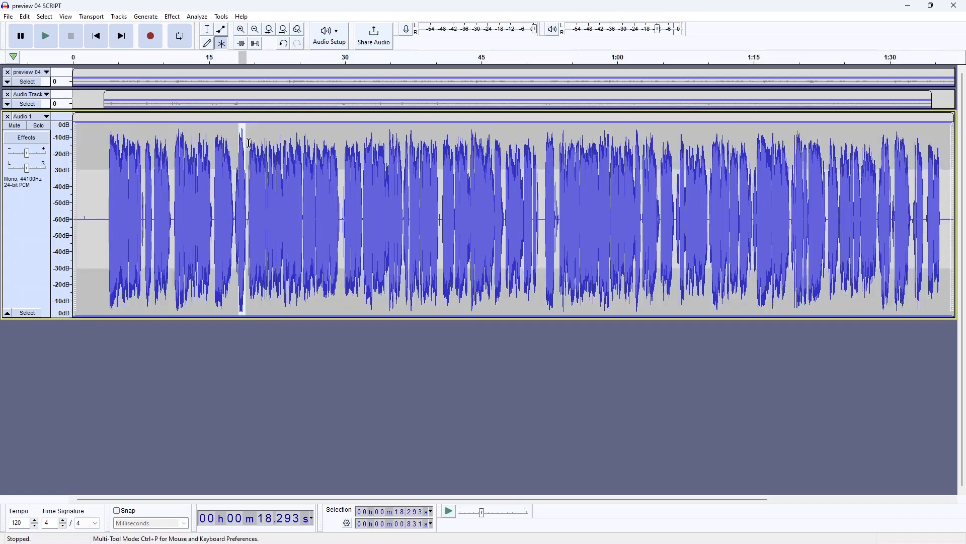
left_click_drag(250, 143, 274, 147)
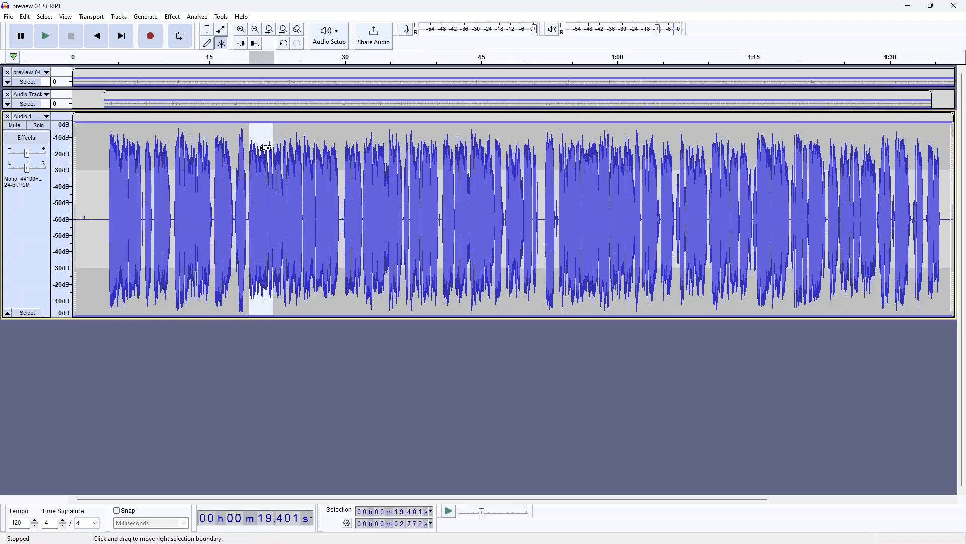
key("space")
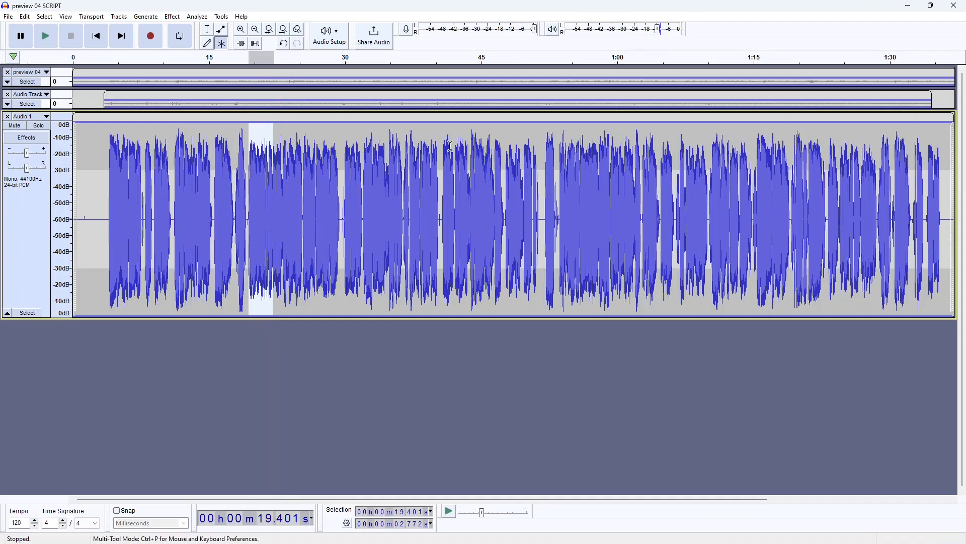
- Compare the Amplify headroom of the passages at about 47.5 s and 52 s in Audio 1 without applying the effect
left_click_drag(504, 162, 522, 164)
key("shift+a")
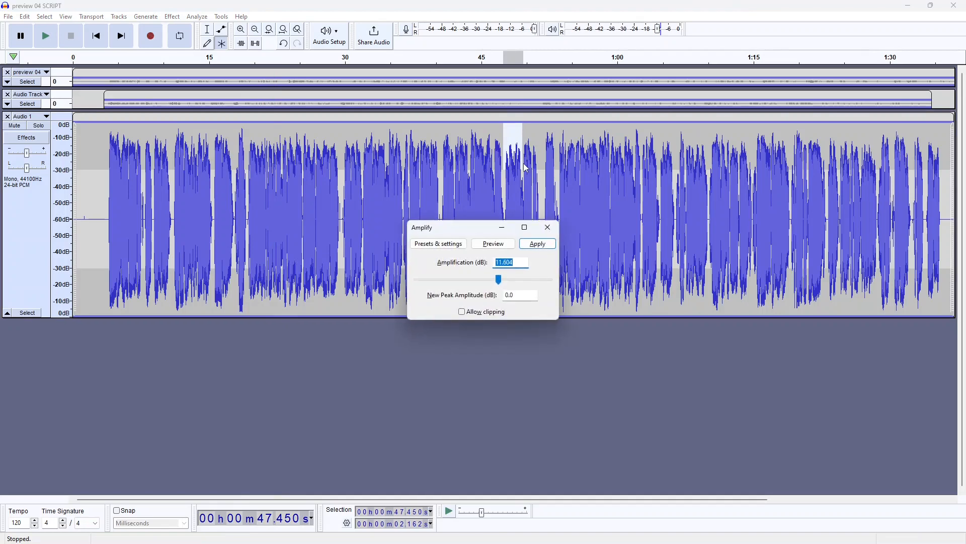
left_click(547, 227)
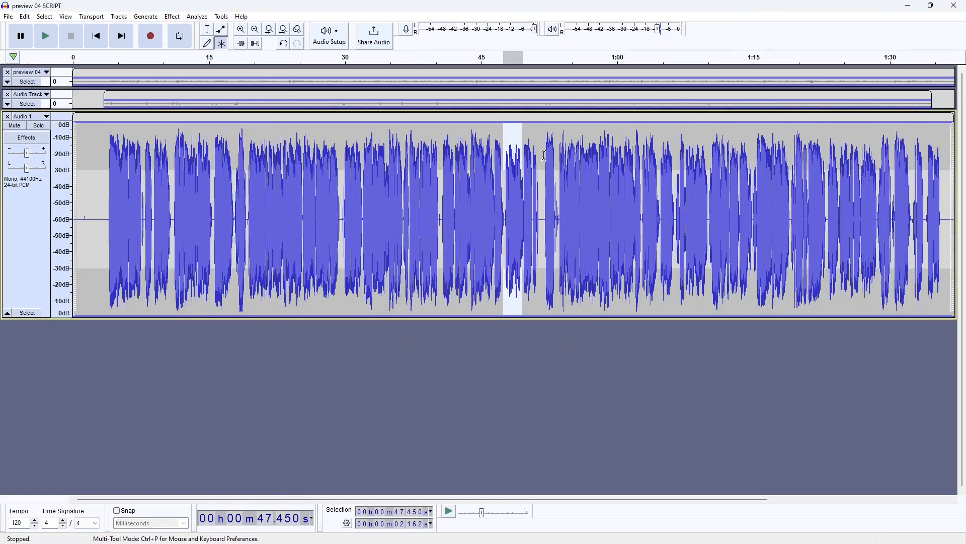
left_click_drag(545, 156, 556, 156)
key("shift+a")
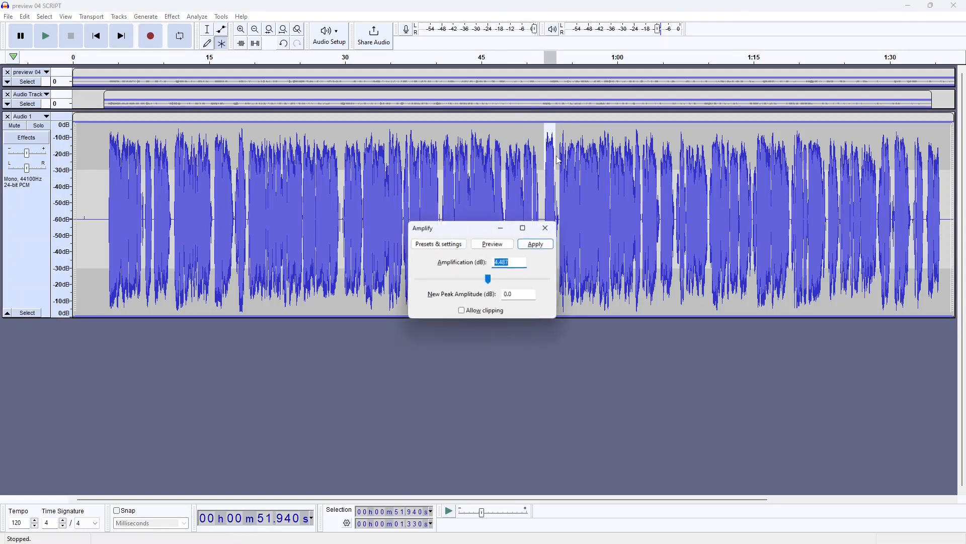
left_click(548, 227)
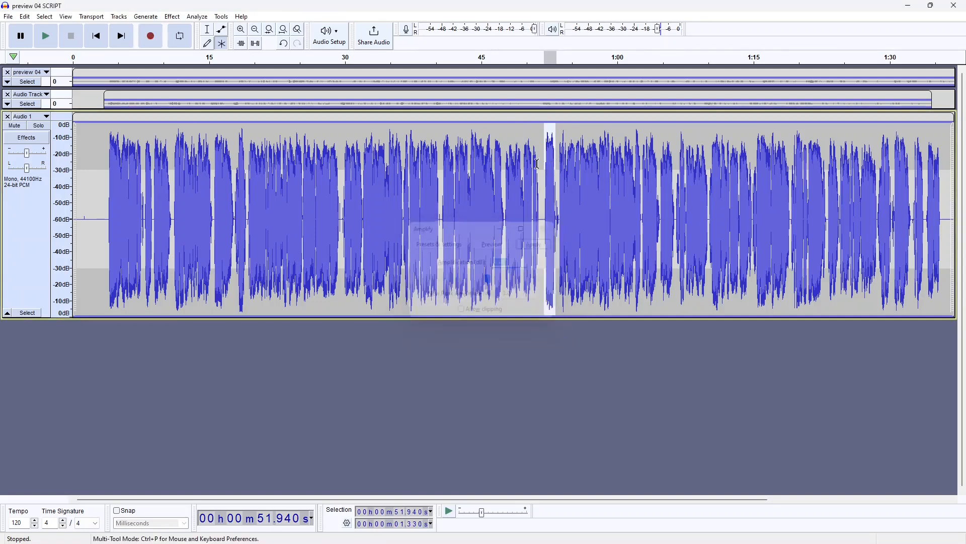
- Play about 5.9 s of Audio 1 from 47.6 s, and select its quieter part and its louder part in turn for comparison
left_click(505, 149)
left_click_drag(505, 149, 557, 165)
key("space")
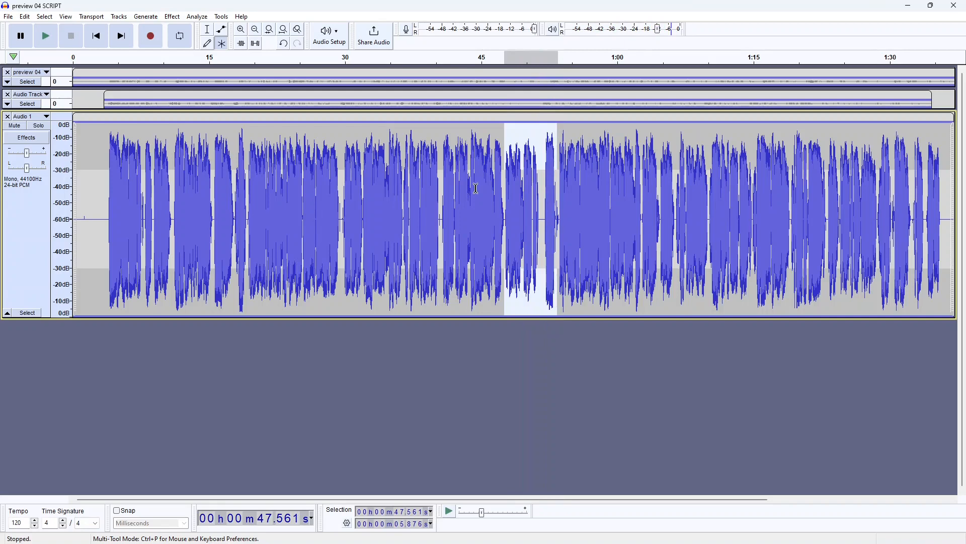
left_click(492, 151)
left_click_drag(504, 154, 541, 171)
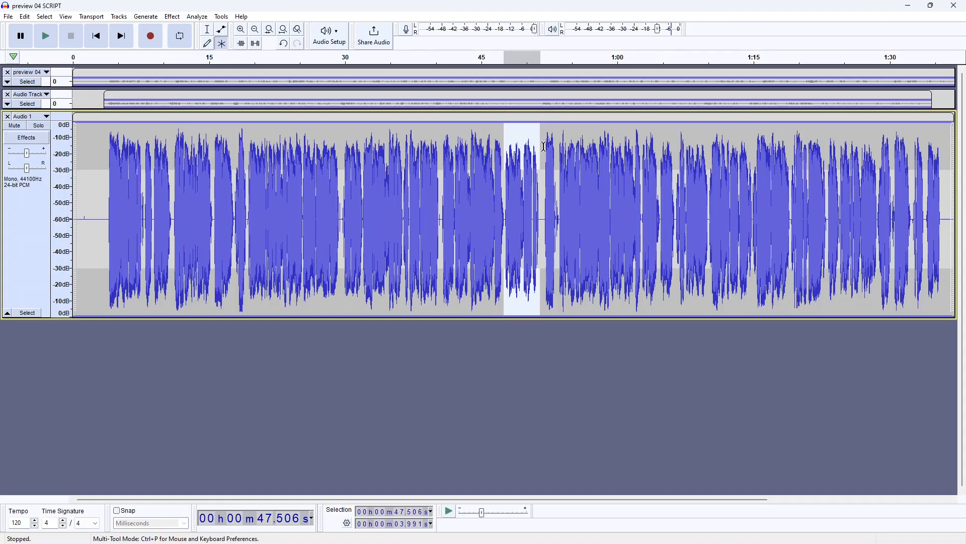
left_click_drag(544, 147, 559, 151)
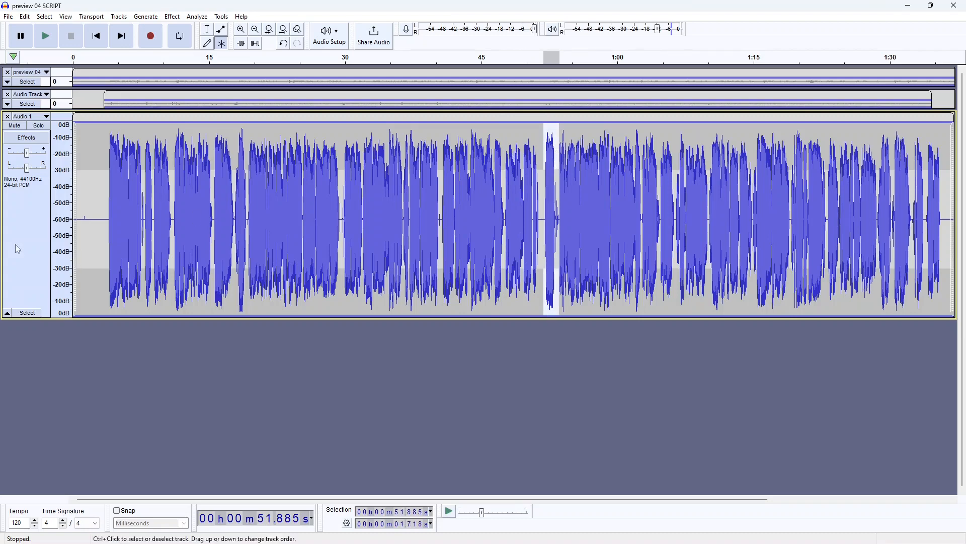
- Select the entire Audio 1 track and review the Limiter settings without applying them
left_click(29, 243)
left_click(172, 17)
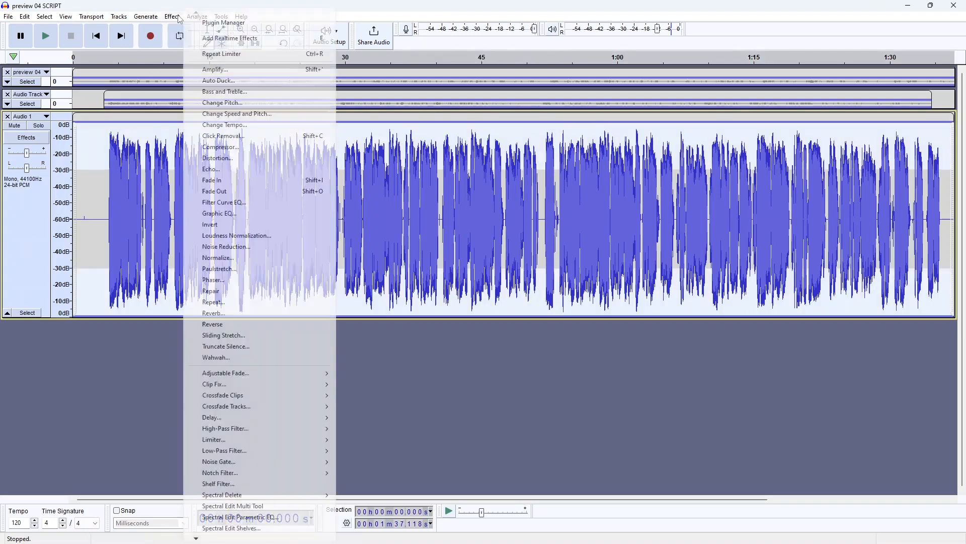
mouse_move(302, 440)
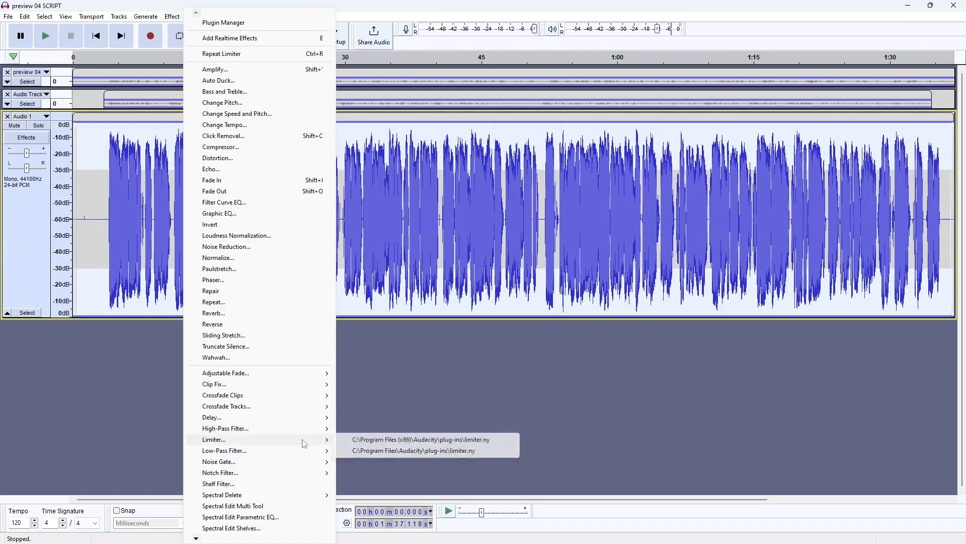
left_click(358, 443)
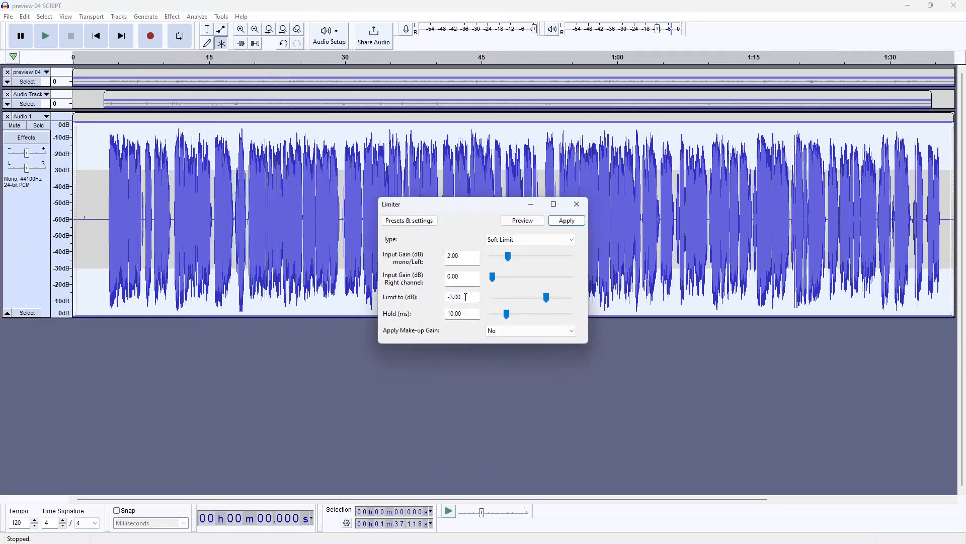
left_click(577, 204)
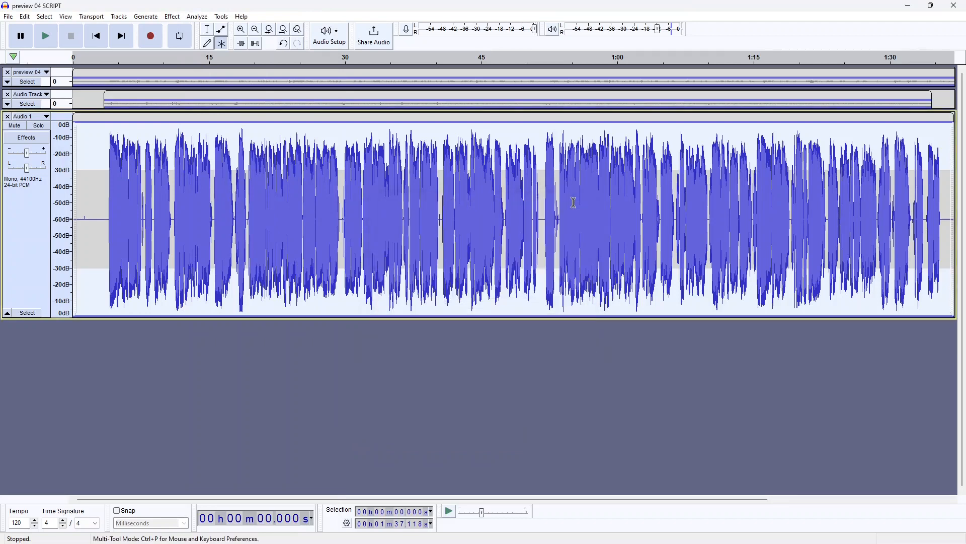
- Compress the Audio 1 track based on peaks: threshold -10 dB, noise floor -50 dB, ratio 3.5:1, attack 0.20 s, release 1.0 s, no make-up gain
left_click(172, 17)
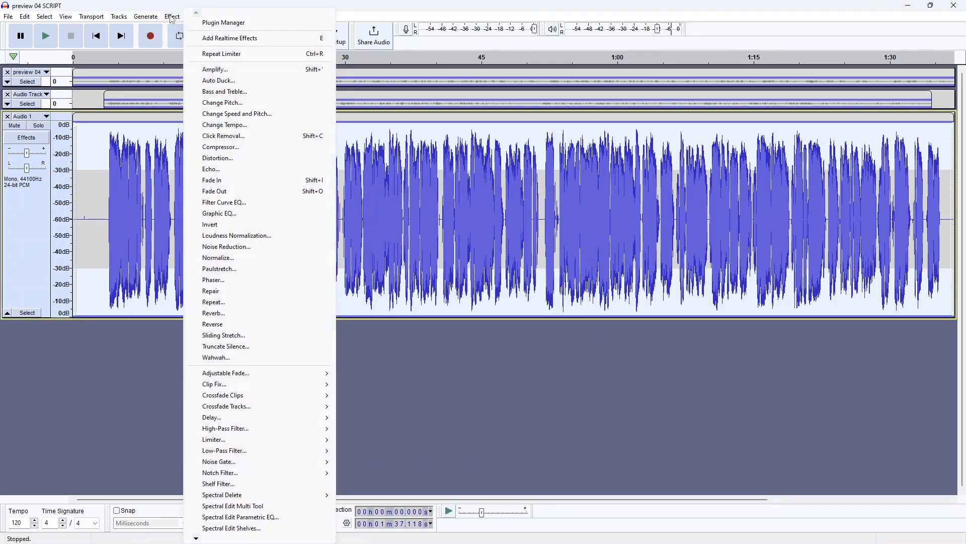
left_click(223, 147)
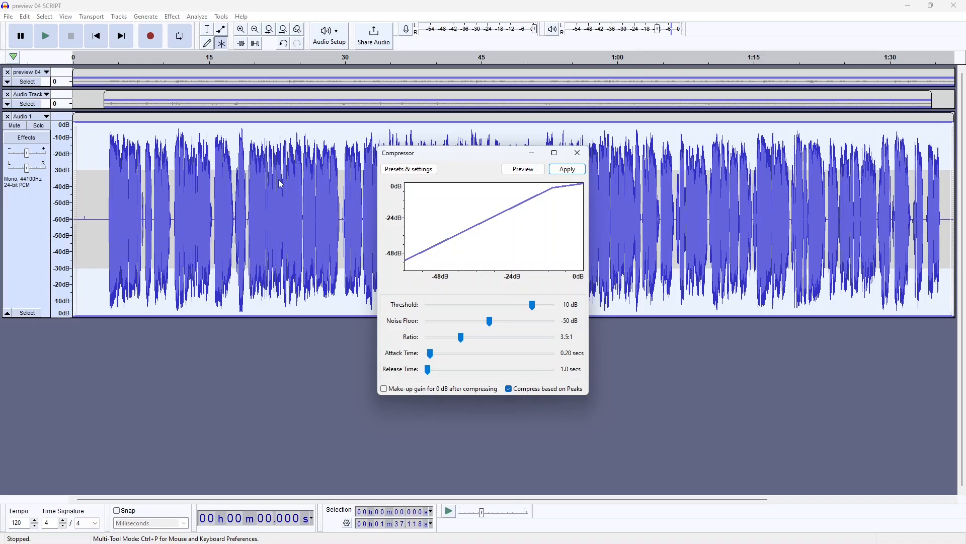
left_click(568, 169)
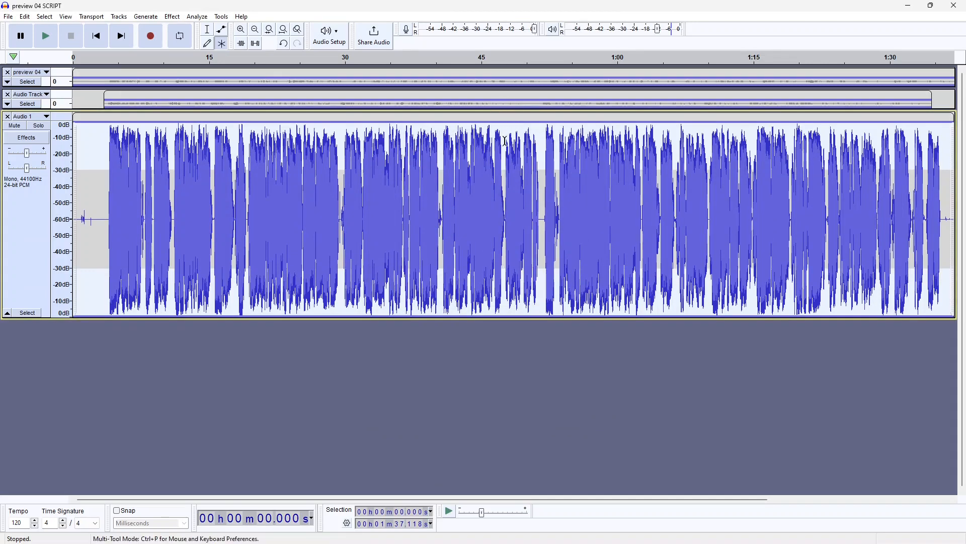
- Play about 5.8 s of Audio 1 from 47.6 s, and check the Amplify headroom of that passage and of its first 4.0 s
left_click_drag(505, 141, 558, 151)
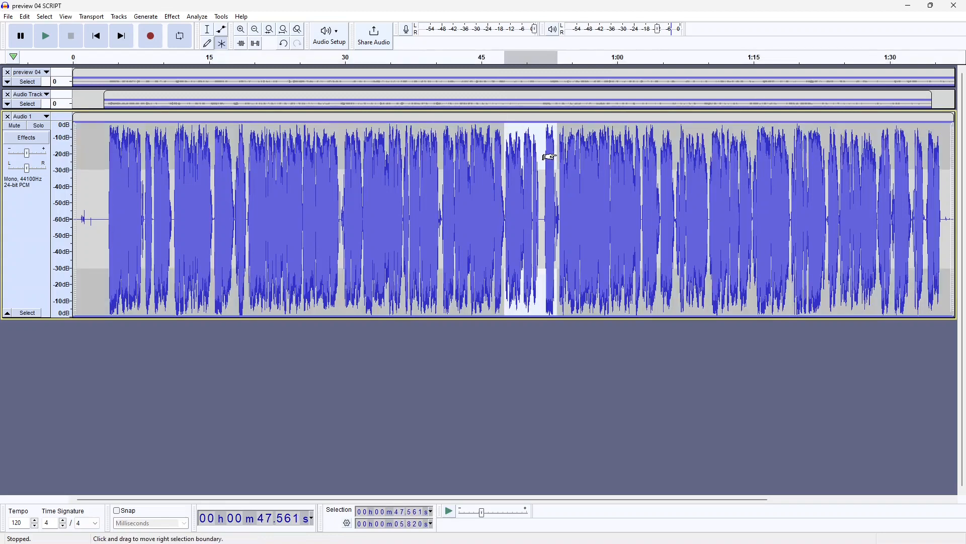
key("space")
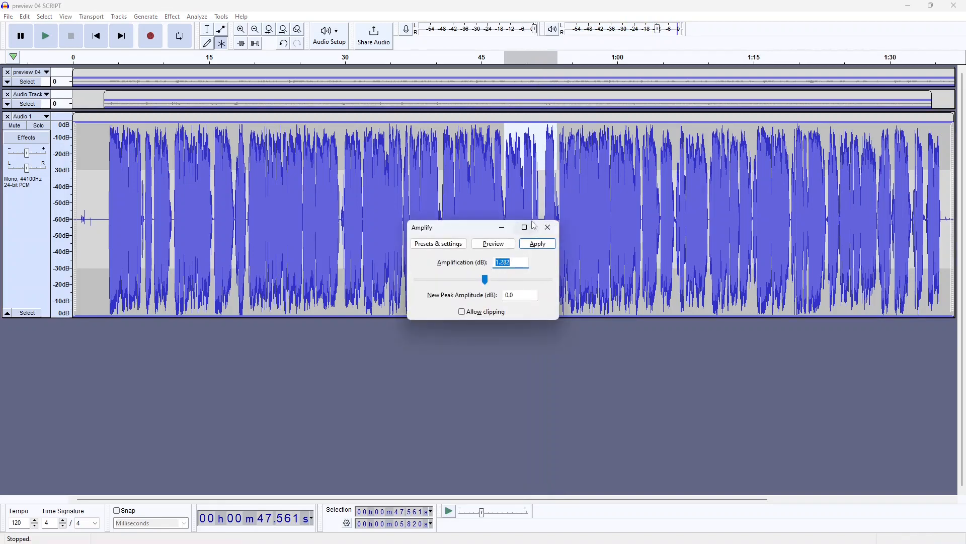
left_click(548, 227)
left_click_drag(544, 146, 540, 152)
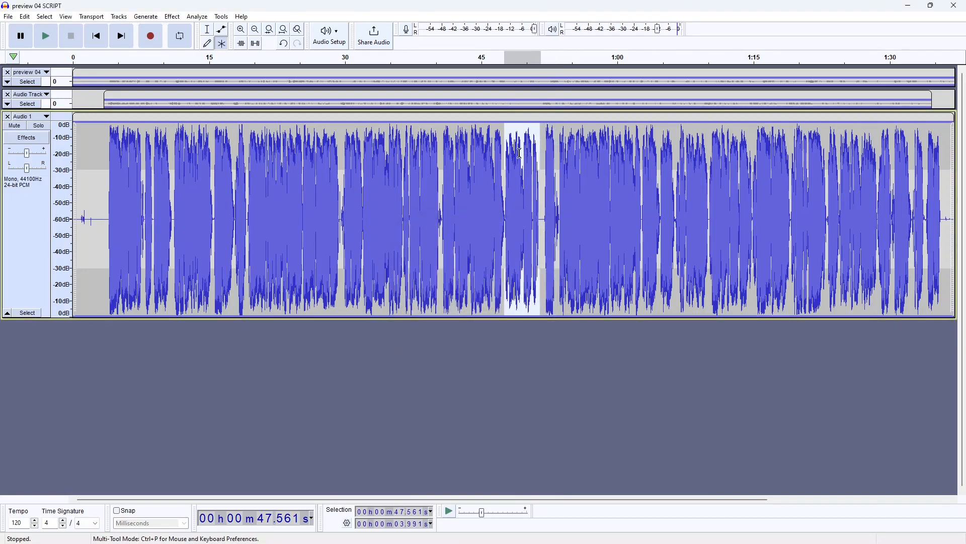
key("shift+a")
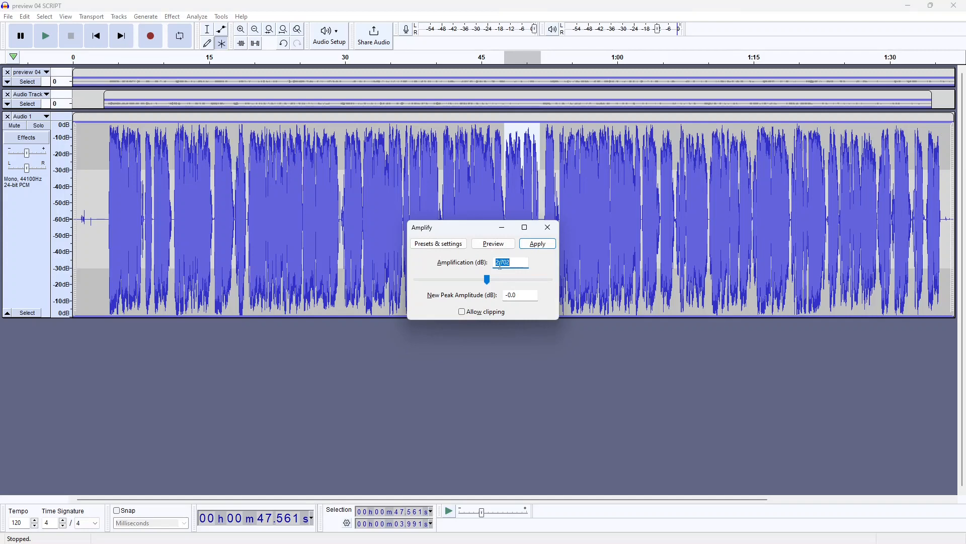
left_click(548, 226)
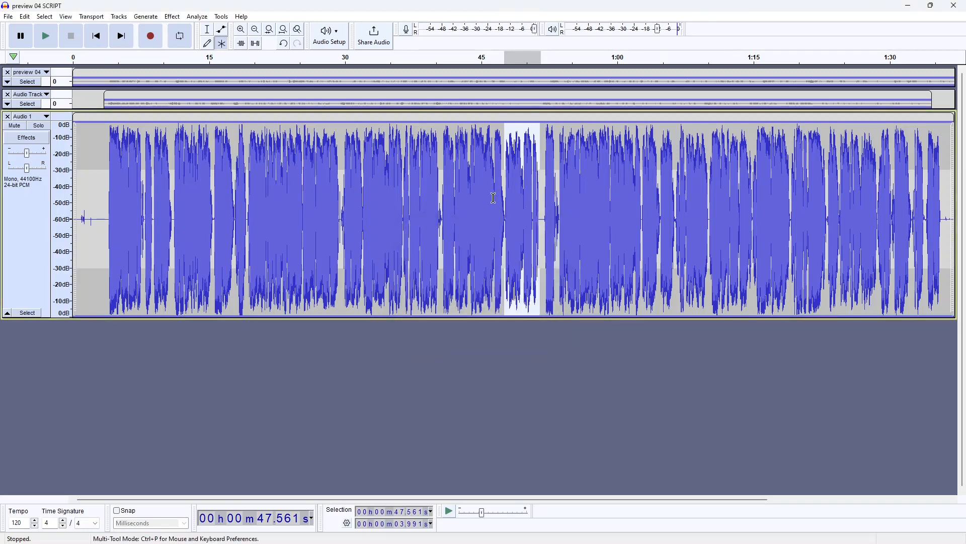
- Narrow the Audio 1 selection to about 3.7 s from 47.6 s, play it and pause partway through
key("space")
mouse_move(544, 160)
left_mouse_down()
mouse_move(558, 160)
mouse_move(539, 169)
left_mouse_up()
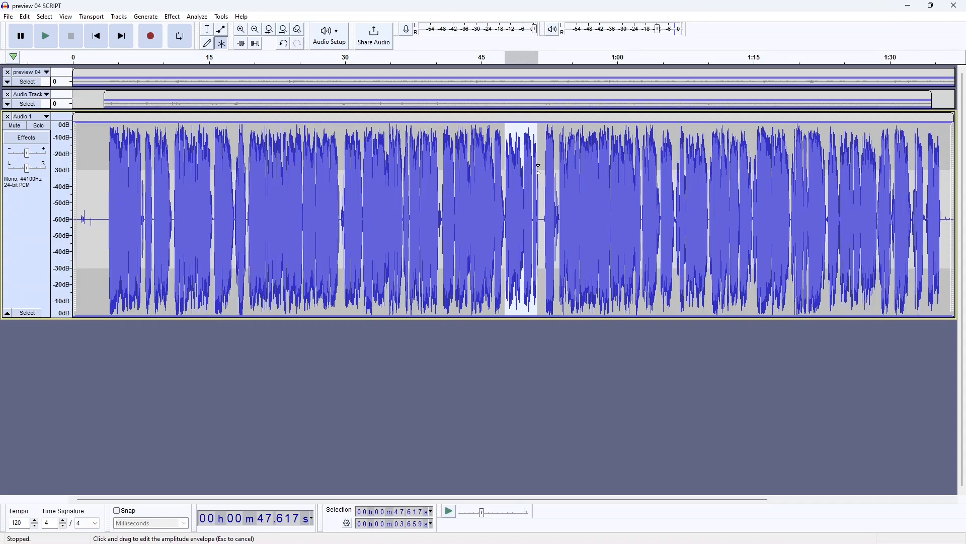
key("space")
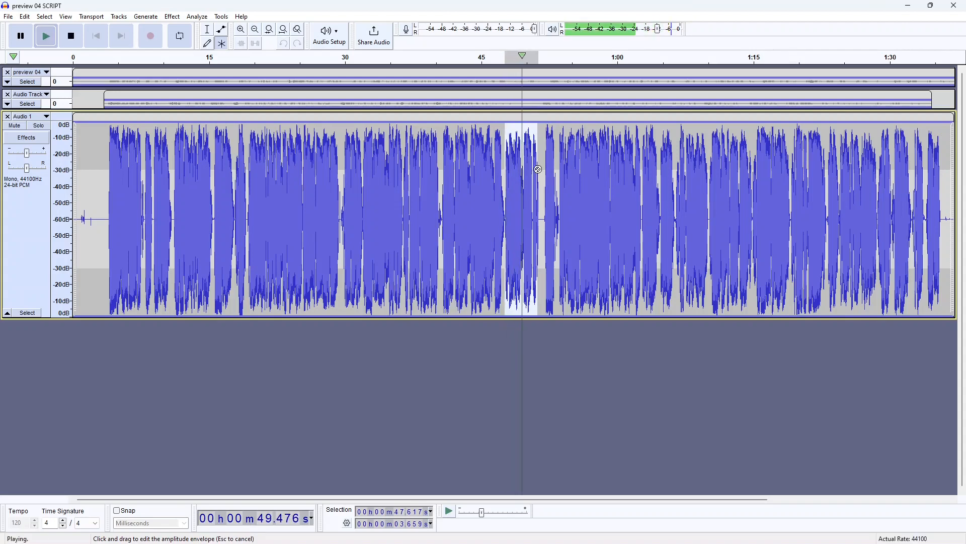
key("p")
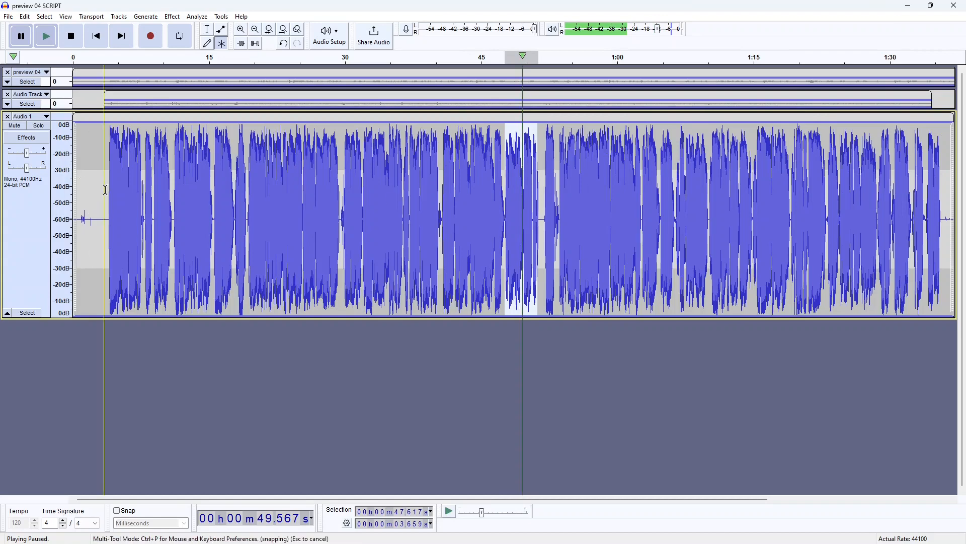
- Select the silent first 3.8 s of Audio 1 and play it to listen for background noise
left_click_drag(107, 190, 74, 189)
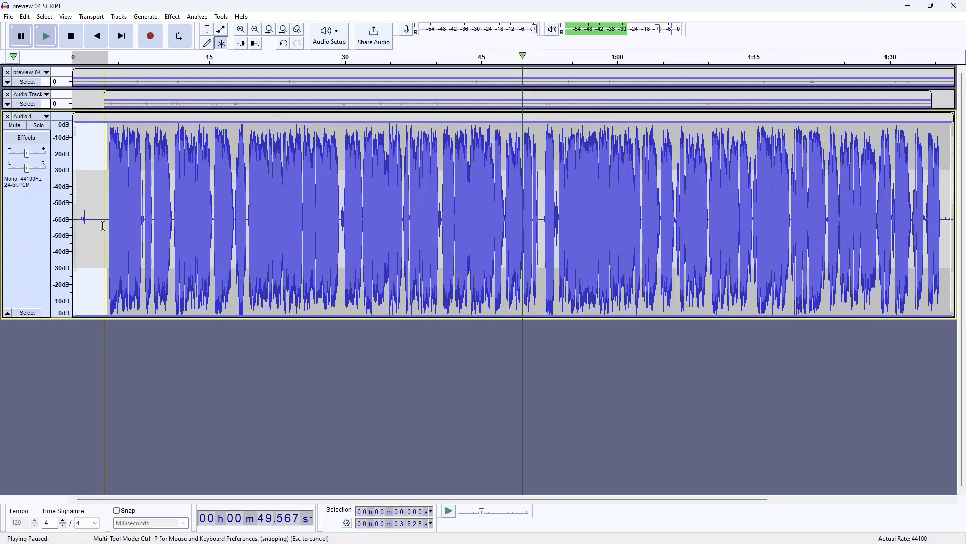
key("ctrl+e")
scroll(166, 201, "down", 2)
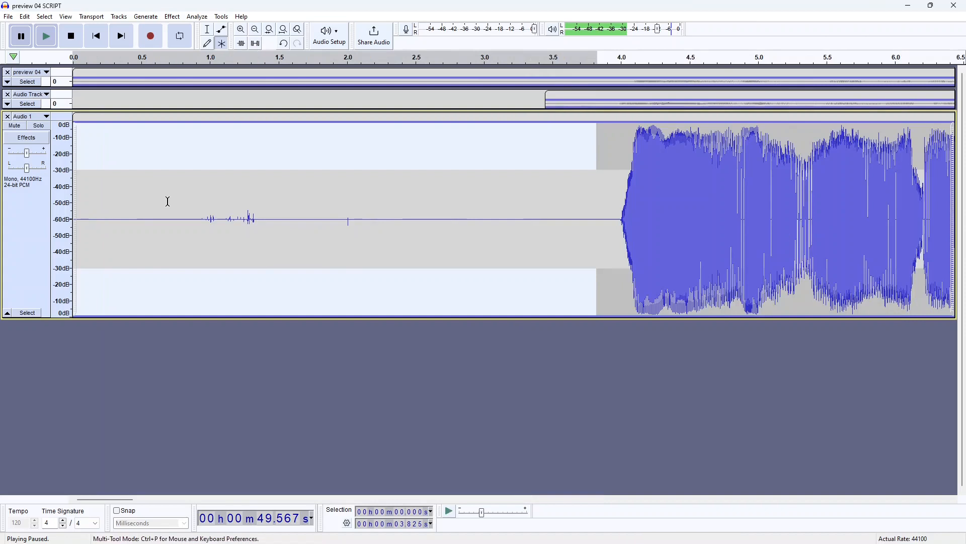
key("space")
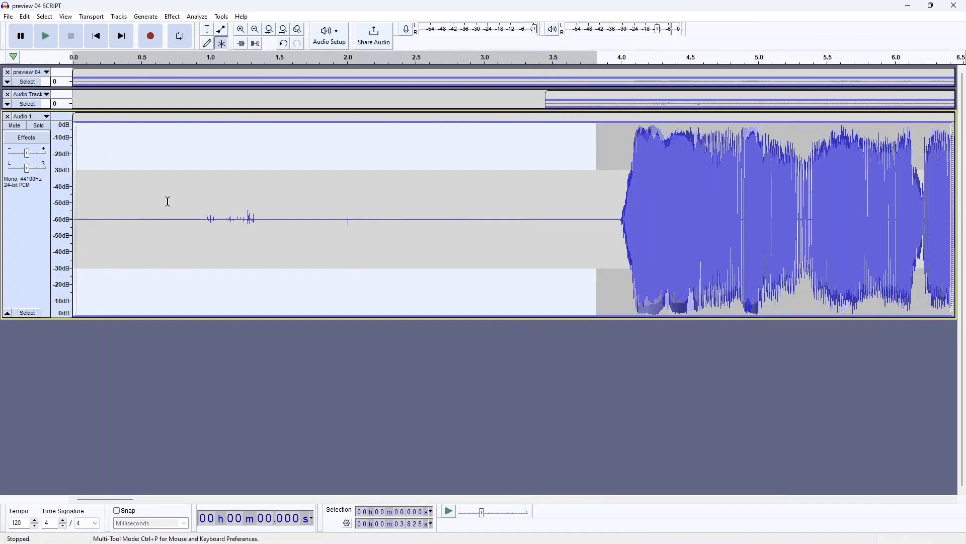
key("space")
- Select and play about 2.1 s of Audio 1 from 3.2 s, covering the transition from silence to speech
left_click(532, 141)
left_click_drag(516, 142, 800, 160)
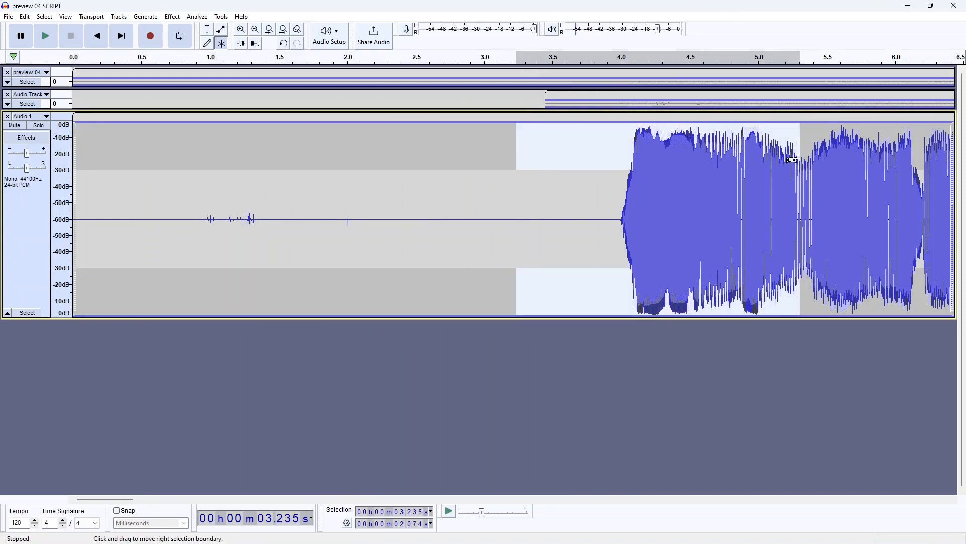
key("space")
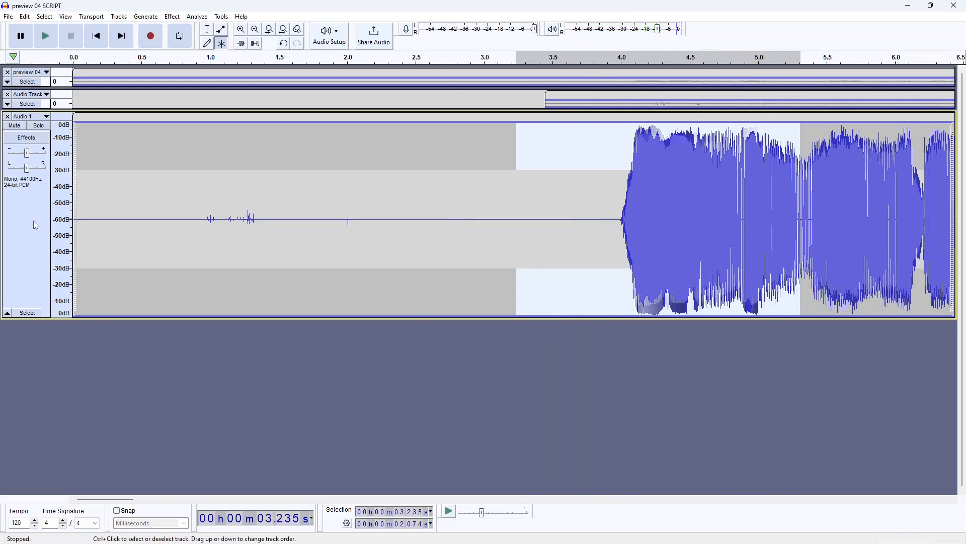
- Review the Compressor settings for the entire Audio 1 track, and check the Amplify headroom of the silence from about 2.0 s
left_click(37, 231)
left_click(172, 17)
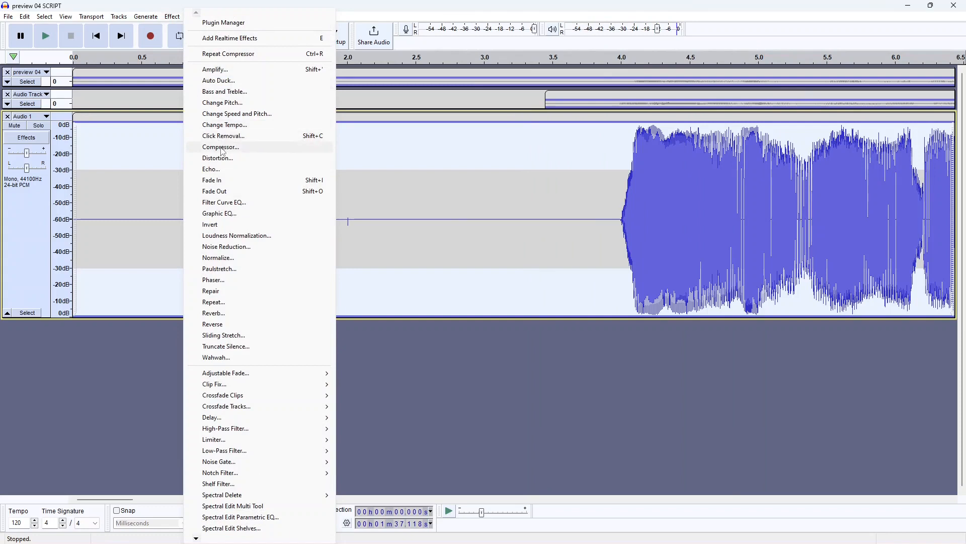
left_click(223, 147)
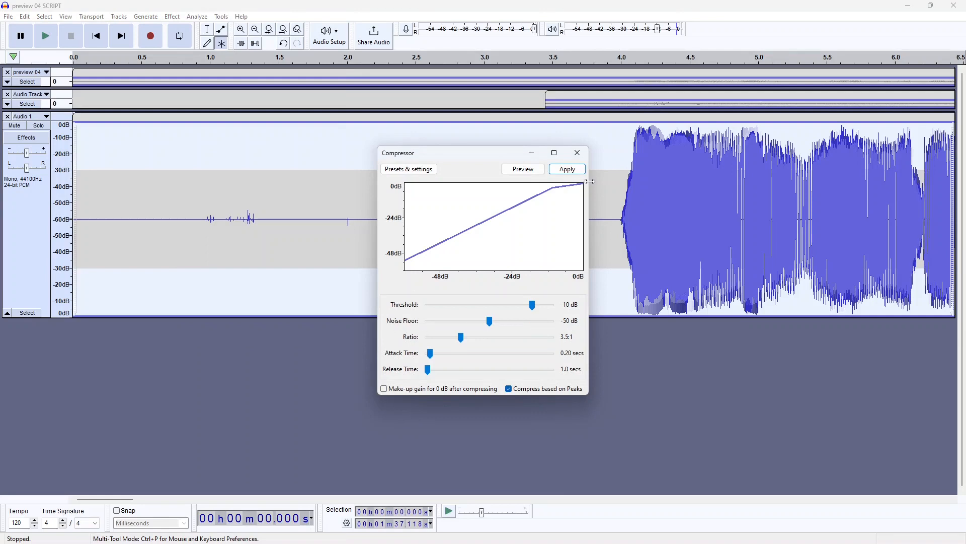
left_click(567, 170)
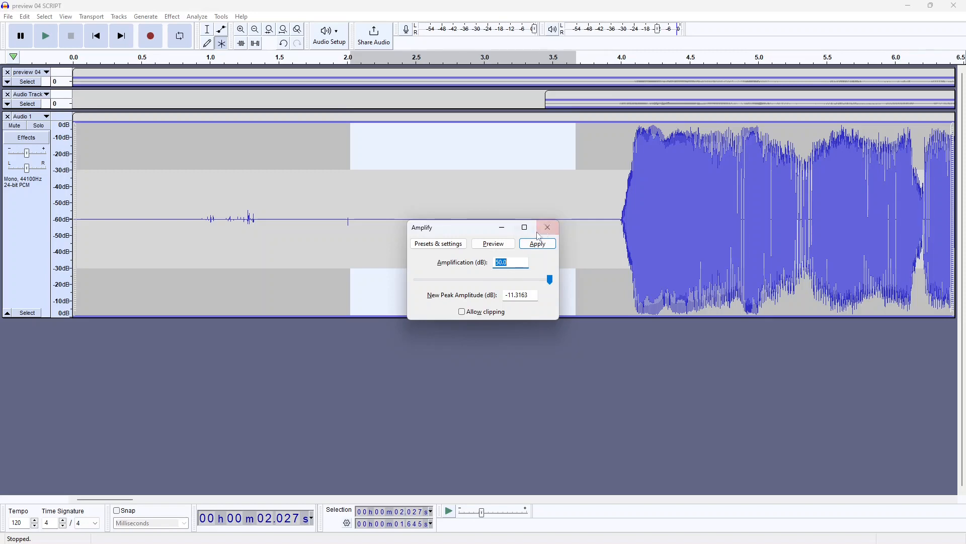
left_click(548, 227)
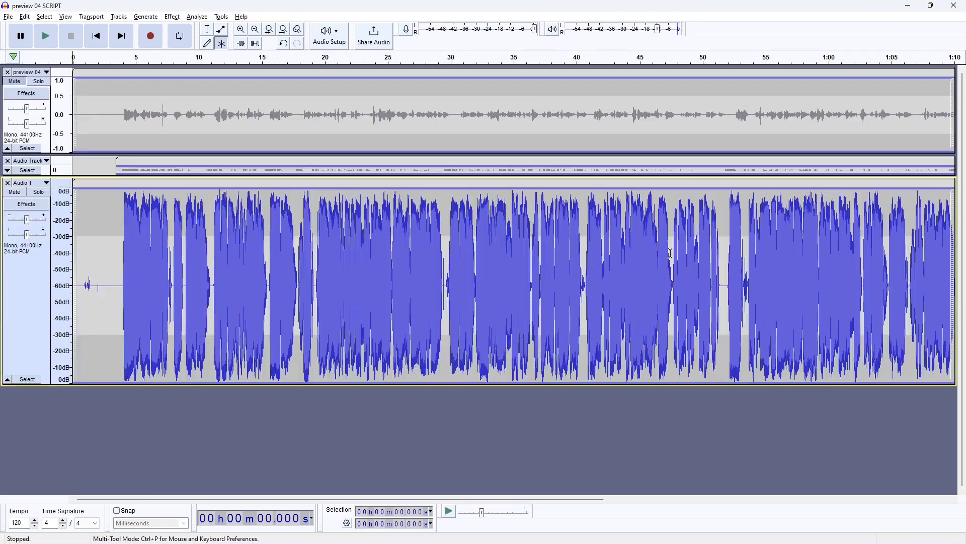
- Select the entire Audio 1 track again and review the Limiter settings without applying them
scroll(658, 253, "down", 1, "ctrl")
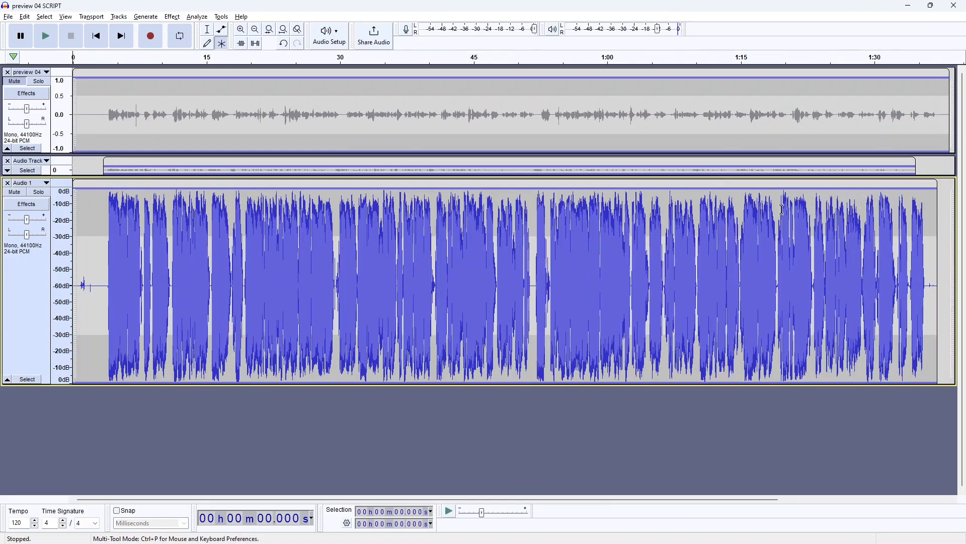
left_click(48, 315)
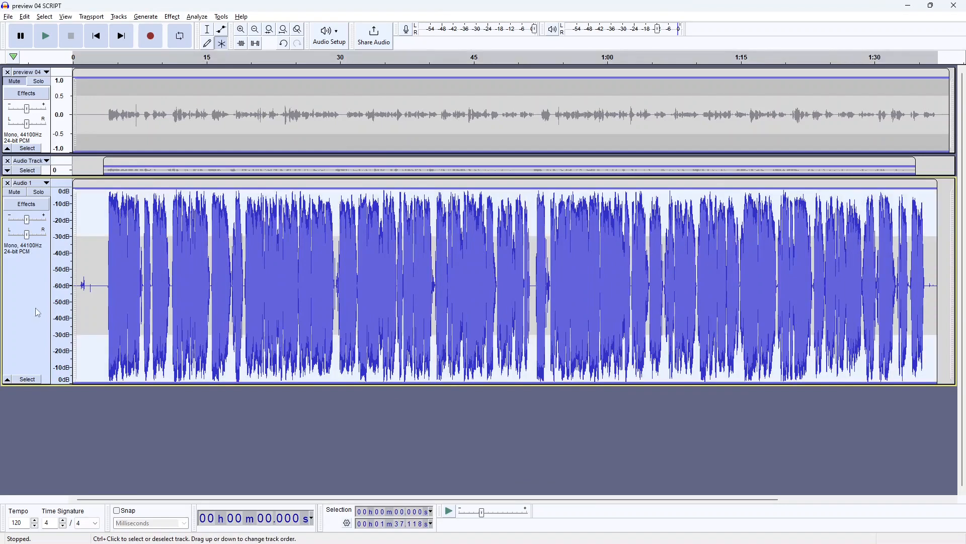
left_click(174, 18)
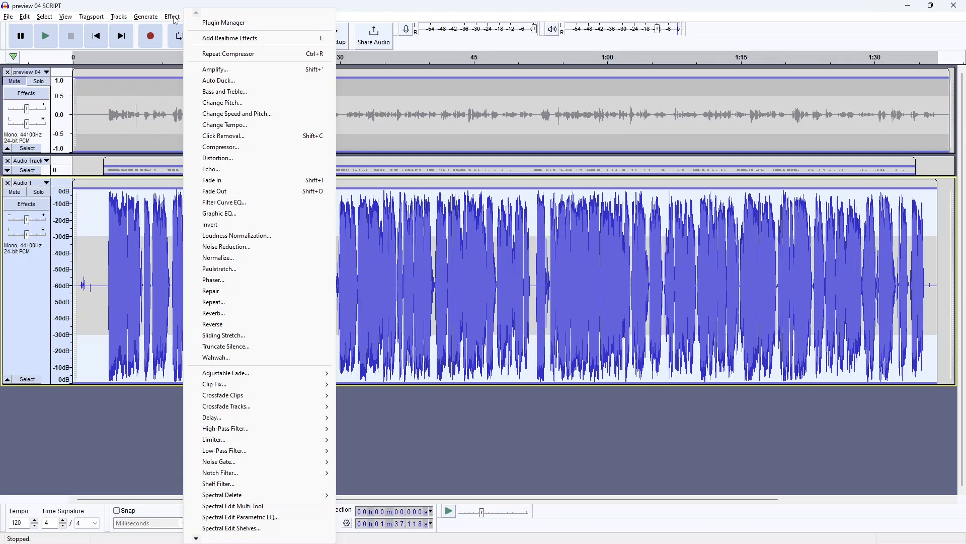
mouse_move(267, 443)
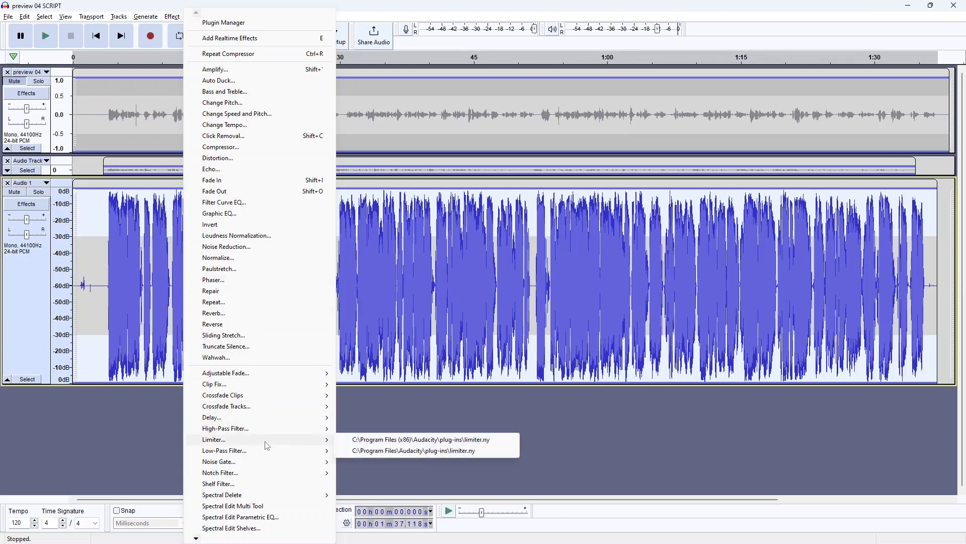
left_click(374, 440)
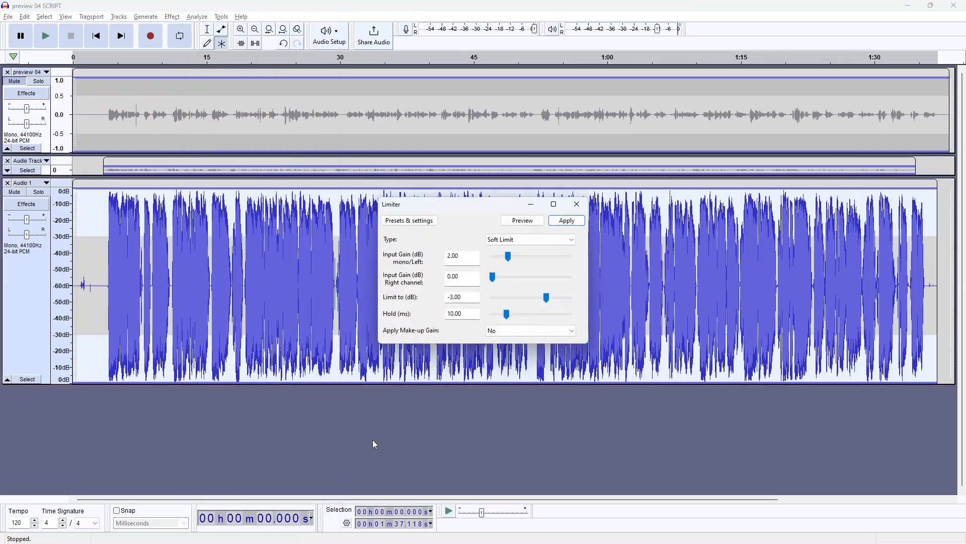
left_click(577, 204)
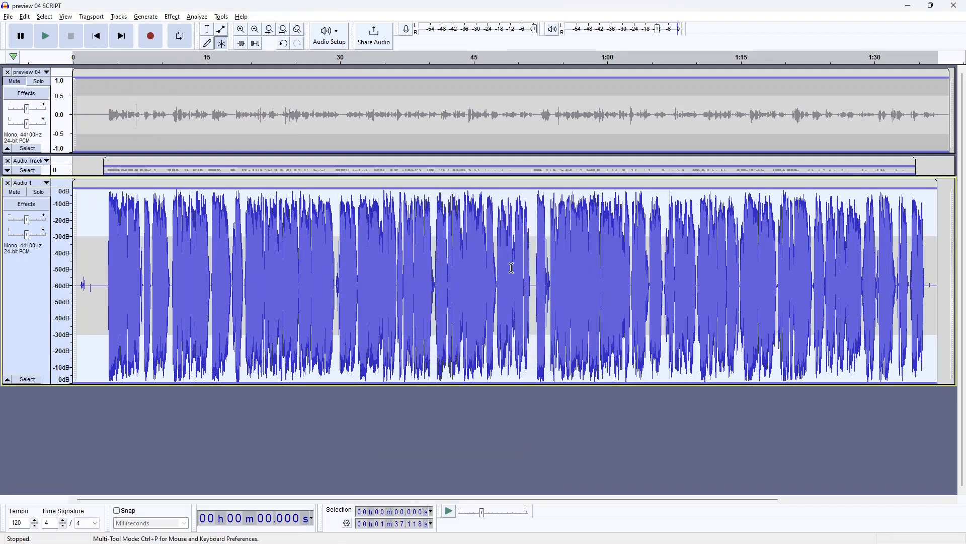
- Amplify the entire Audio 1 track to a new peak amplitude of -3 dB
key("a")
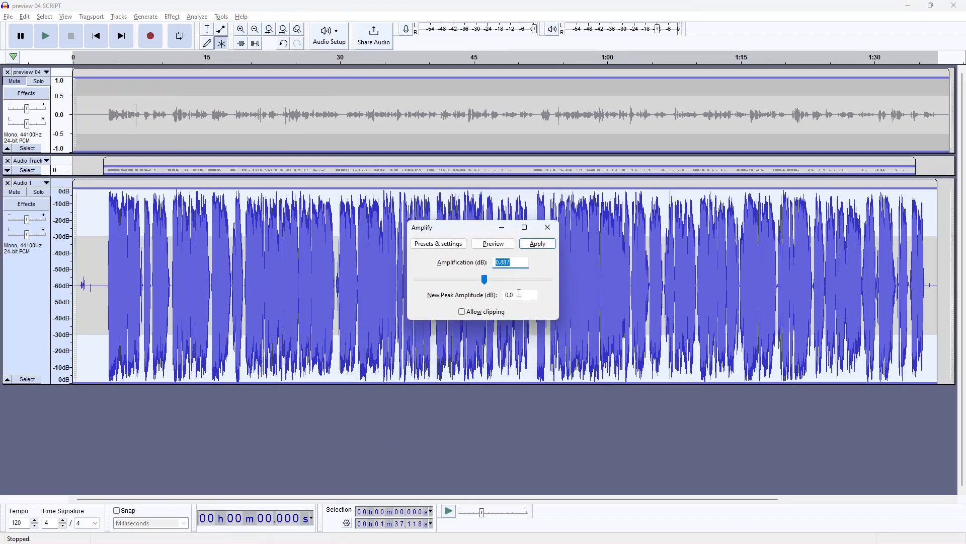
left_click(519, 294)
type("-3")
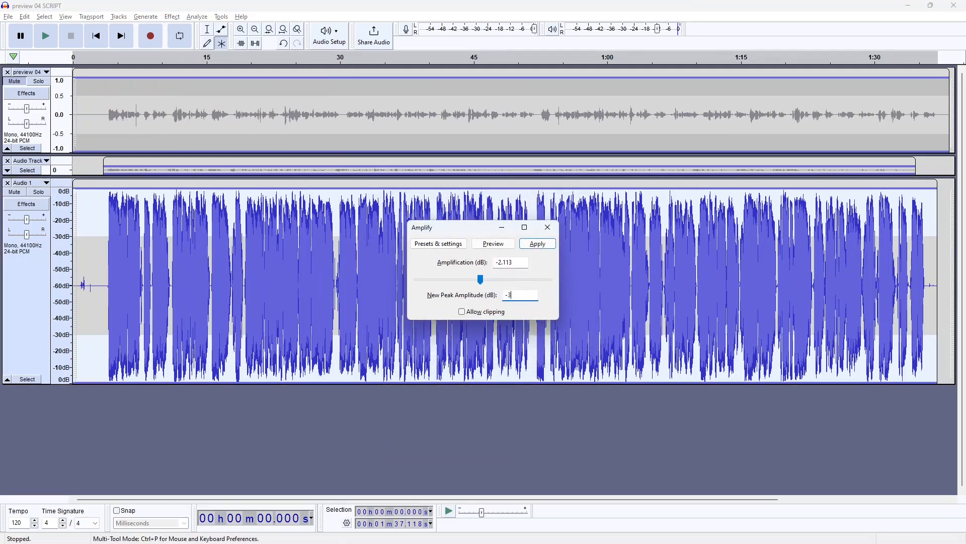
key("Tab")
key("Return")
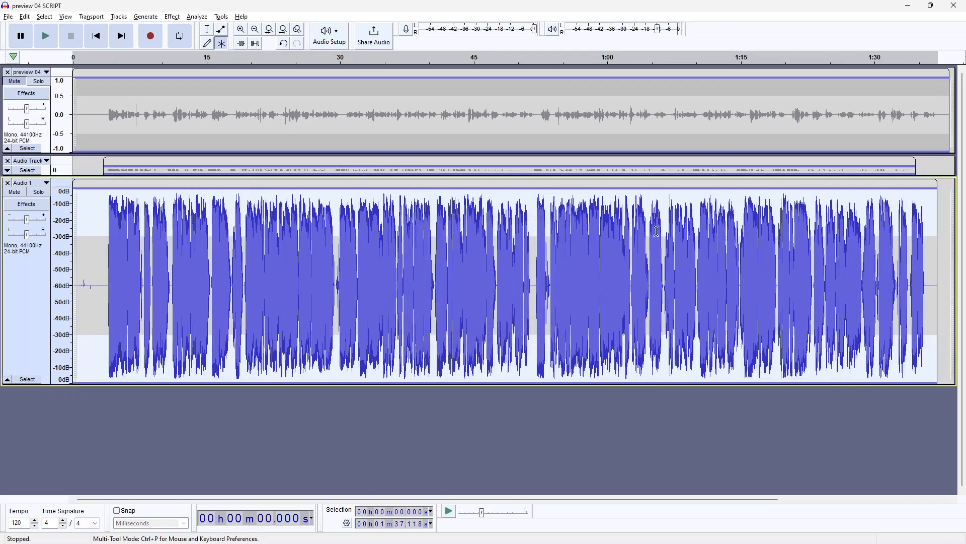
- Select about 1.9 s of Audio 1 from 1:06.3, inspect its waveform closely and play it
left_click_drag(664, 205, 681, 205)
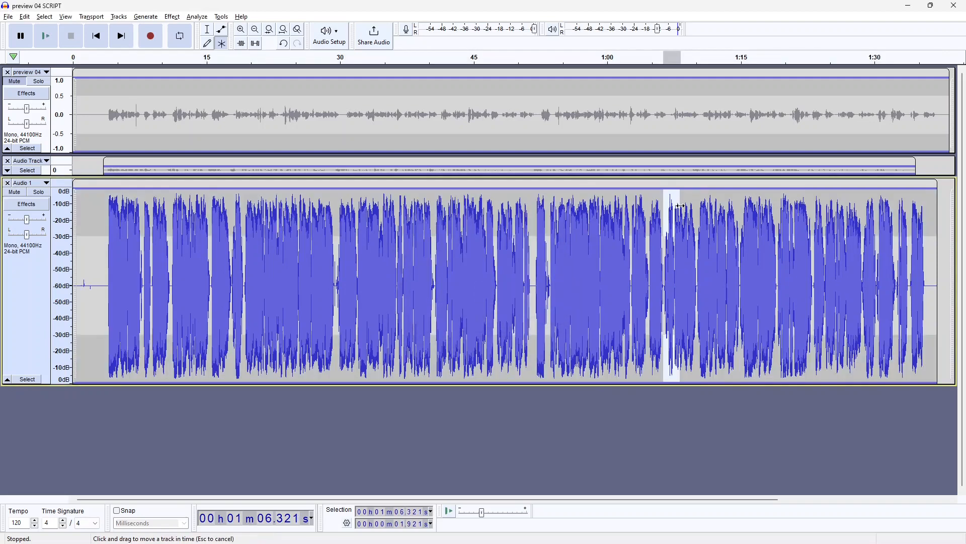
key("ctrl+e")
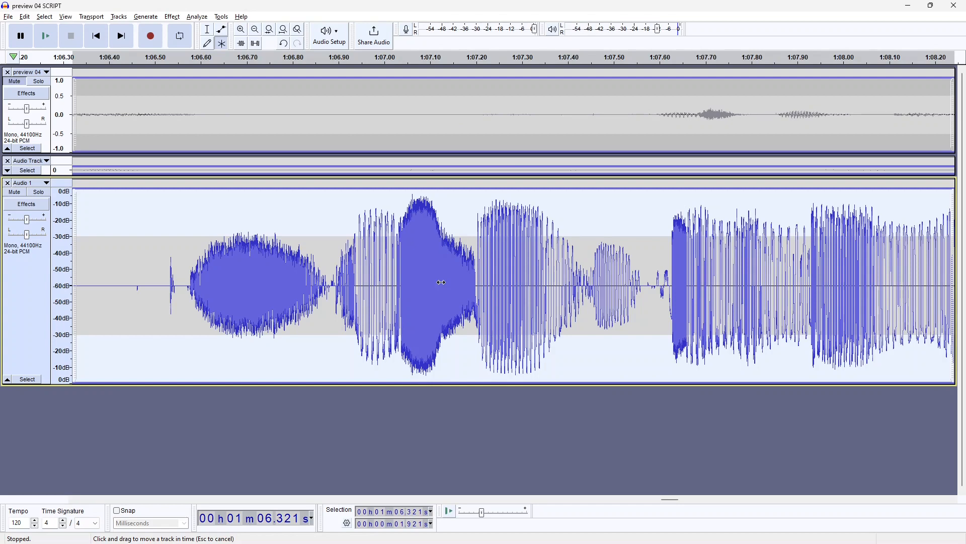
scroll(441, 282, "down", 3)
key("space")
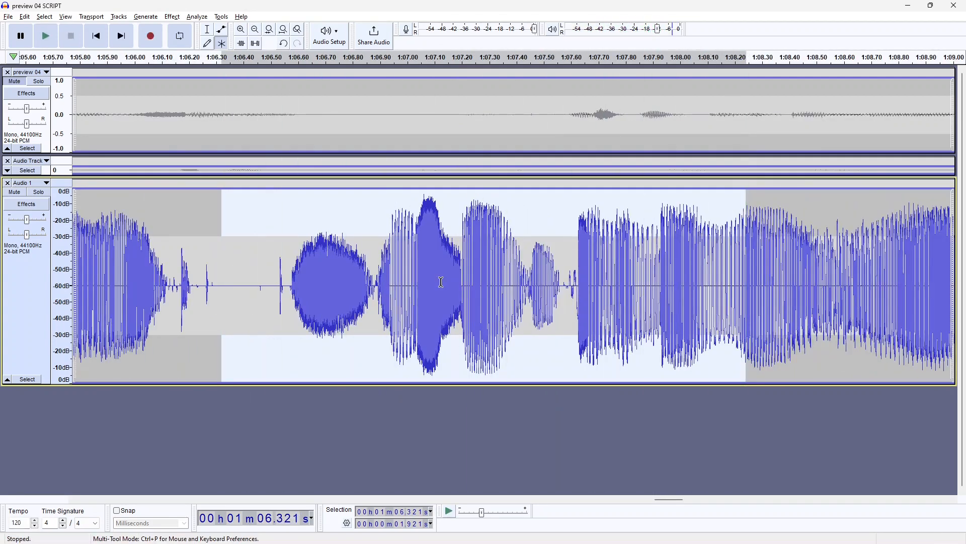
key("ctrl+f")
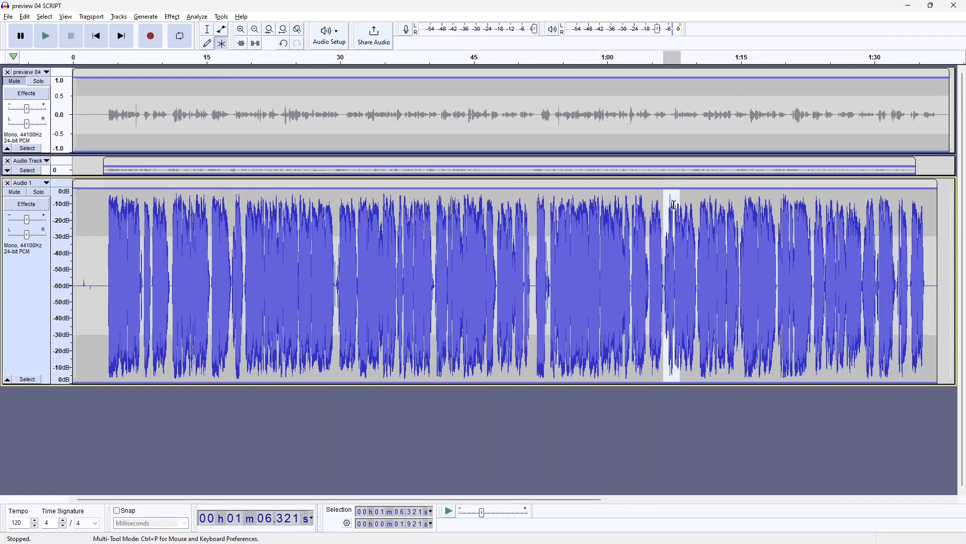
- Compare the Amplify headroom of the Audio 1 passages starting at about 1:06.3 and 1:07.5
key("a")
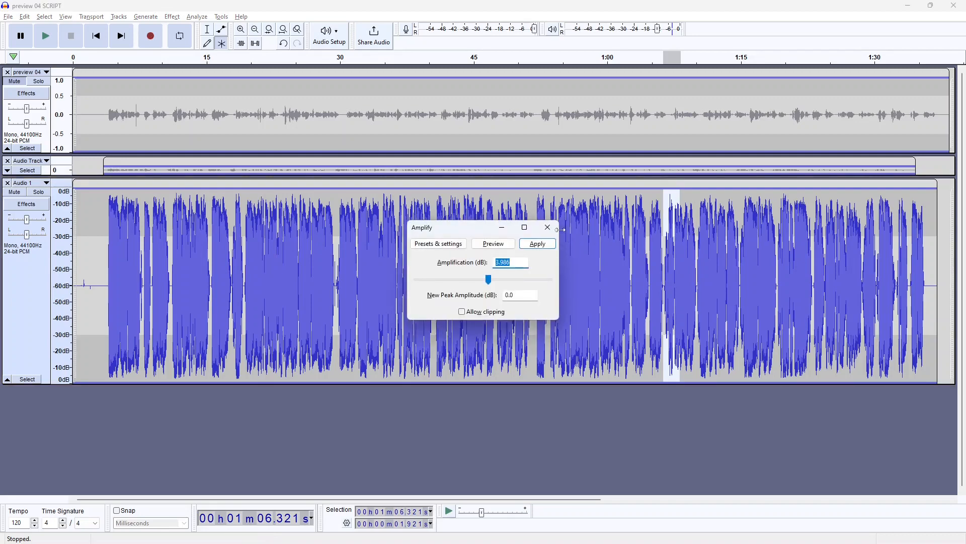
key("Return")
left_click_drag(696, 207, 676, 212)
key("a")
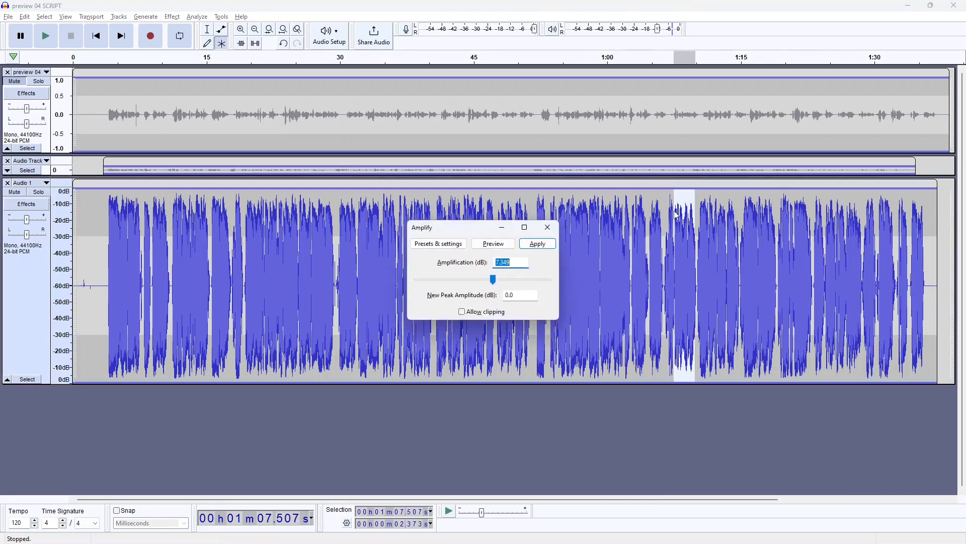
left_click(547, 226)
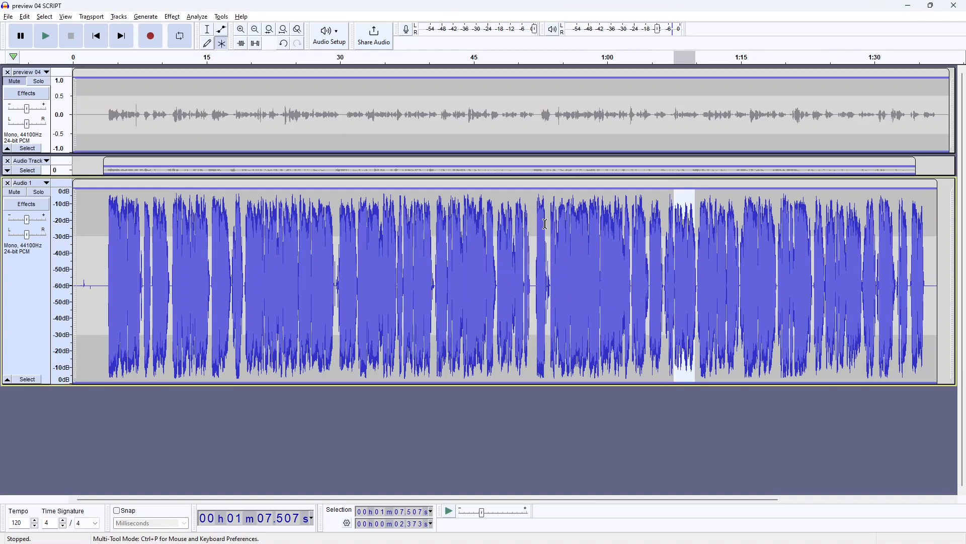
- Select the entire Audio 1 track and collapse the preview 04 track
left_click(30, 296)
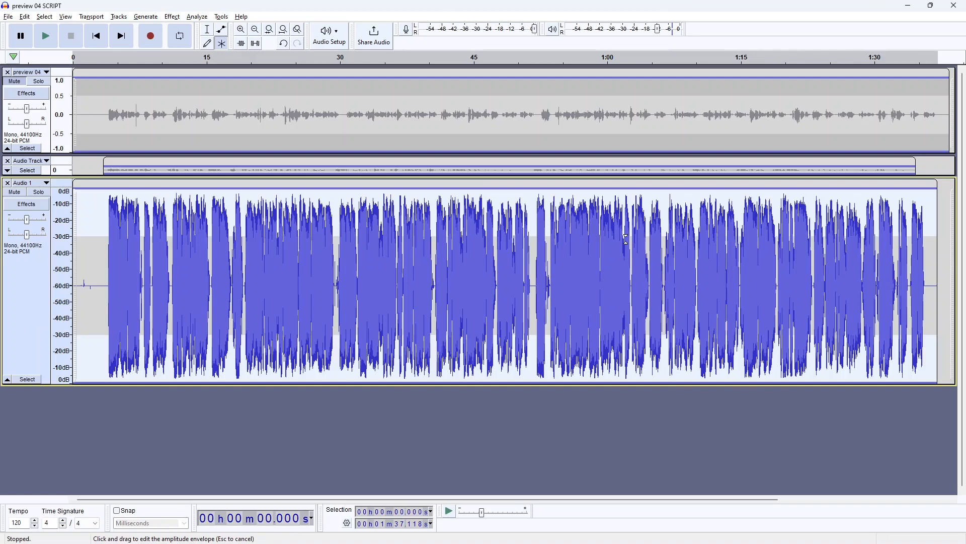
left_click(7, 149)
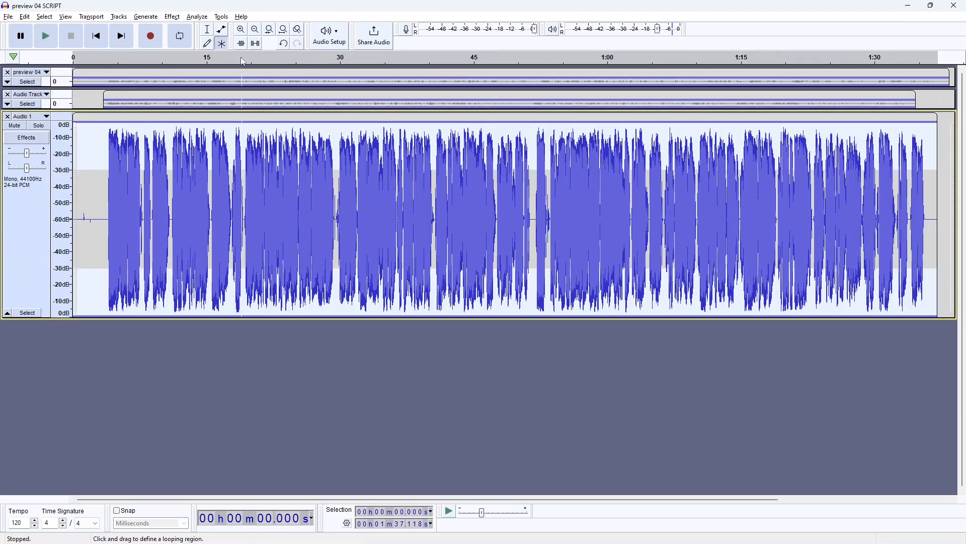
- Apply a Soft Limit Limiter to Audio 1 with 2 dB left input gain, a -3 dB limit, 10 ms hold and no make-up gain
left_click(178, 17)
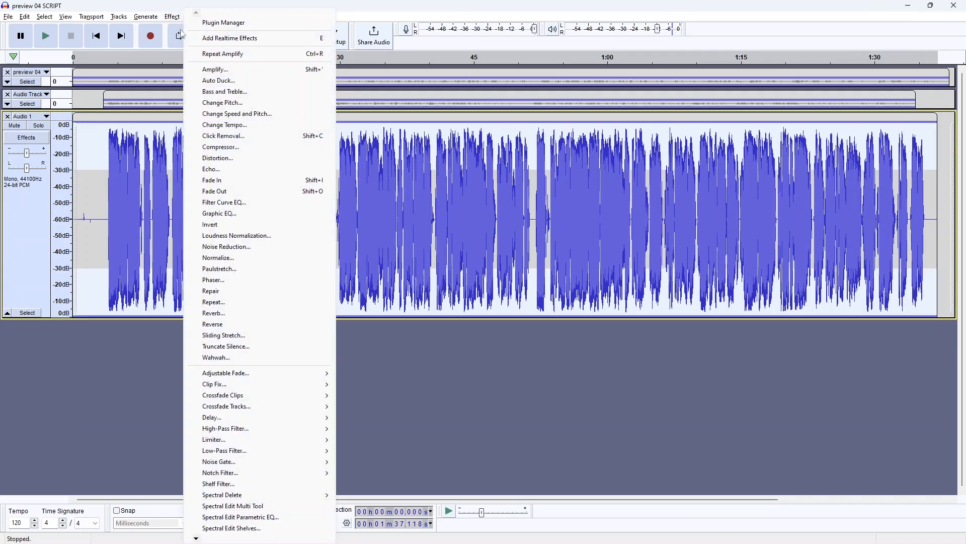
mouse_move(280, 442)
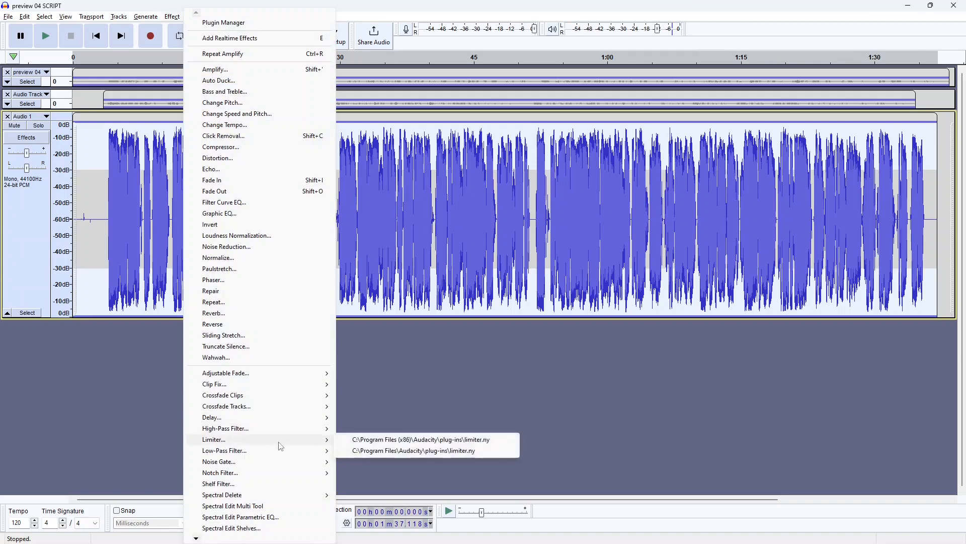
left_click(376, 441)
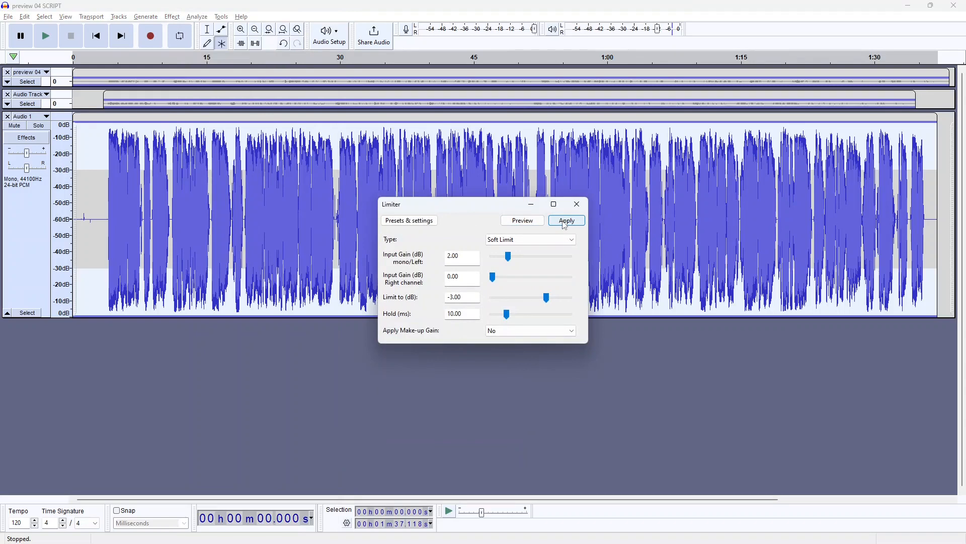
left_click(565, 222)
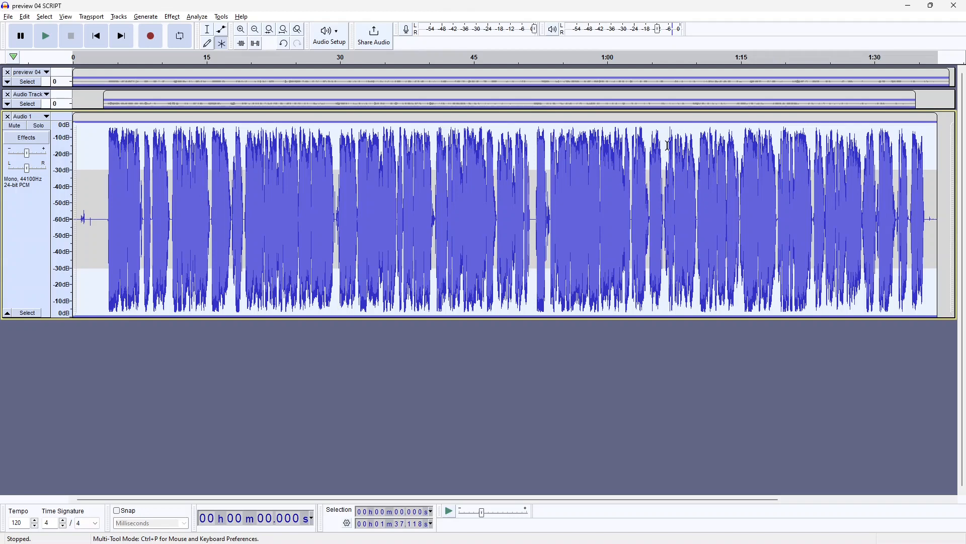
- Compare the Amplify headroom of the limited Audio 1 passages starting at about 1:06.8 and 1:07.6
left_click_drag(669, 145, 674, 148)
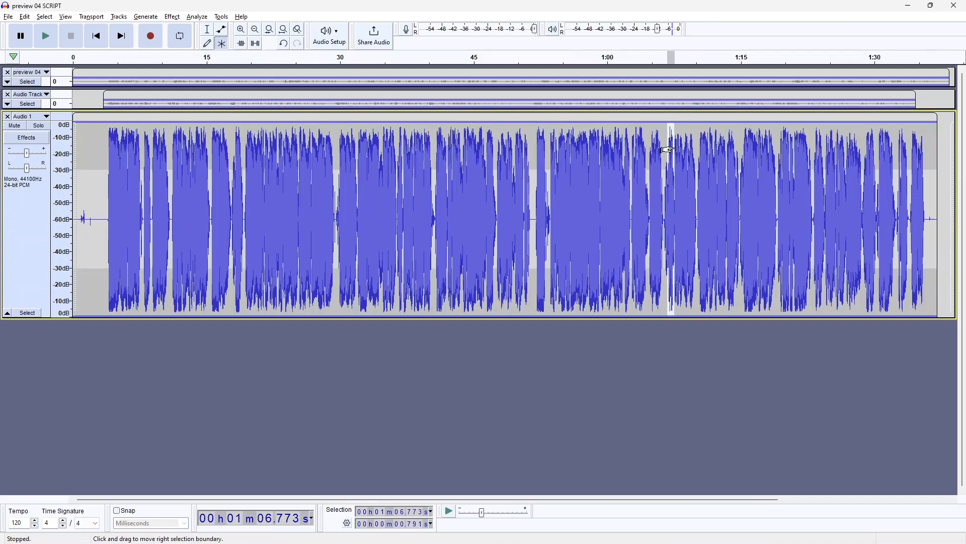
key("alt+a")
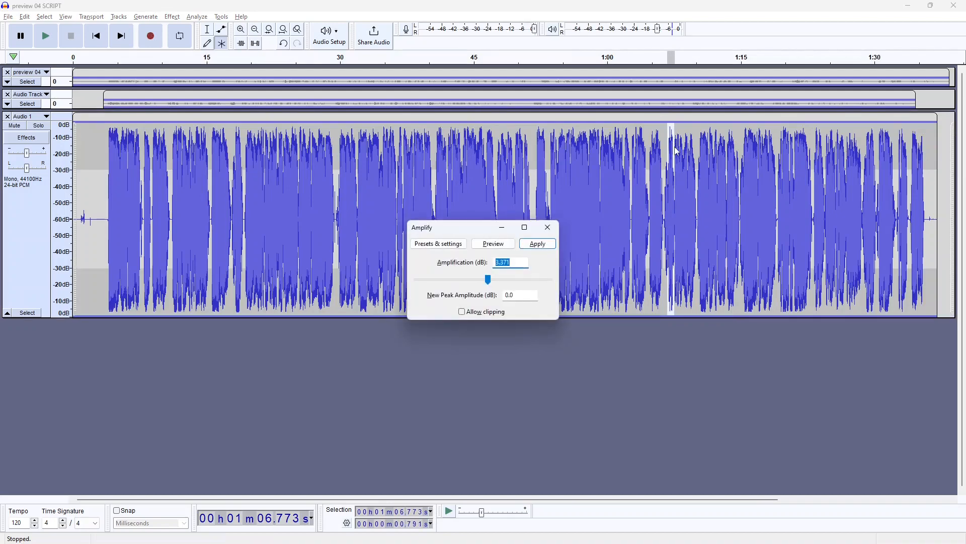
left_click(548, 229)
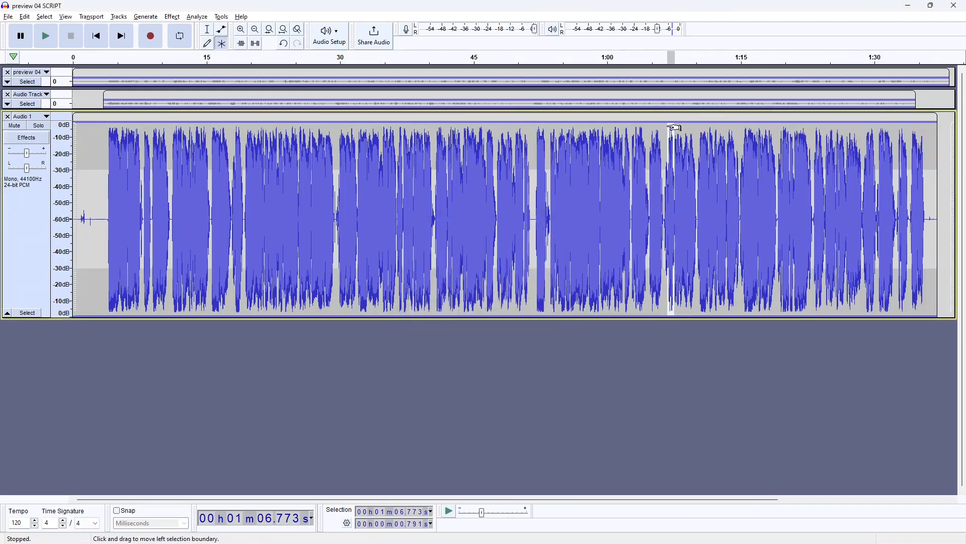
left_click_drag(676, 133, 695, 136)
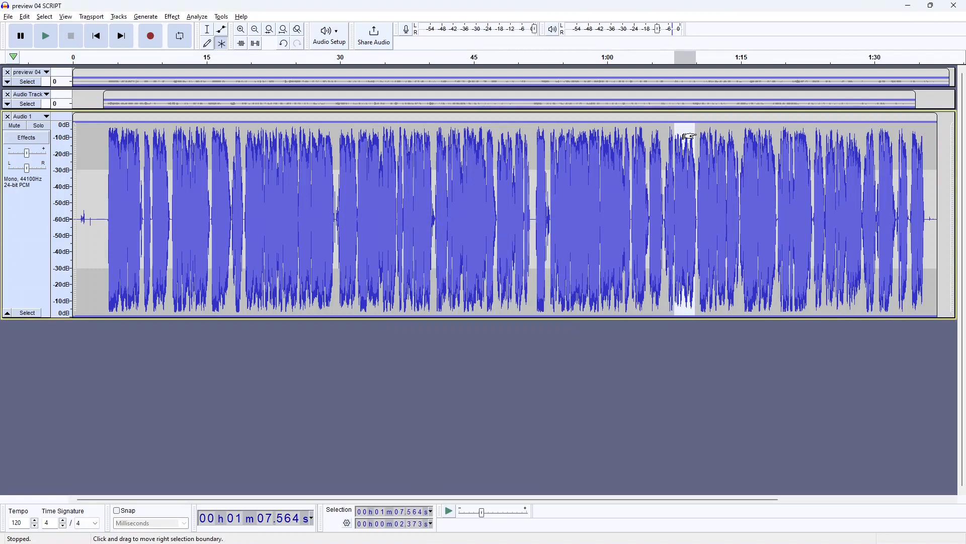
key("alt+a")
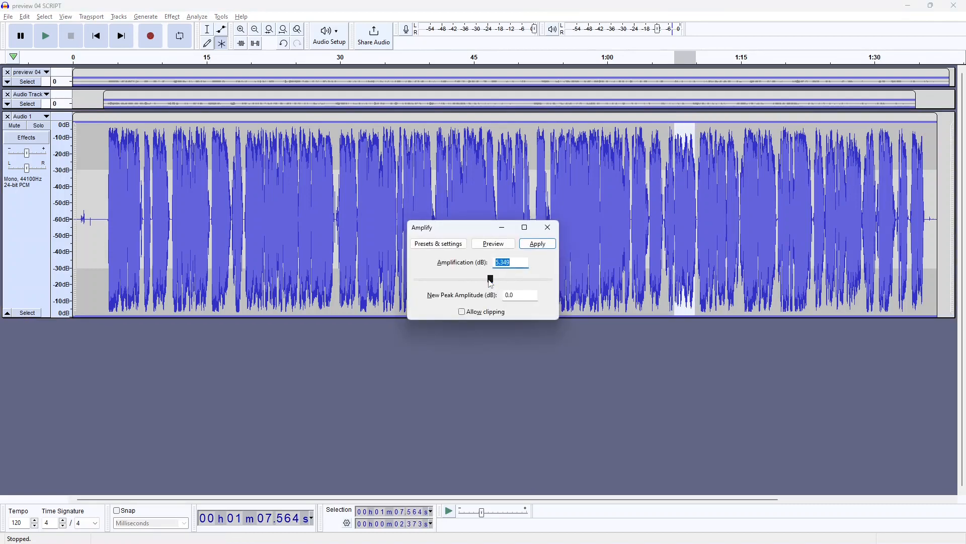
left_click(548, 228)
- Compress the entire Audio 1 track with threshold -10 dB, noise floor -50 dB, ratio 3.5:1, attack 0.20 s and release 1.0 s, based on peaks
left_click(24, 239)
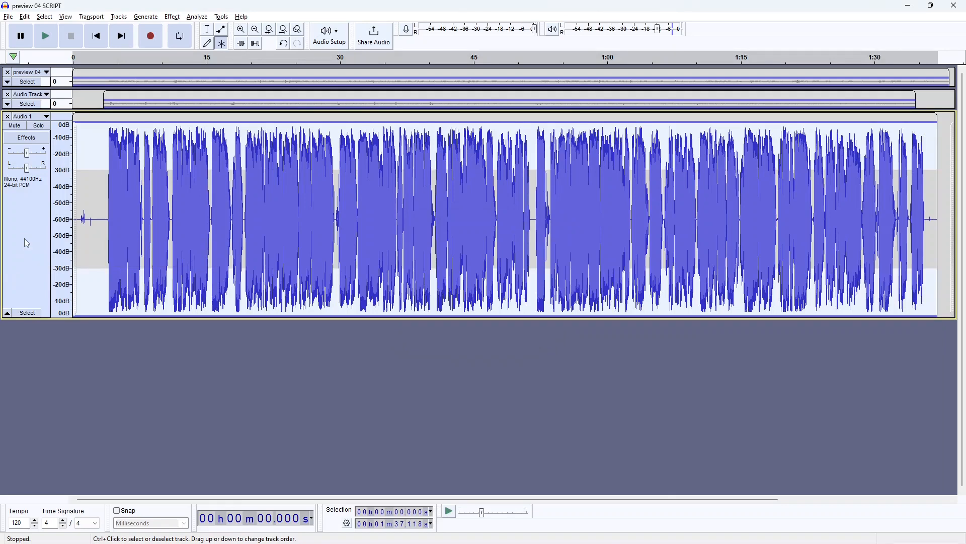
left_click(173, 17)
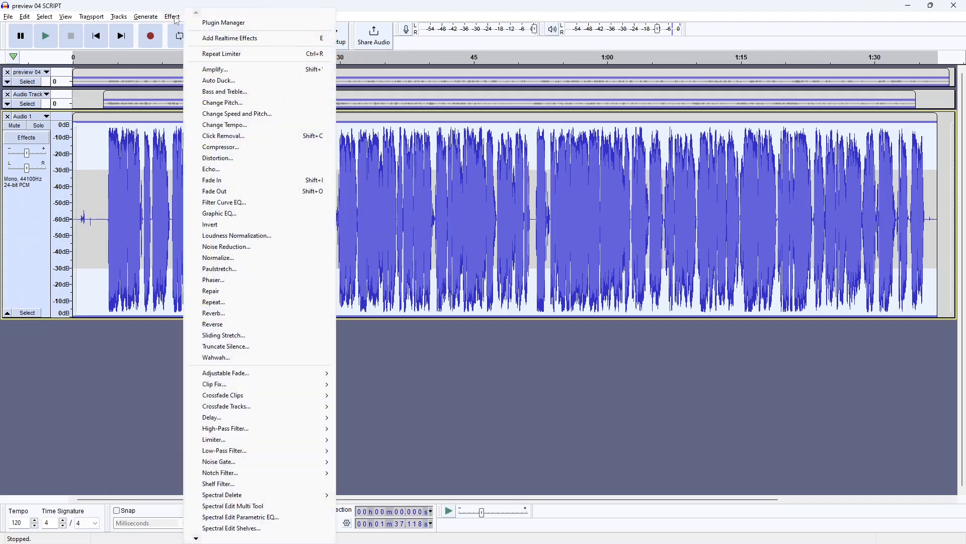
left_click(221, 147)
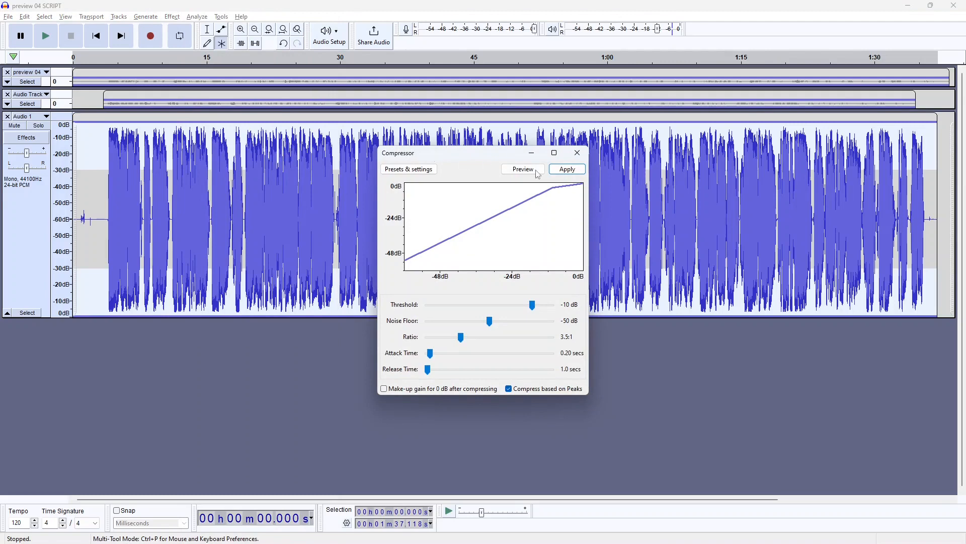
left_click(568, 171)
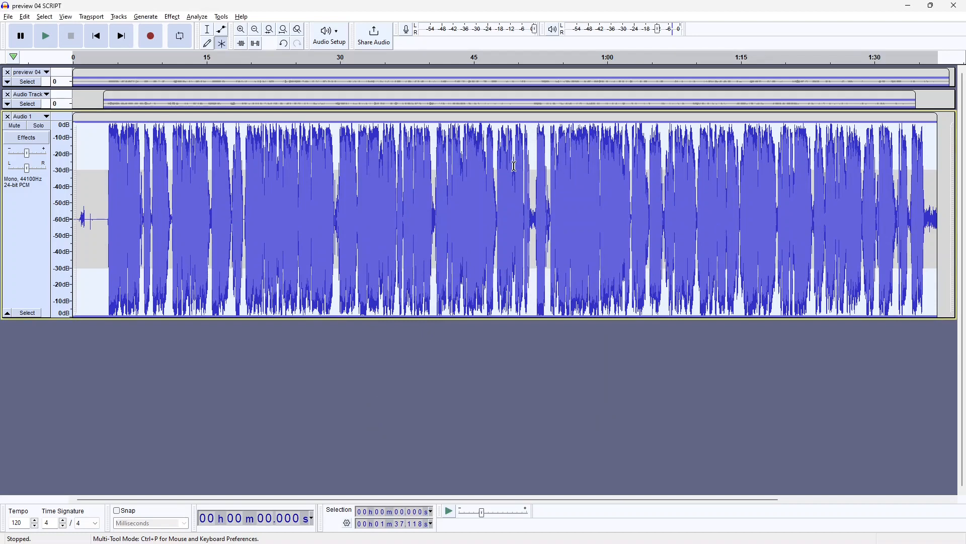
- Amplify the compressed Audio 1 track to a new peak amplitude of -3 dB and play it from about 1:23
key("shift+a")
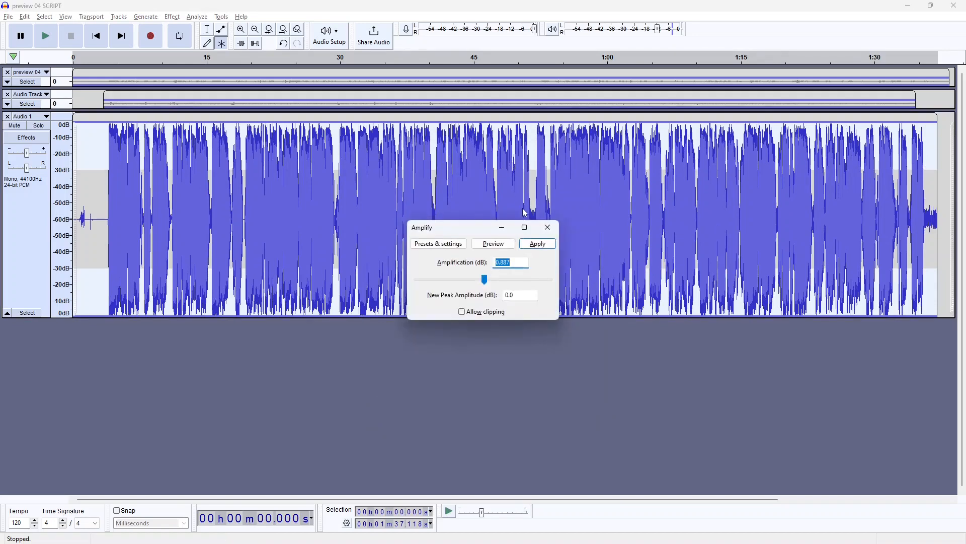
left_click(524, 295)
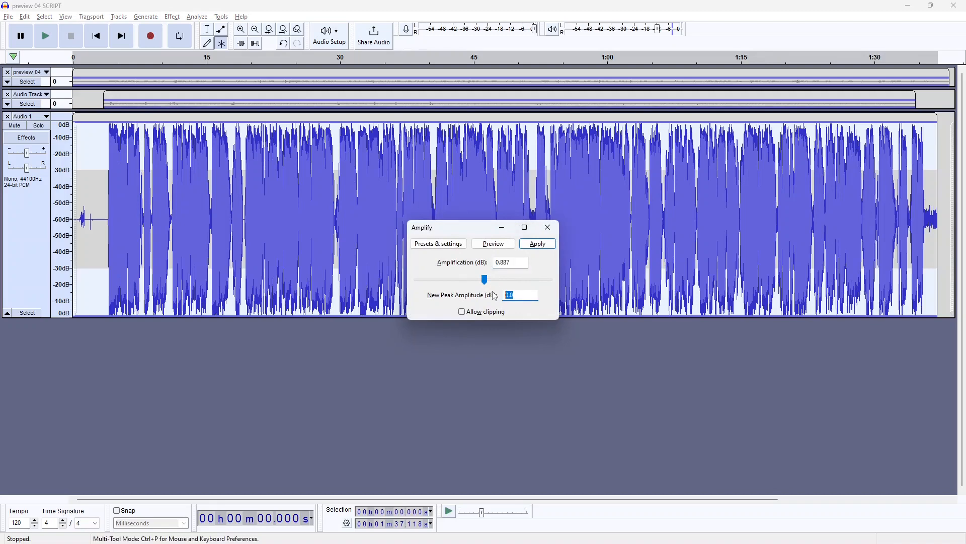
type("-1")
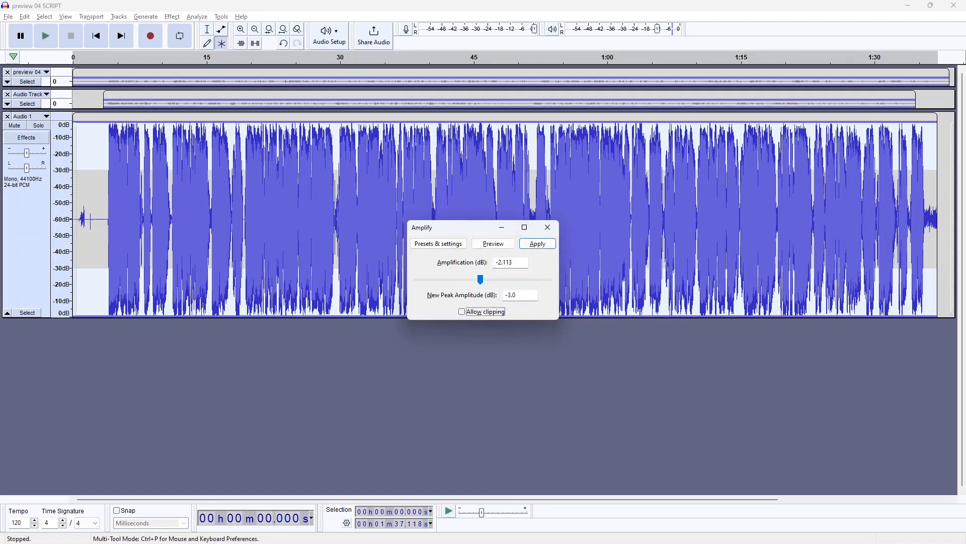
key("Return")
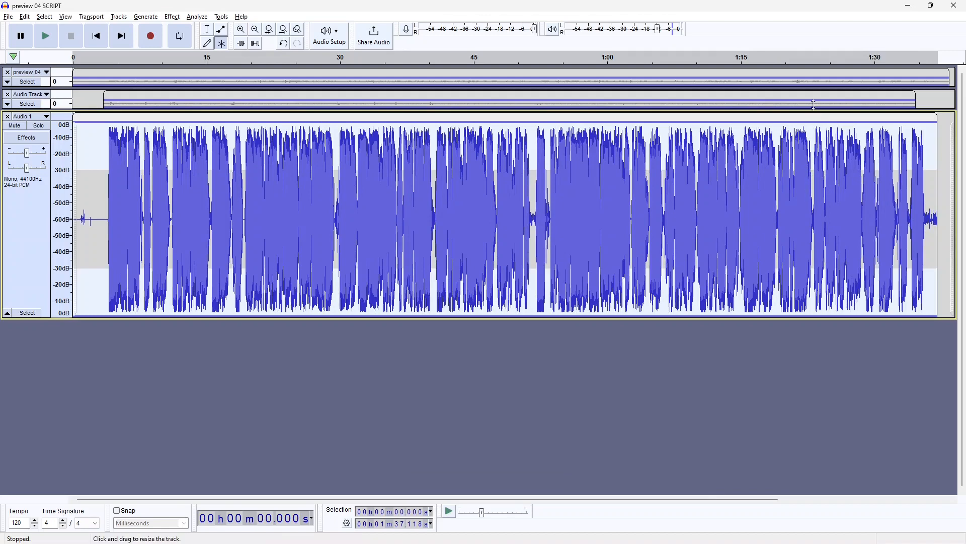
left_click(814, 63)
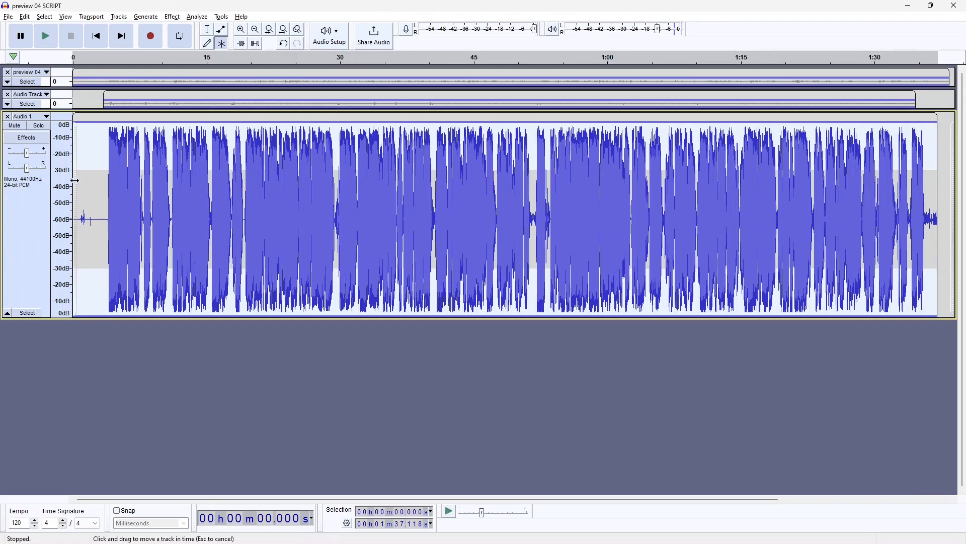
- Check the Amplify headroom of the last 1.5 s of Audio 1 from about 1:35.6, and fade that tail out
left_click(103, 219)
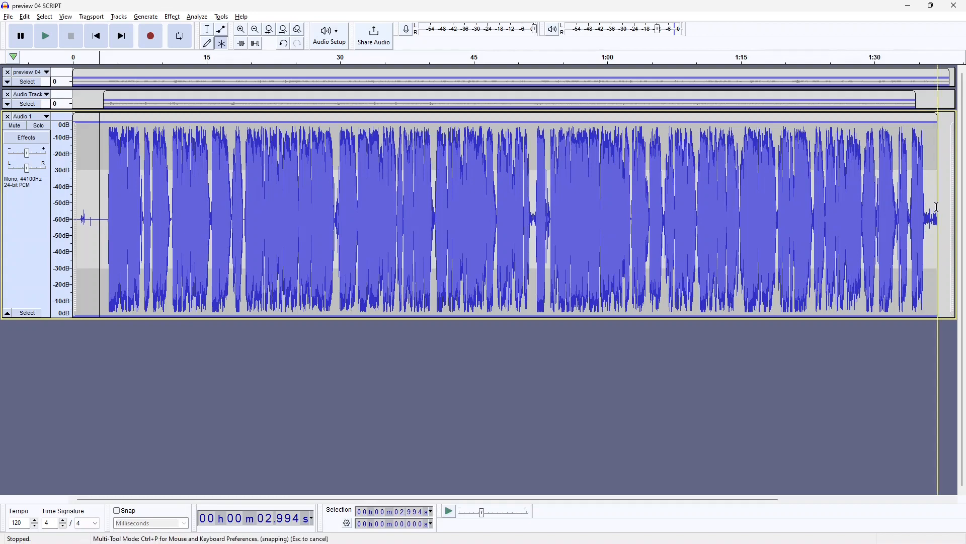
scroll(941, 206, "up", 3)
scroll(942, 207, "up", 1)
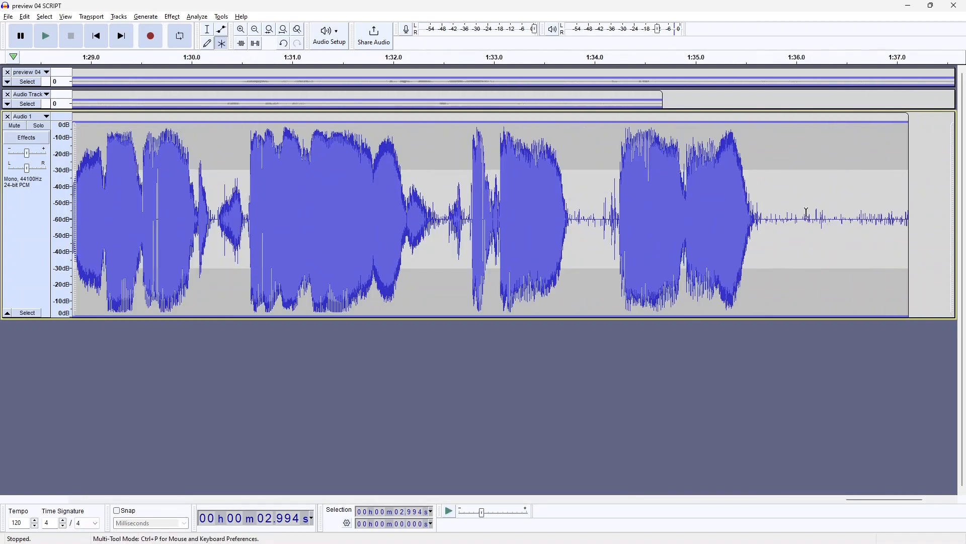
left_click_drag(757, 217, 904, 229)
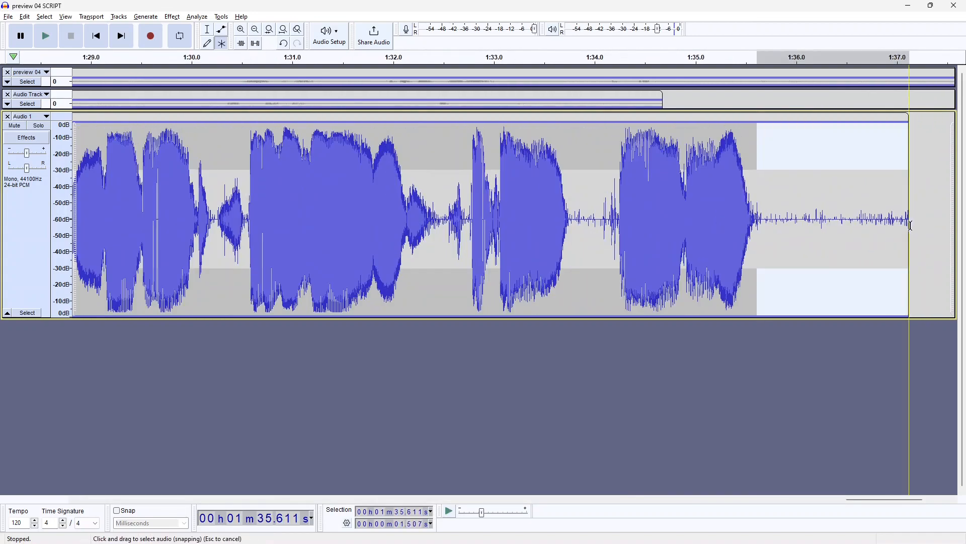
key("a")
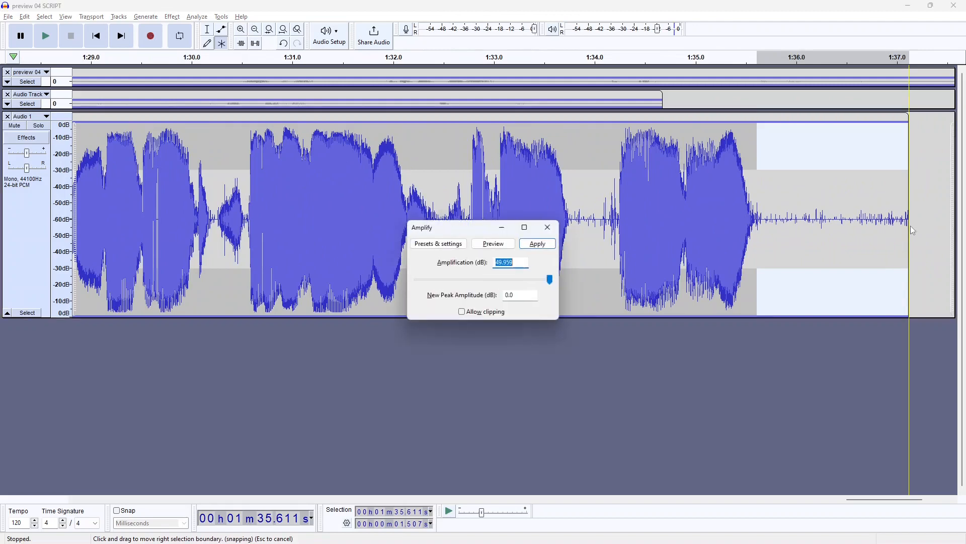
left_click(547, 231)
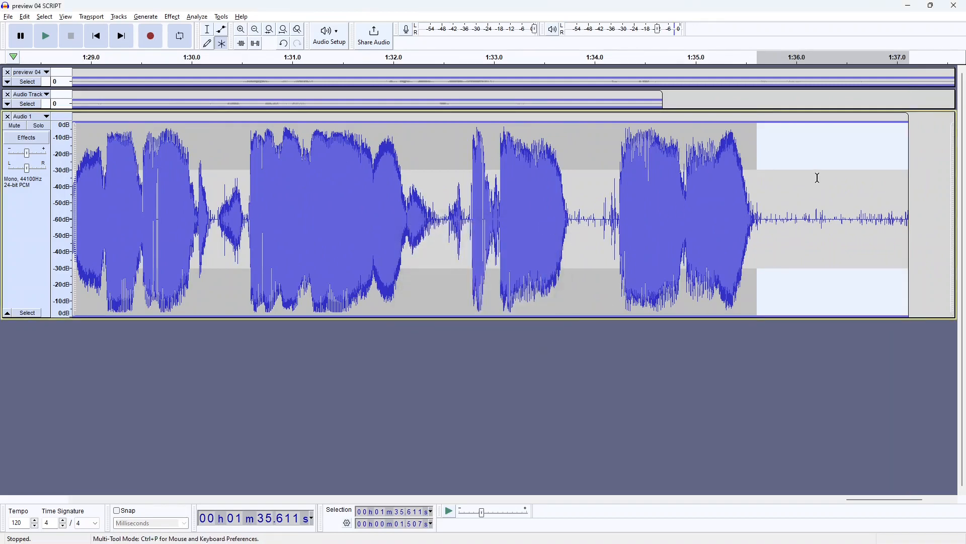
key("shift+f")
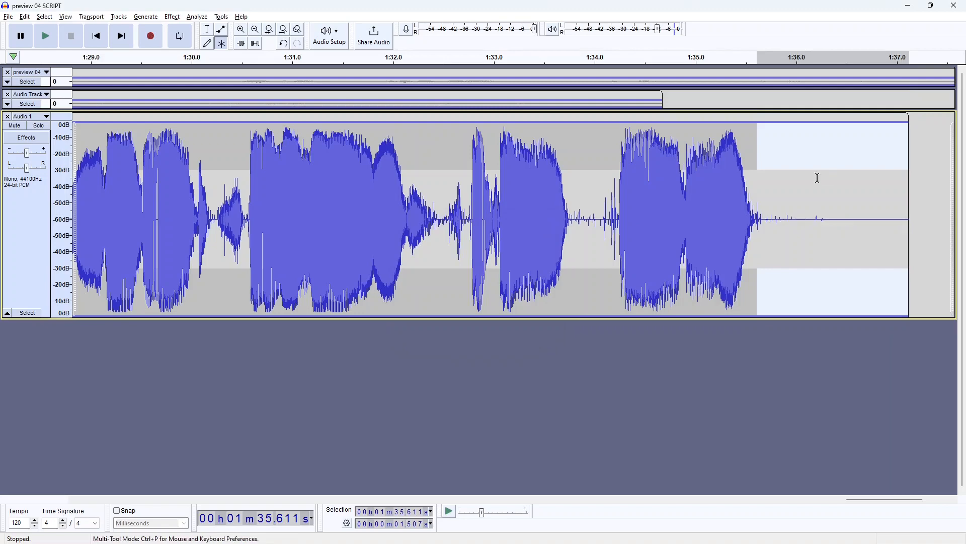
key("space")
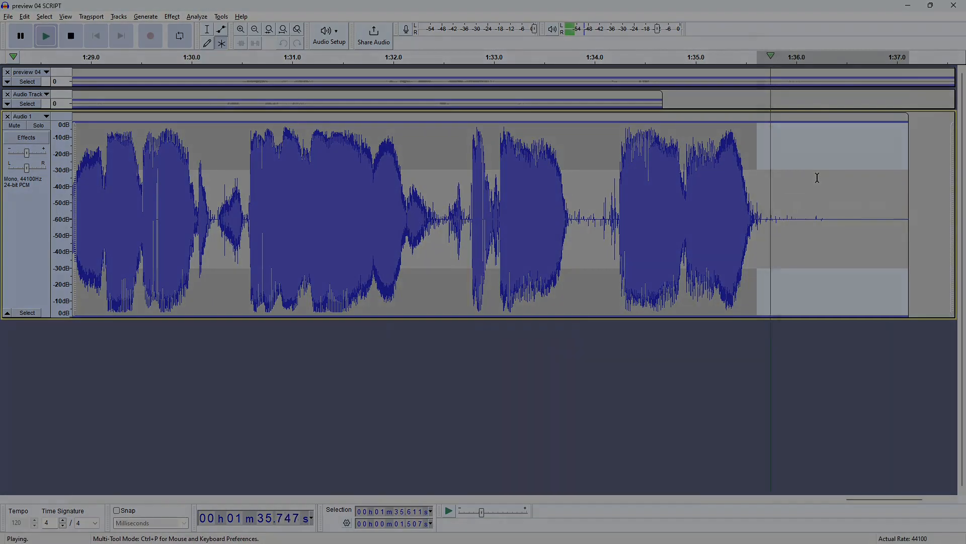